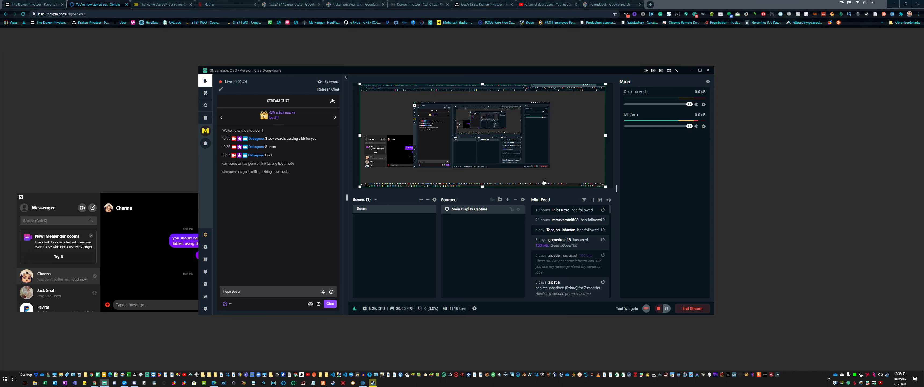
Toggle track 4 for Mic/Aux and track 6 for both Desktop Audio and Mic/Aux in the advanced audio settings
left_click(708, 82)
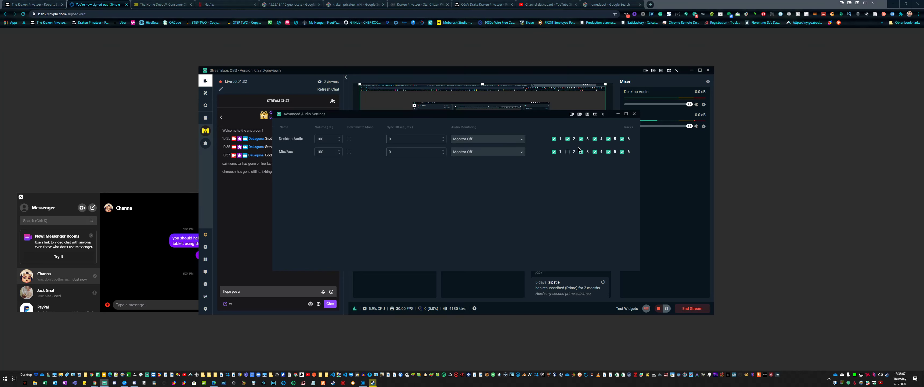
left_click(595, 151)
left_click(623, 139)
left_click(622, 152)
left_click(634, 114)
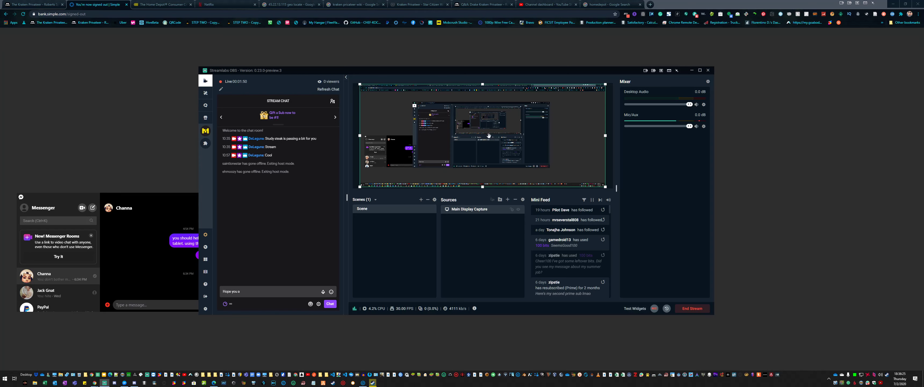
Clear the Messenger, browser, Steam and Discord windows off the desktop so that only the streaming window stays open
left_click(171, 201)
left_click(269, 197)
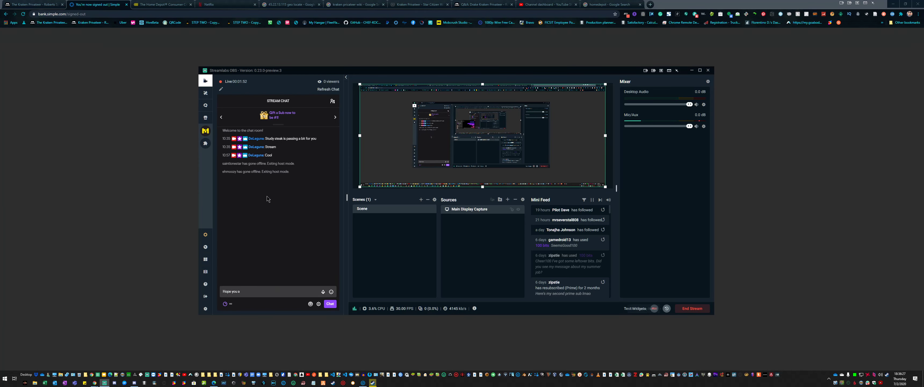
left_click(911, 4)
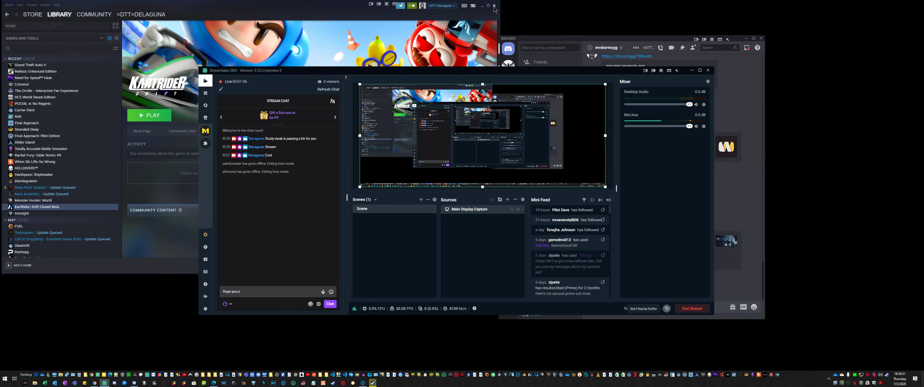
double_click(494, 9)
left_click(918, 6)
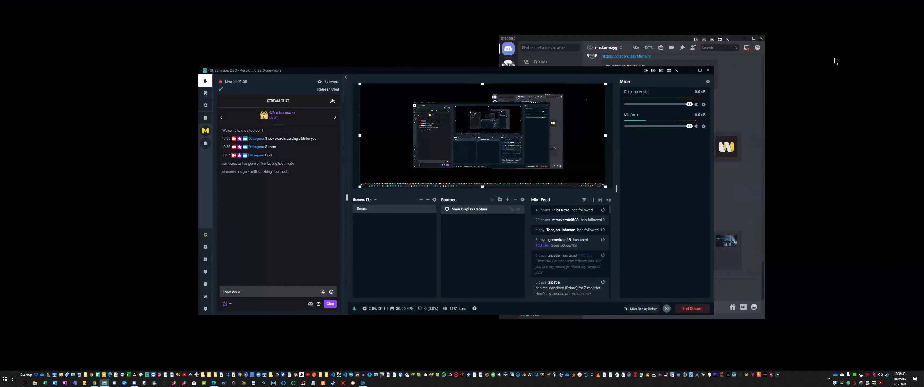
left_click(764, 39)
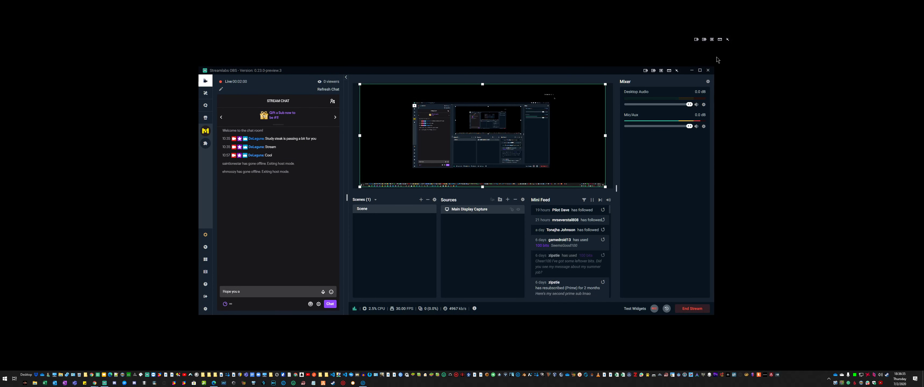
Move the Streamlabs OBS window up, enlarge it downward and sideways, and maximize it to fill the display
left_click_drag(575, 71, 566, 32)
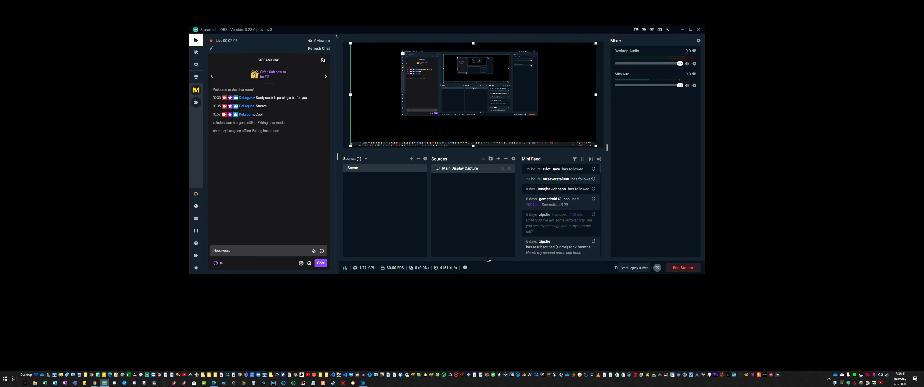
left_click_drag(482, 275, 476, 318)
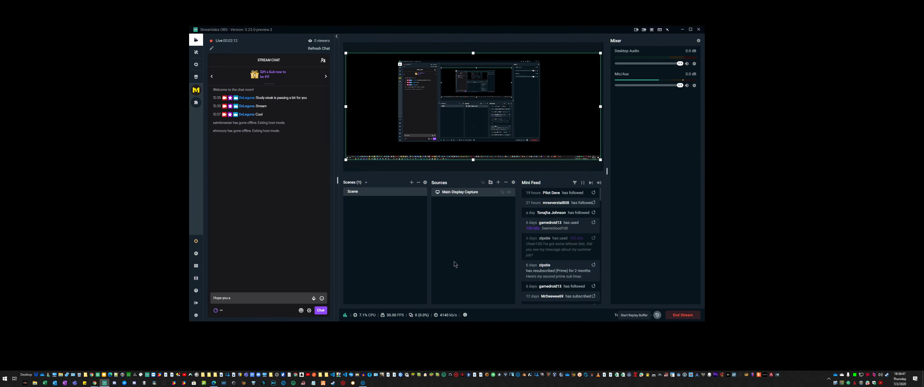
left_click_drag(190, 124, 146, 121)
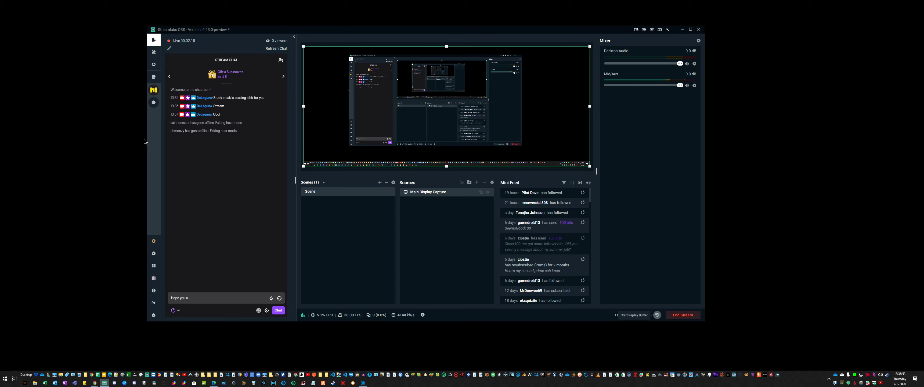
left_click_drag(147, 139, 136, 139)
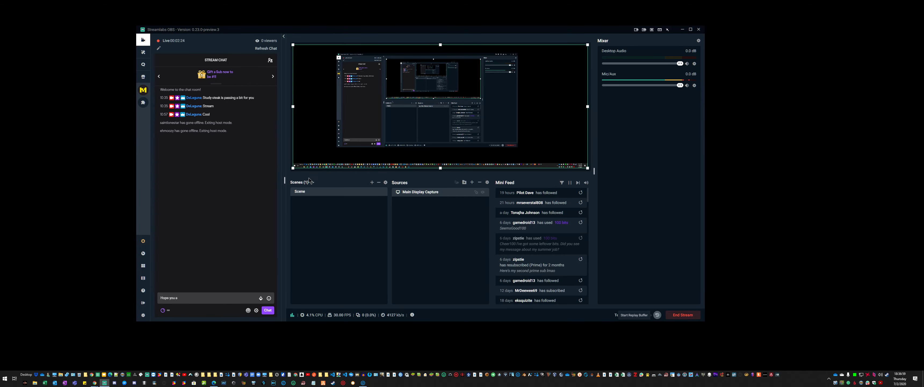
left_click(690, 29)
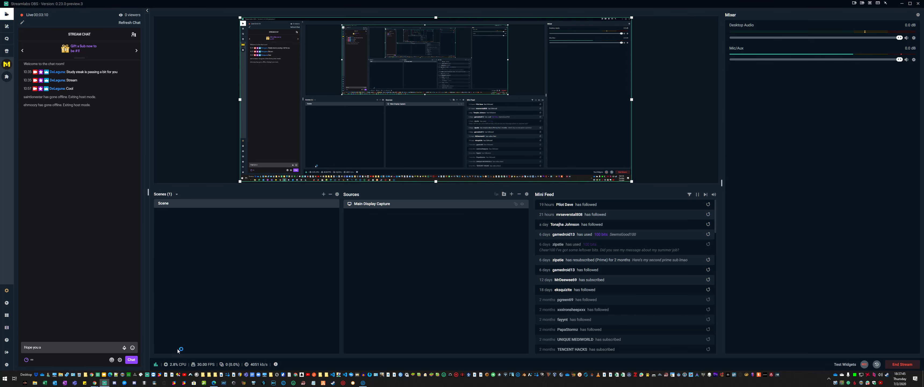
Switch to Discord and move its window up off this display
left_click(142, 382)
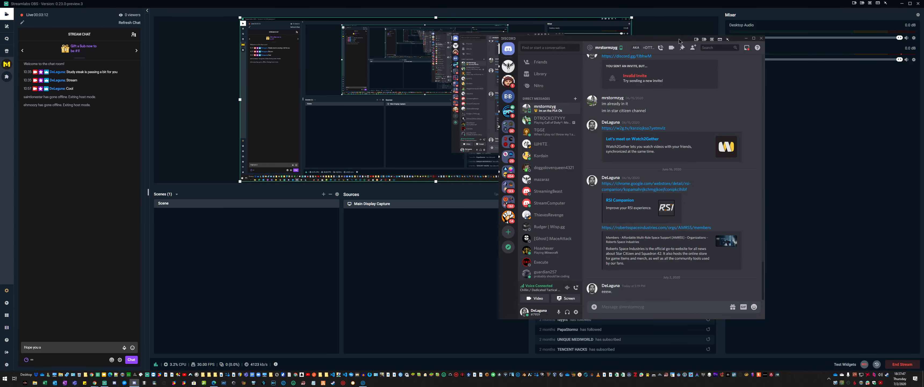
left_click_drag(679, 42, 579, 0)
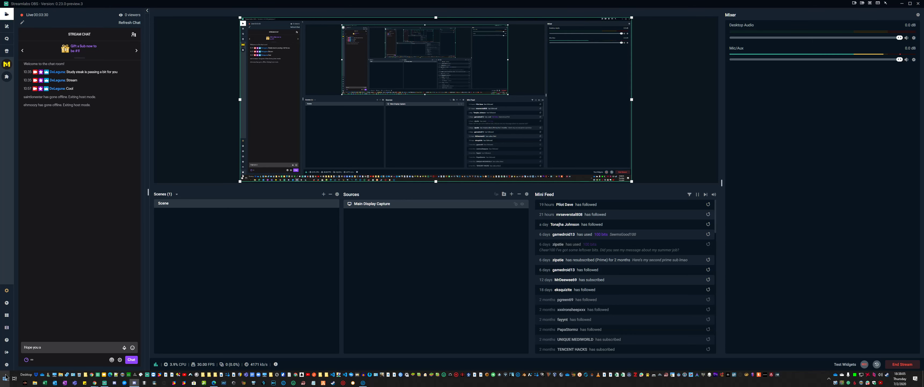
Open the Video settings of Streamlabs OBS to view the canvas resolution, output resolution and FPS options
left_click(6, 364)
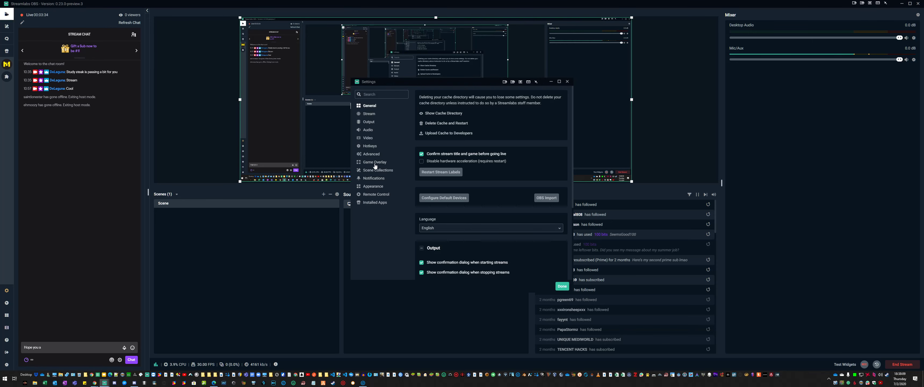
left_click(371, 139)
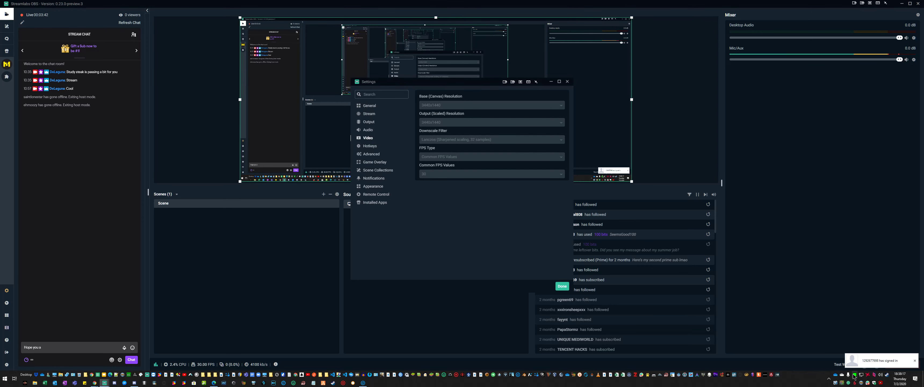
Exit TeamViewer from its background icon and confirm terminating it
left_click(828, 375)
right_click(840, 344)
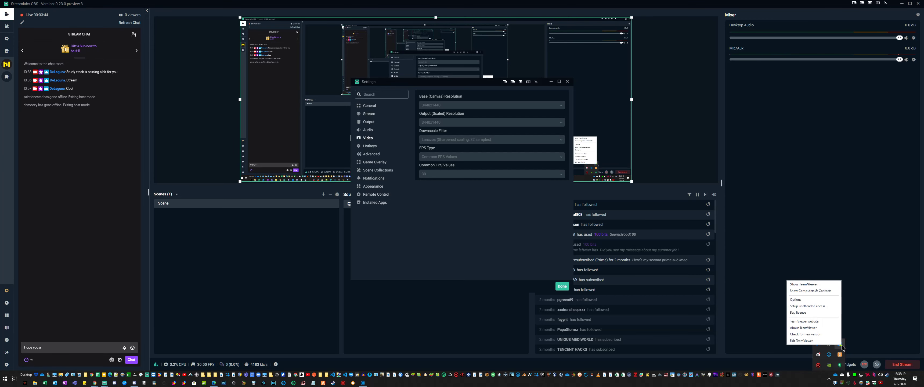
left_click(832, 342)
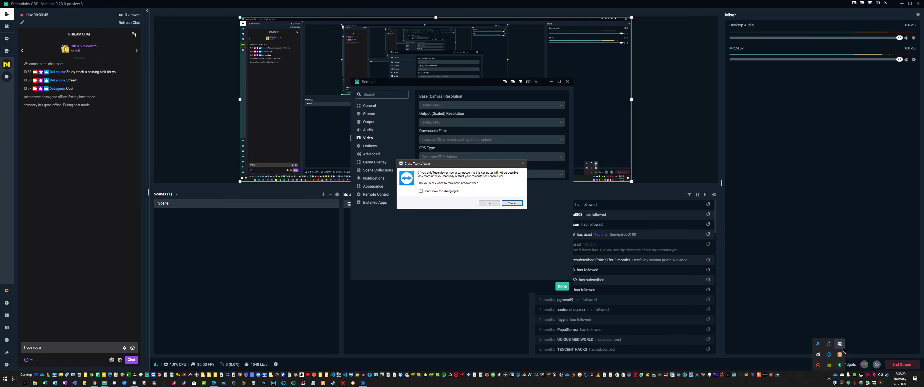
left_click(480, 202)
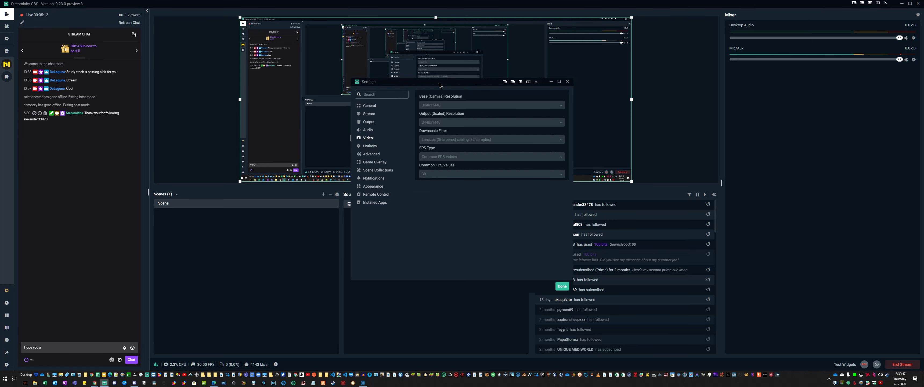
Reposition the Settings window and view the Stream settings and the Output settings
left_click_drag(440, 85, 419, 90)
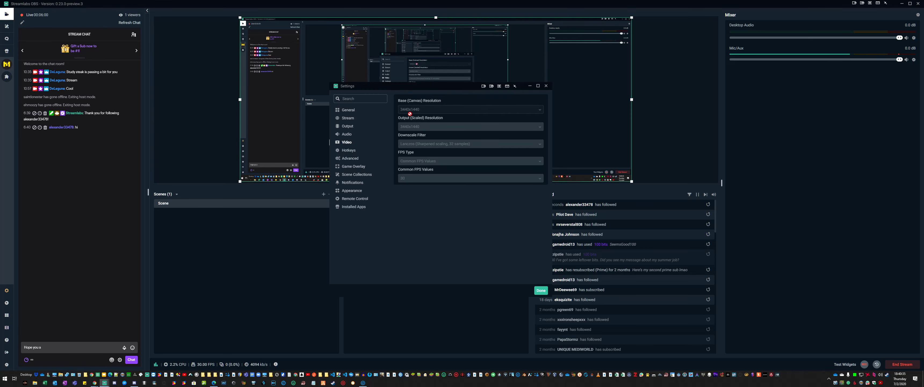
left_click(345, 118)
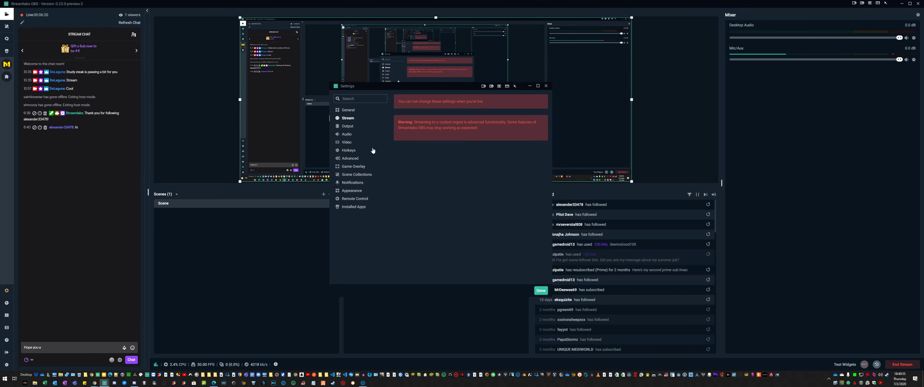
left_click(349, 128)
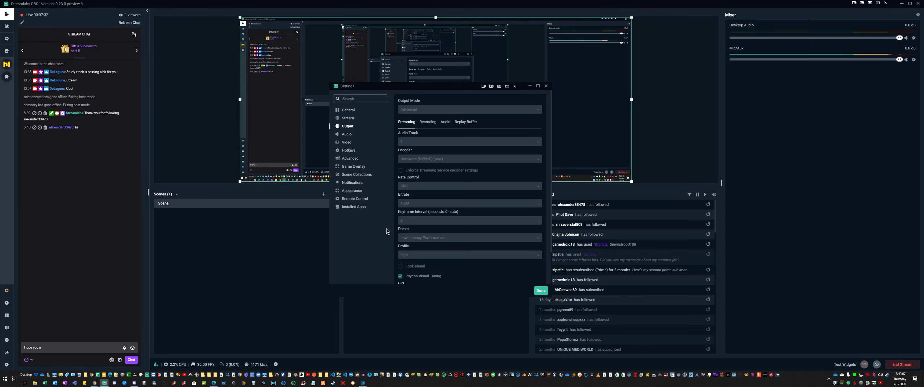
Complete the drafted stream chat message as "Hope you heard me shout out to you :)" and send it
left_click(99, 353)
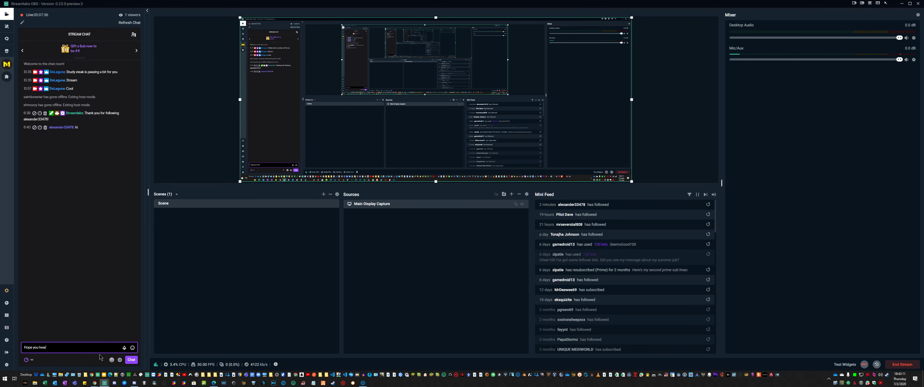
type("eard me shout out to you :)")
key("Return")
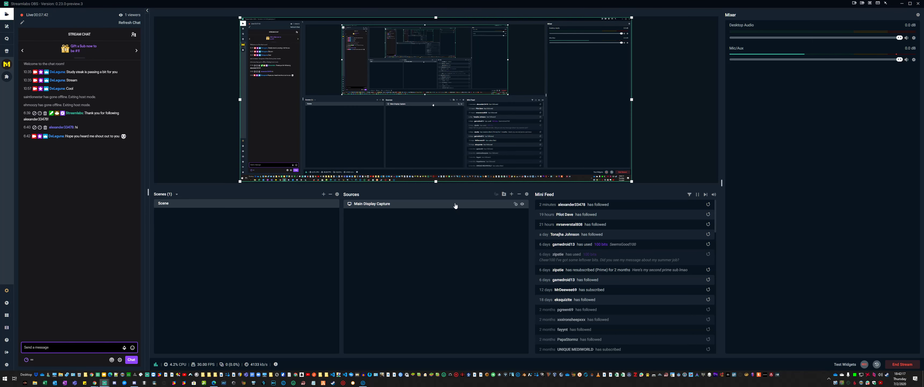
Examine the Output settings for Streaming and Recording, including encoder, rate control, bitrate, recording path and audio tracks
left_click(12, 366)
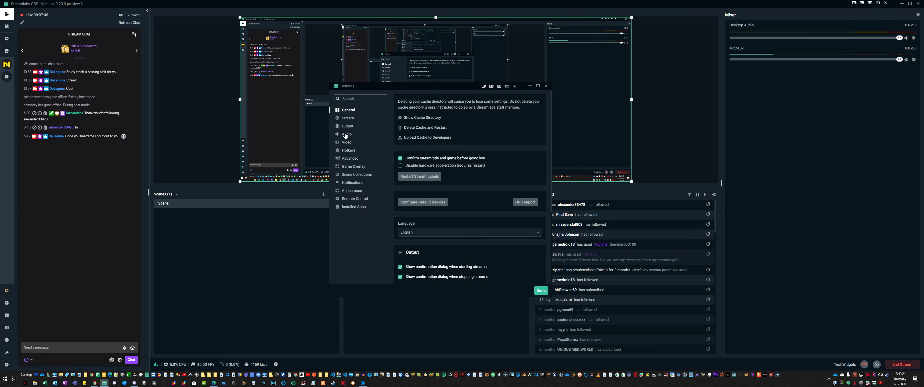
left_click(347, 126)
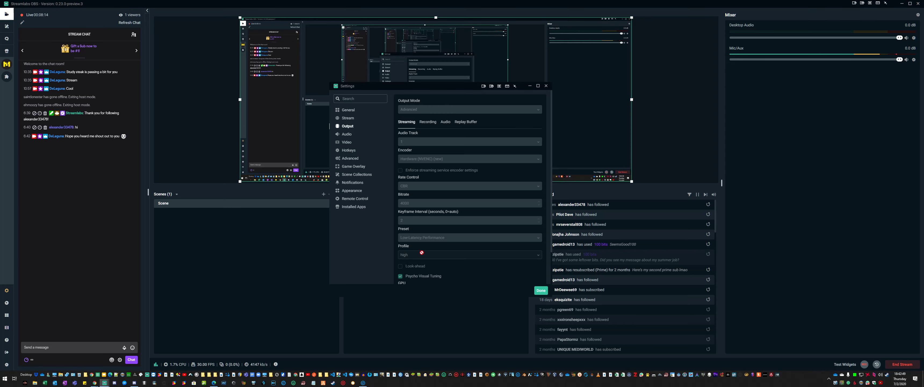
scroll(422, 253, "down", 2)
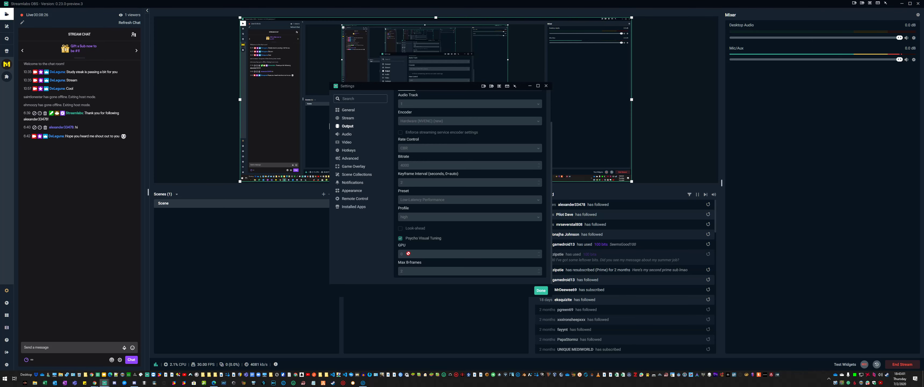
scroll(400, 267, "up", 2)
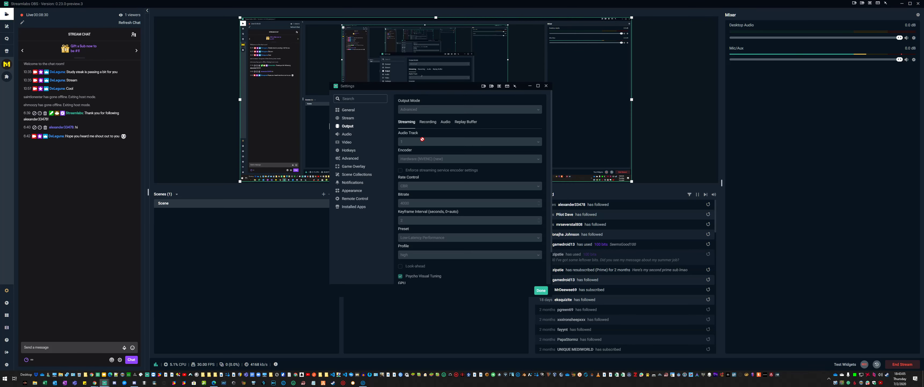
scroll(429, 233, "down", 2)
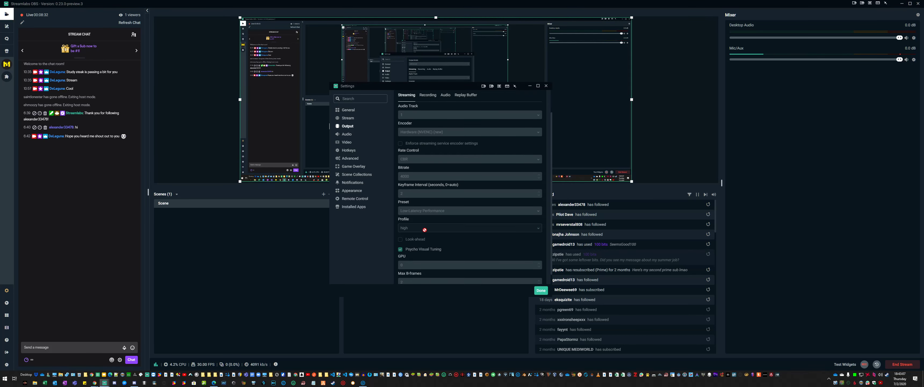
scroll(430, 200, "up", 2)
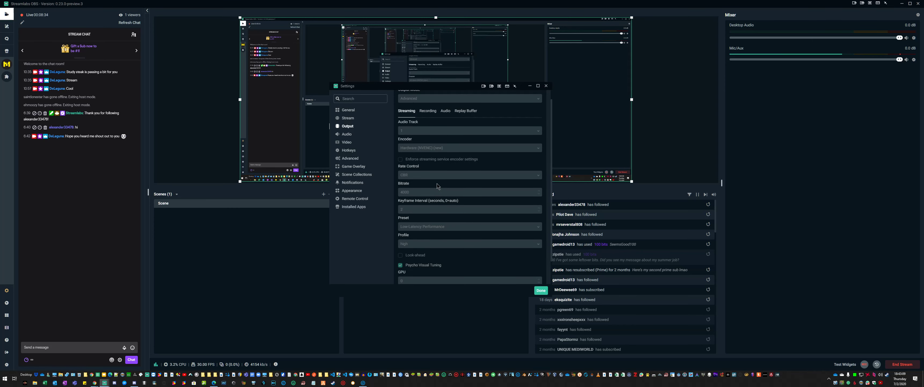
left_click(426, 123)
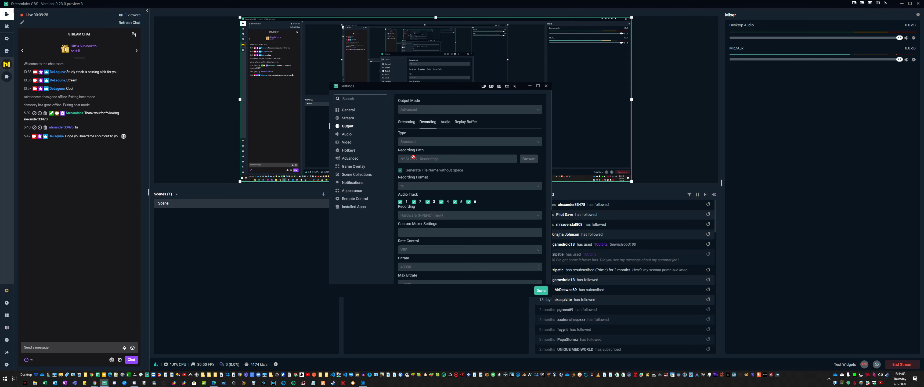
scroll(435, 203, "down", 1)
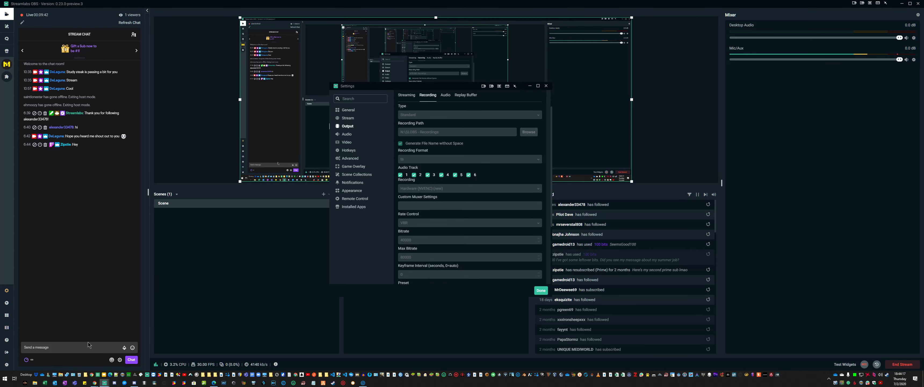
Send the stream chat message "Hey there let me know when you hear this shout out."
left_click(71, 347)
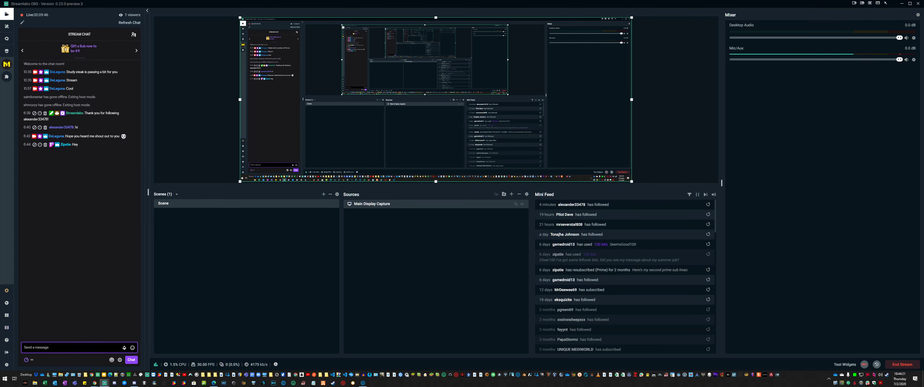
type("Hey there let me know")
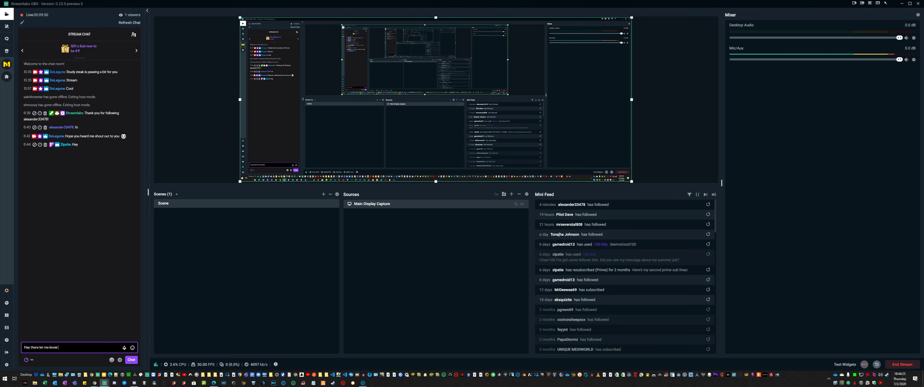
type(" when you hear this")
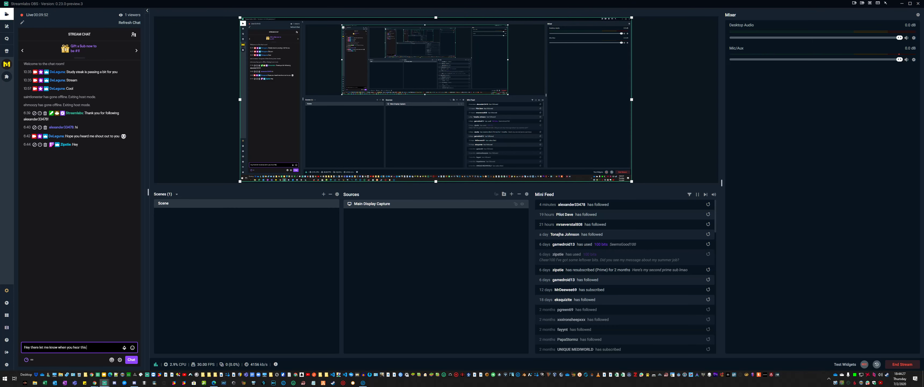
type(" shout out.")
key("Return")
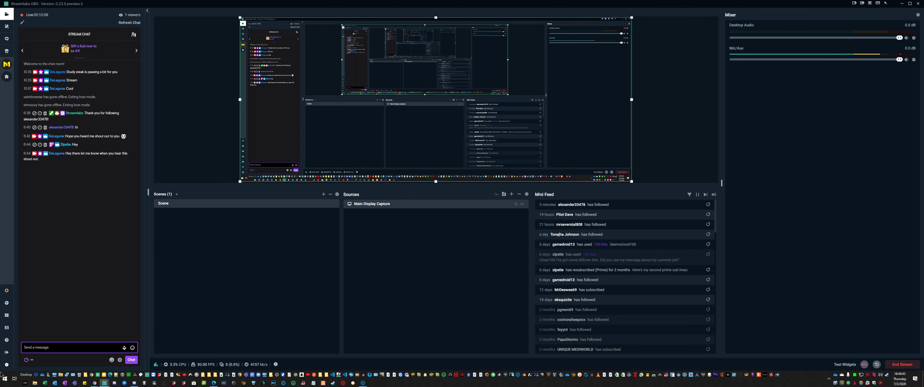
Open the Settings and review the Video settings and the Recording section of the Output settings
left_click(7, 364)
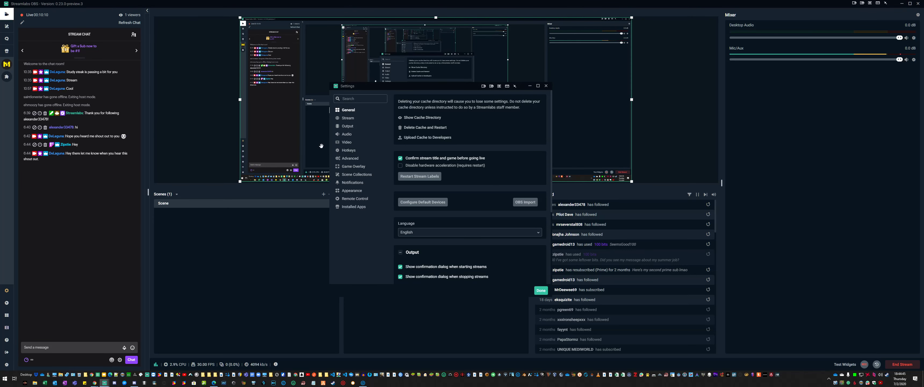
left_click(350, 141)
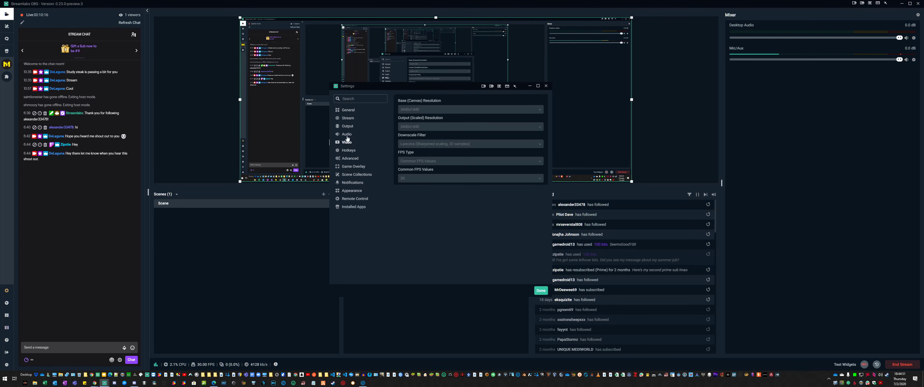
left_click(347, 135)
left_click(347, 126)
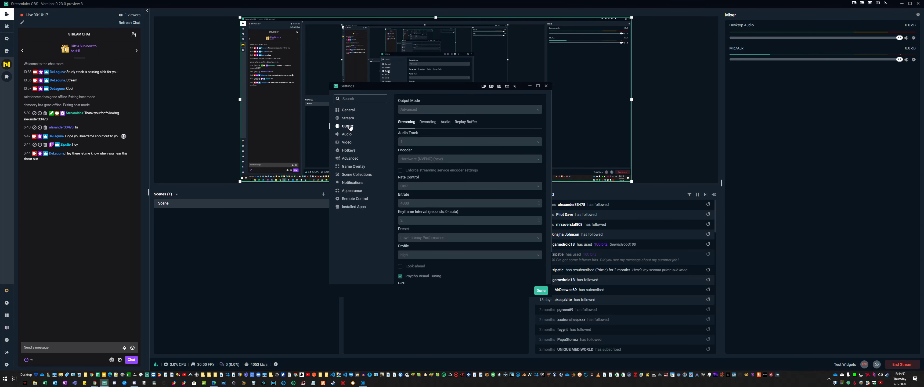
left_click(428, 122)
scroll(421, 157, "down", 5)
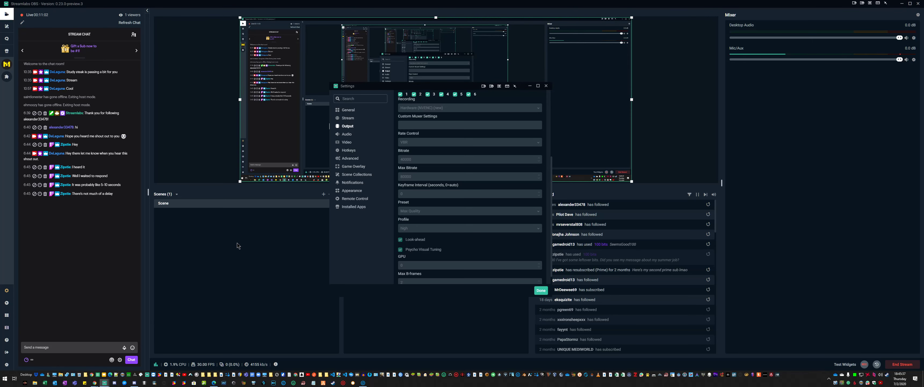
Reply in the stream chat with "great" followed by an emote
left_click(104, 349)
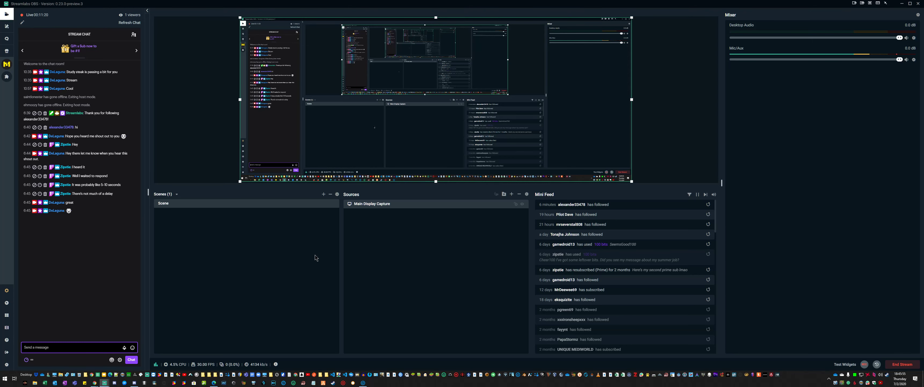
Reopen the Settings and review the Output options for Streaming and Recording, including encoder, bitrate, recording path and format
left_click(6, 364)
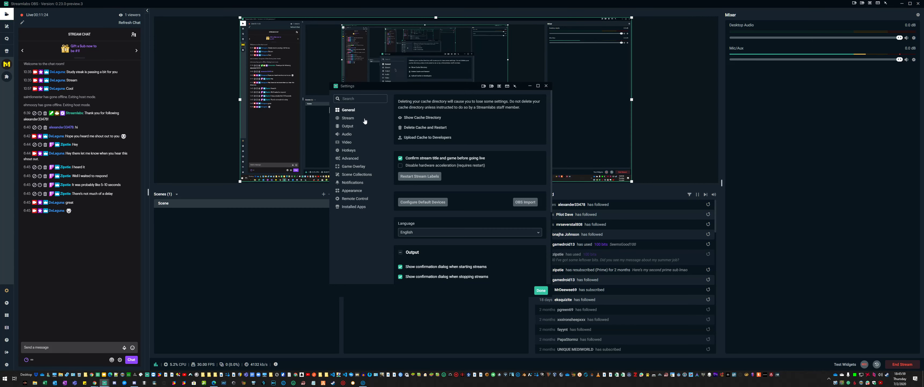
left_click(349, 118)
left_click(347, 127)
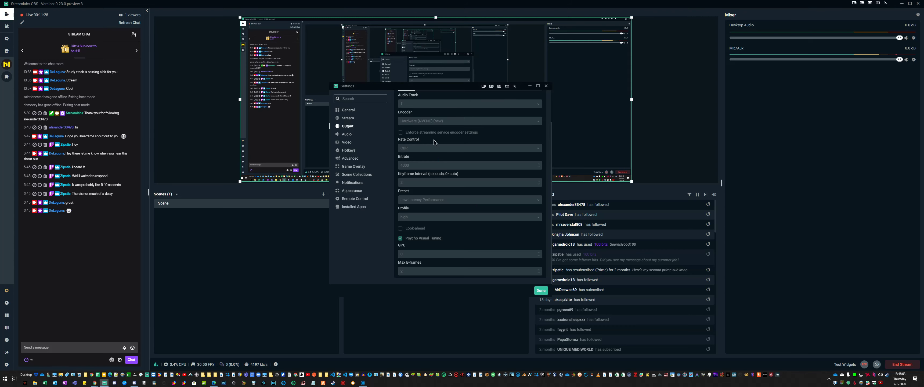
scroll(439, 159, "down", 8)
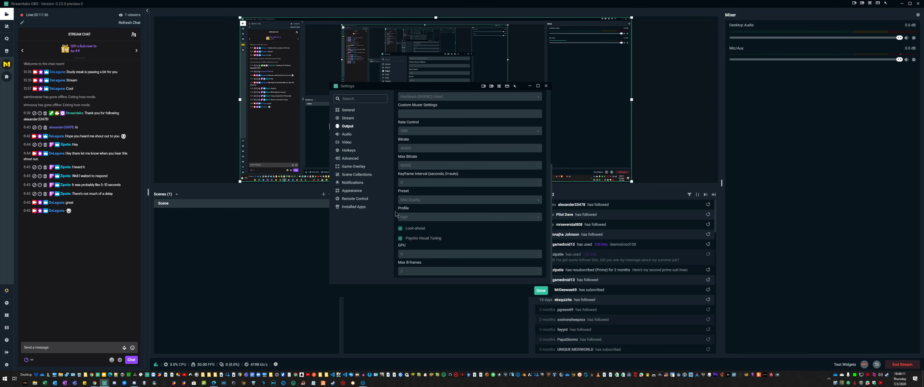
scroll(416, 197, "up", 3)
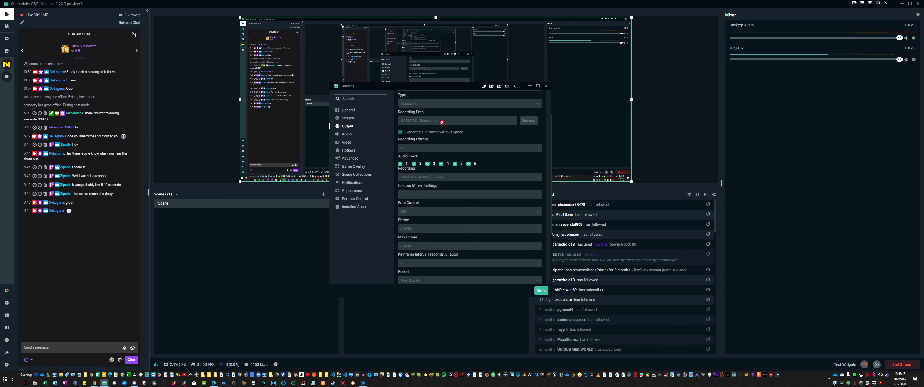
scroll(423, 136, "up", 1)
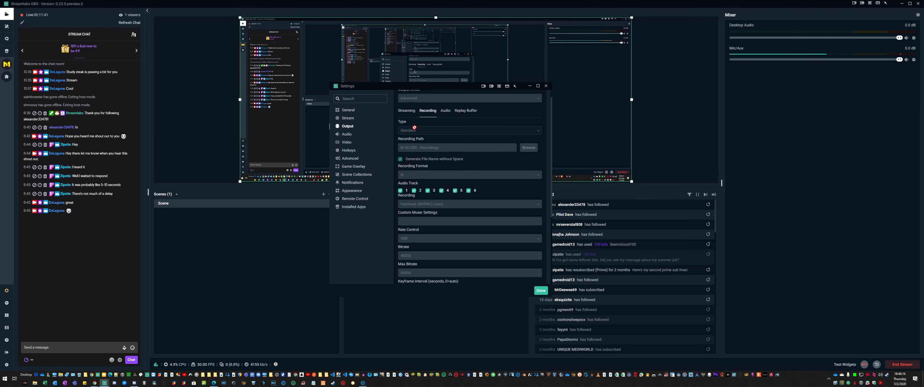
Examine the bitrate and name of audio tracks 1 through 6 in the Output settings
left_click(444, 111)
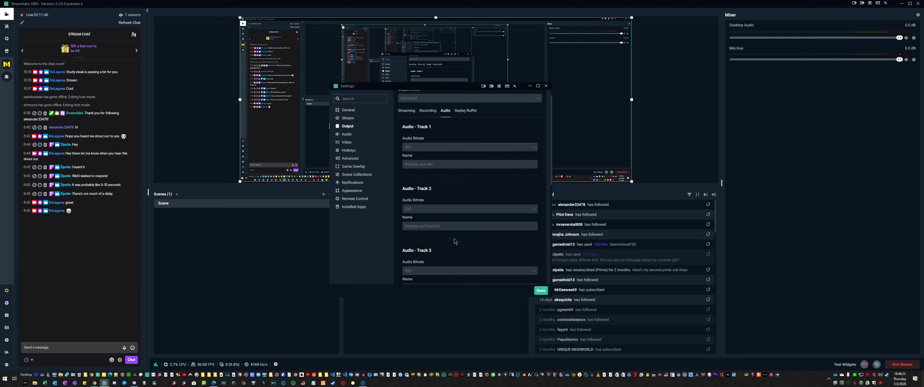
scroll(462, 246, "down", 2)
scroll(461, 246, "up", 3)
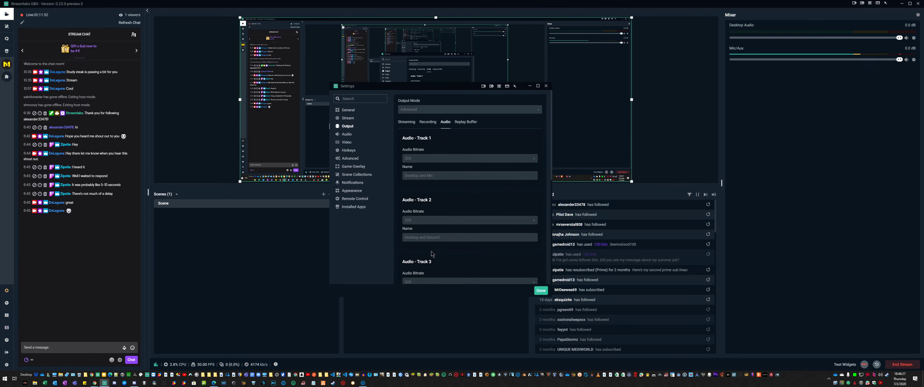
scroll(478, 278, "down", 2)
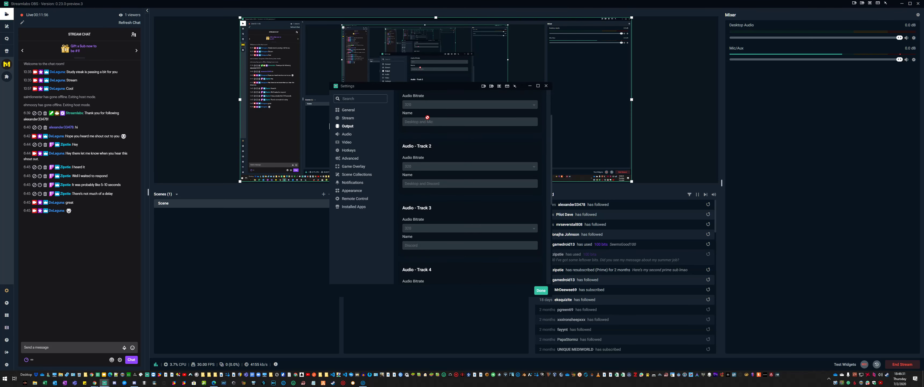
scroll(465, 150, "up", 2)
scroll(451, 217, "down", 4)
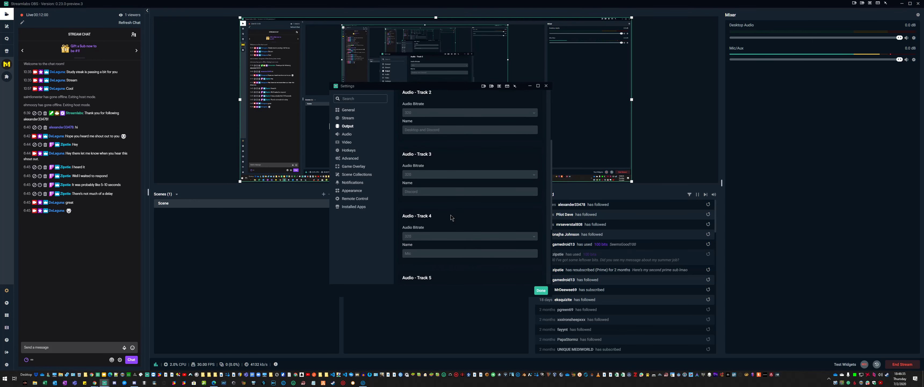
scroll(452, 218, "down", 4)
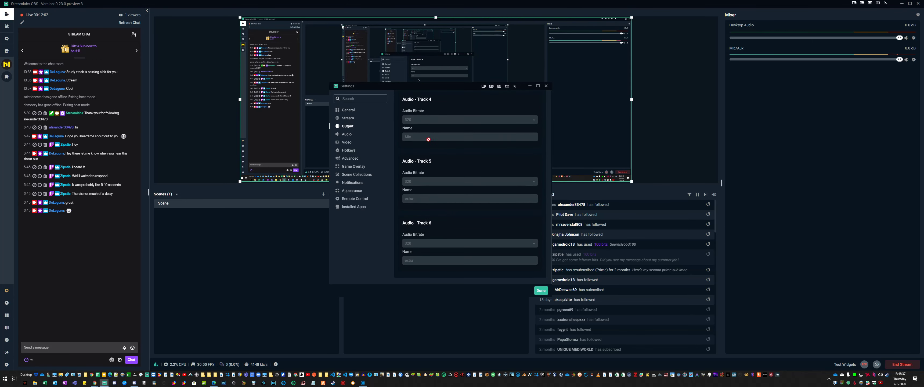
scroll(454, 251, "up", 5)
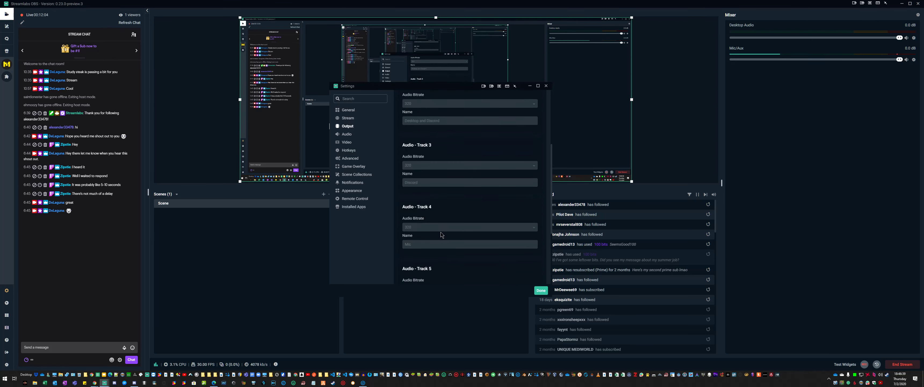
scroll(424, 168, "up", 3)
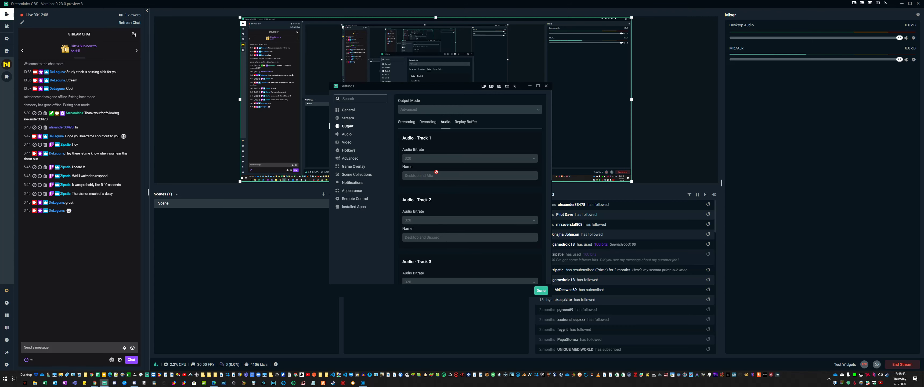
View the Replay Buffer output settings and start the replay buffer
left_click(465, 126)
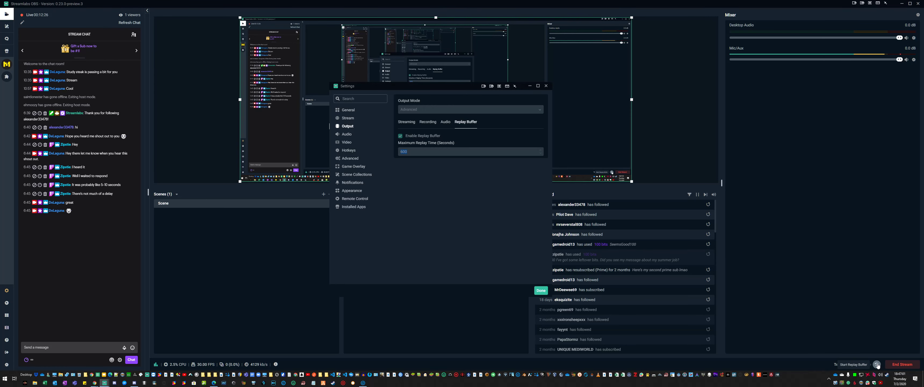
left_click(876, 367)
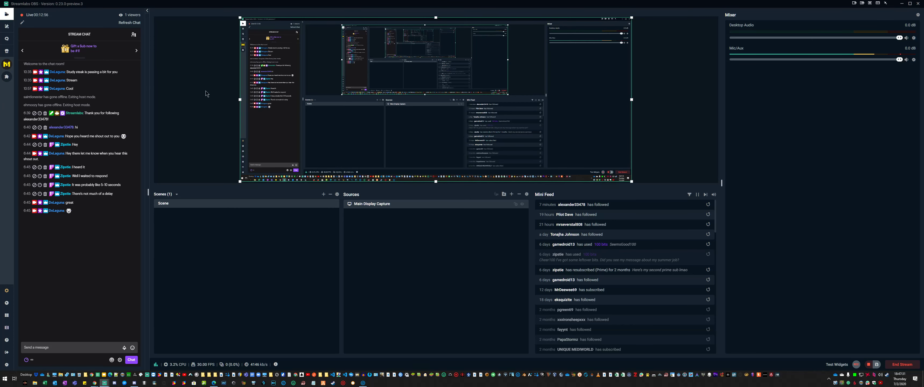
Reopen the Settings and review the Video settings and the full list of hotkeys
left_click(6, 364)
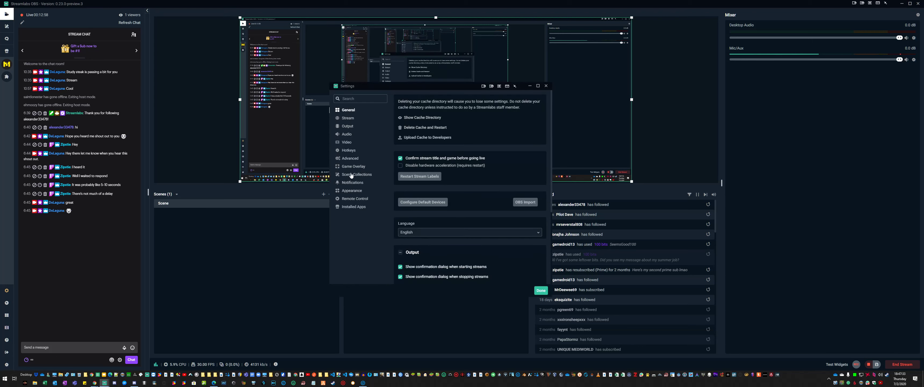
left_click(347, 142)
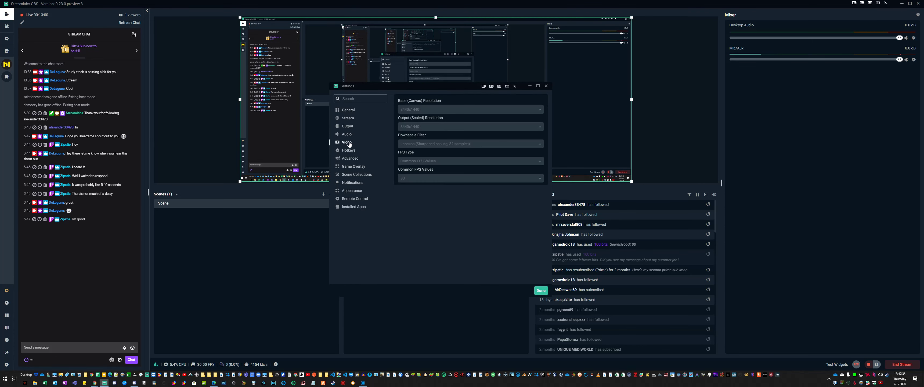
left_click(349, 158)
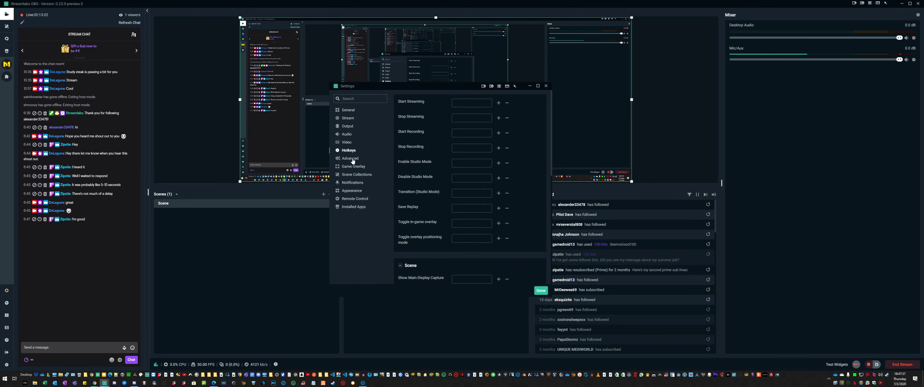
left_click(350, 150)
scroll(455, 254, "down", 3)
scroll(455, 253, "down", 3)
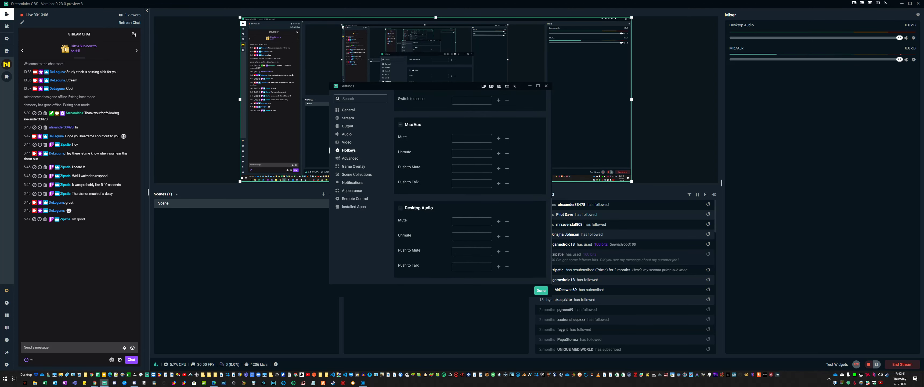
scroll(477, 269, "up", 5)
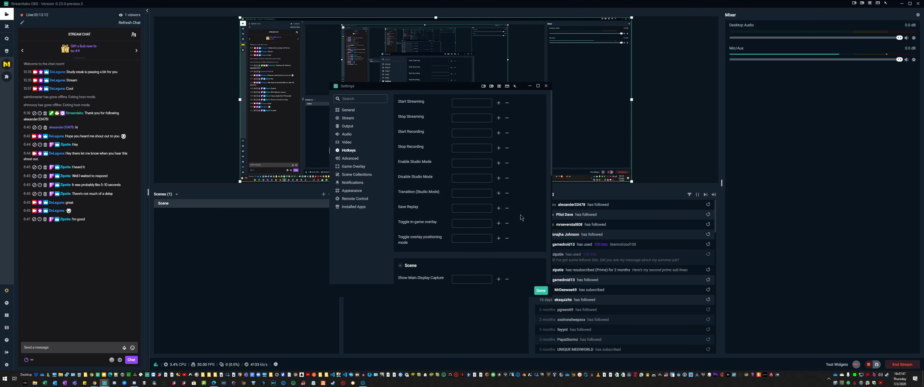
Assign Ctrl+NumpadMultiply as the Save Replay hotkey, keeping only a single binding for it
left_click(499, 210)
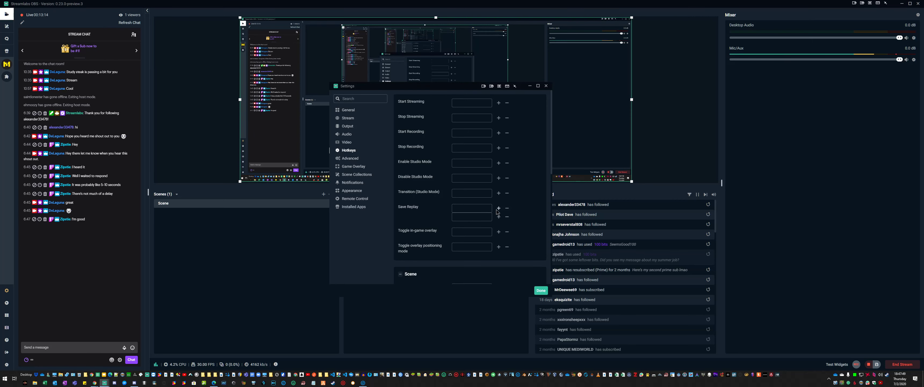
left_click(507, 210)
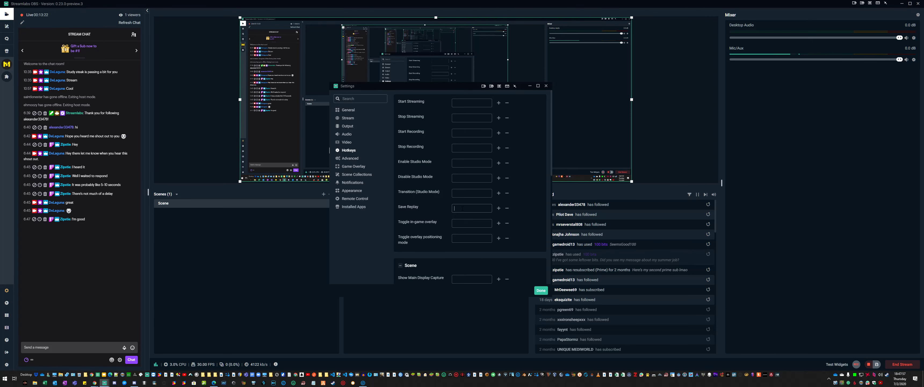
key("ctrl+KP_Multiply")
Assign Shift+NumpadDivide to Toggle in-game overlay and Shift+NumpadSubtract to Toggle overlay positioning mode
left_click(476, 223)
key("shift+KP_Divide")
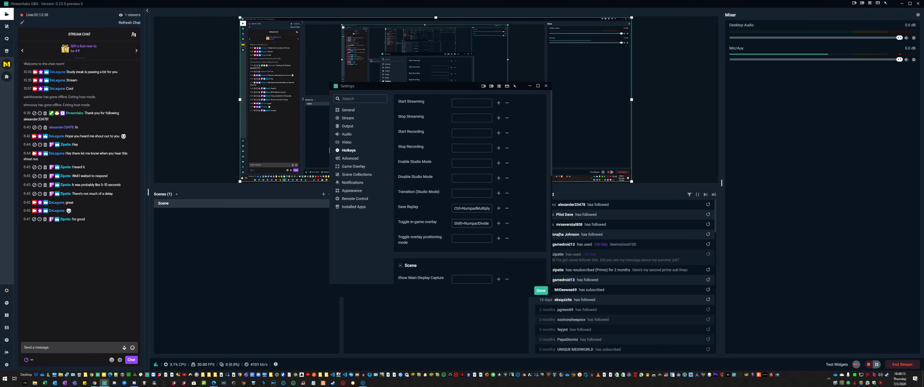
left_click(470, 238)
key("shift+Num_Lock")
Look over the remaining hotkeys for the scene, Mic/Aux and Desktop Audio
scroll(479, 250, "down", 3)
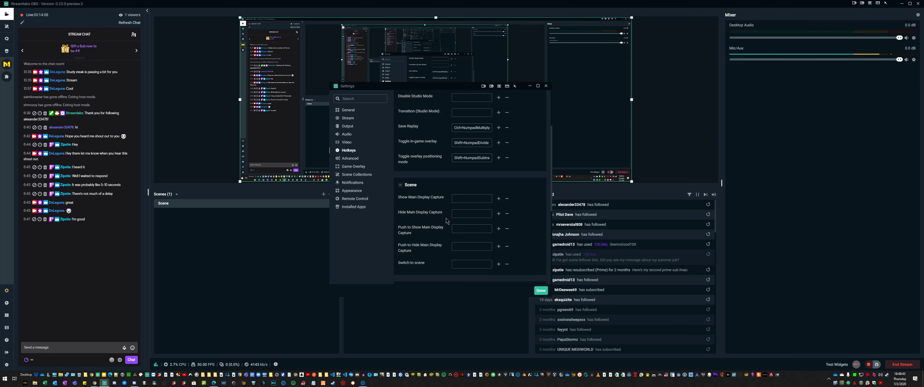
scroll(448, 223, "down", 3)
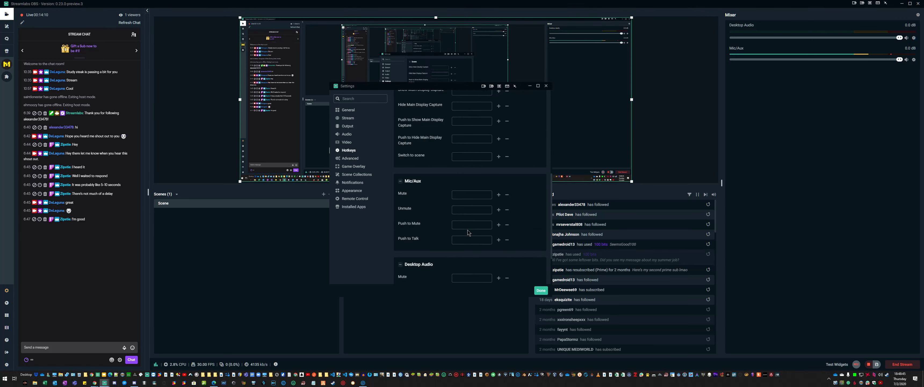
scroll(463, 226, "down", 2)
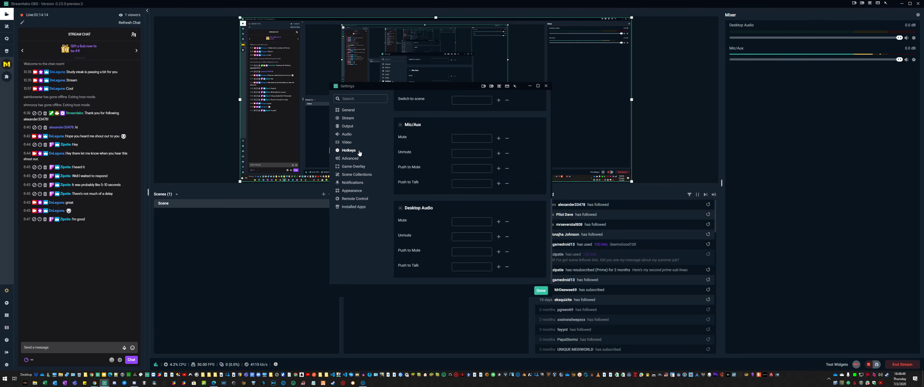
Review the Advanced settings for process priority, video, audio monitoring, recording filename formatting, replay buffer and stream delay
left_click(347, 160)
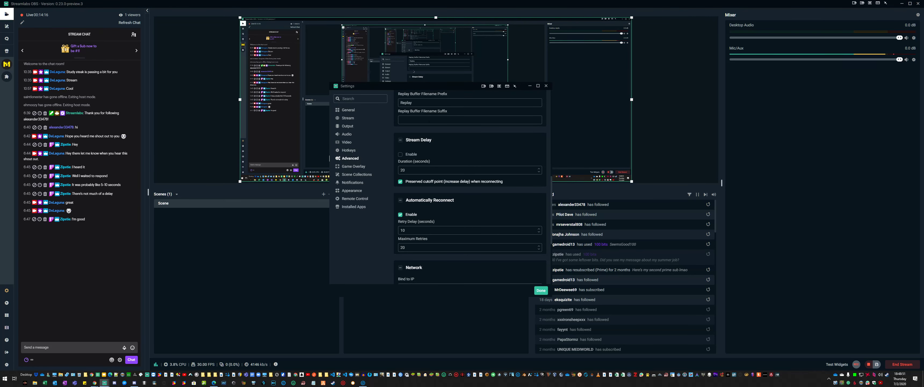
scroll(434, 161, "up", 6)
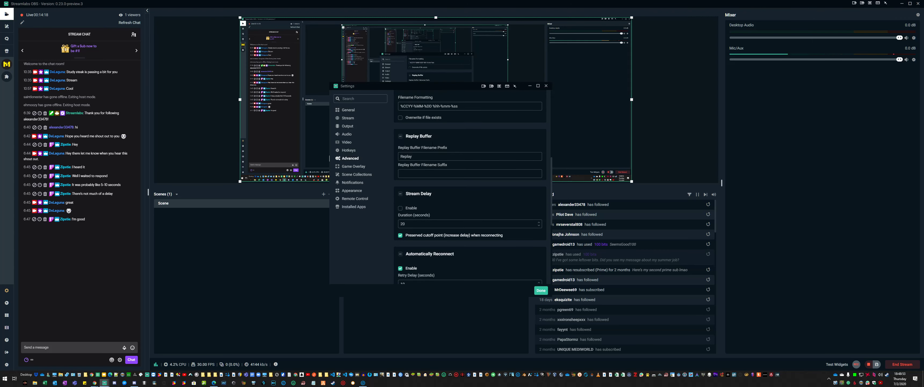
scroll(437, 201, "up", 2)
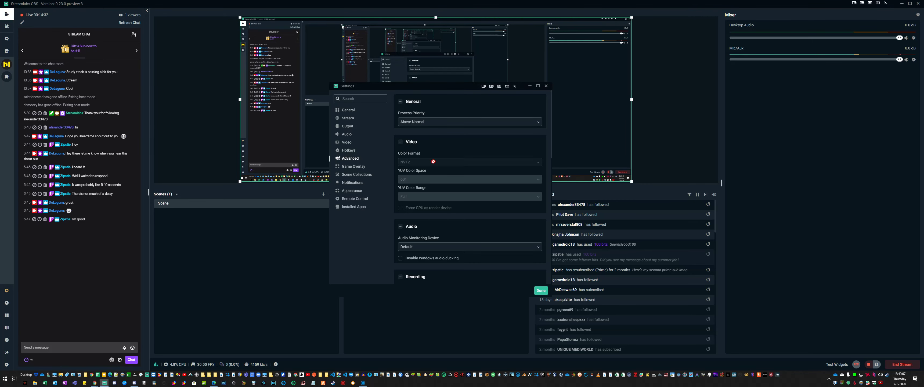
scroll(430, 177, "down", 2)
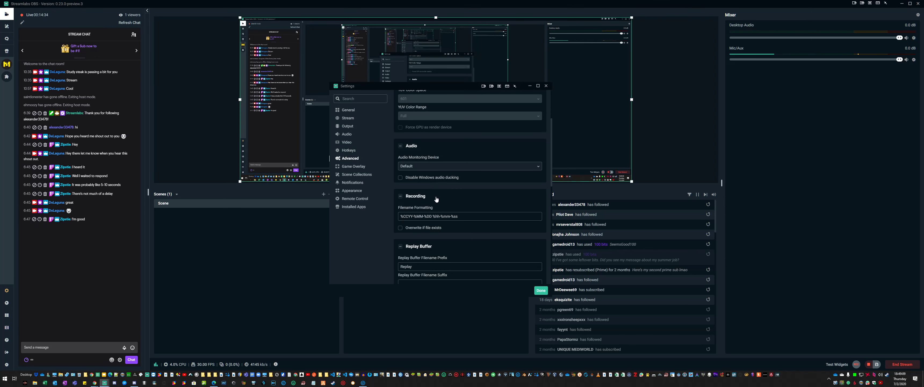
scroll(430, 185, "down", 2)
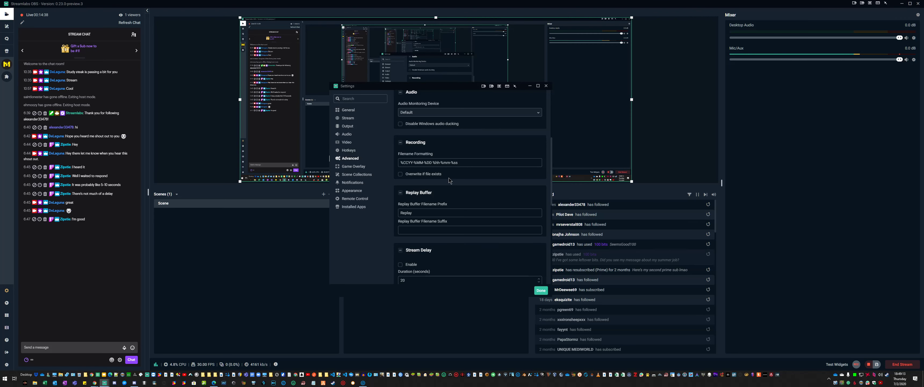
Review the rest of the Advanced settings, covering stream delay, automatic reconnect, network, sources and media files
scroll(450, 181, "down", 2)
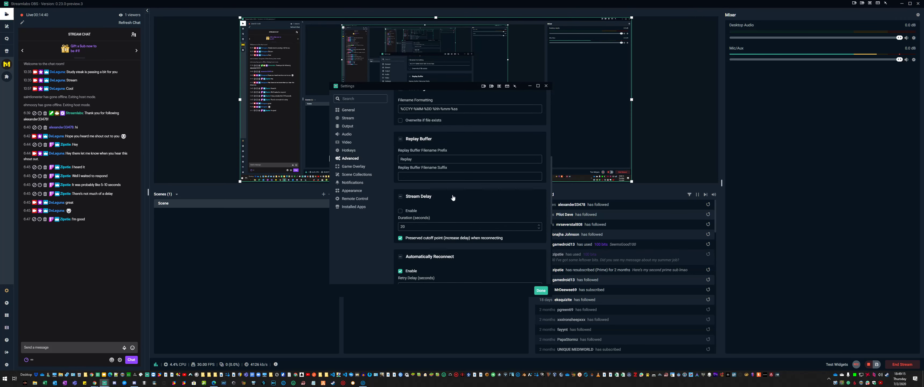
scroll(457, 218, "down", 6)
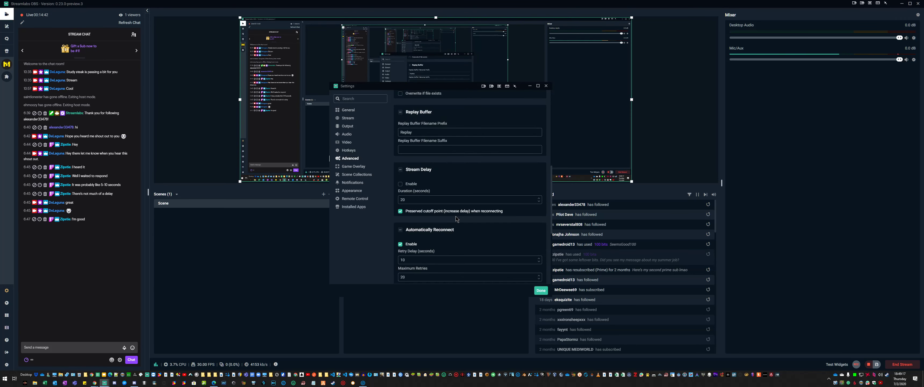
scroll(456, 219, "down", 1)
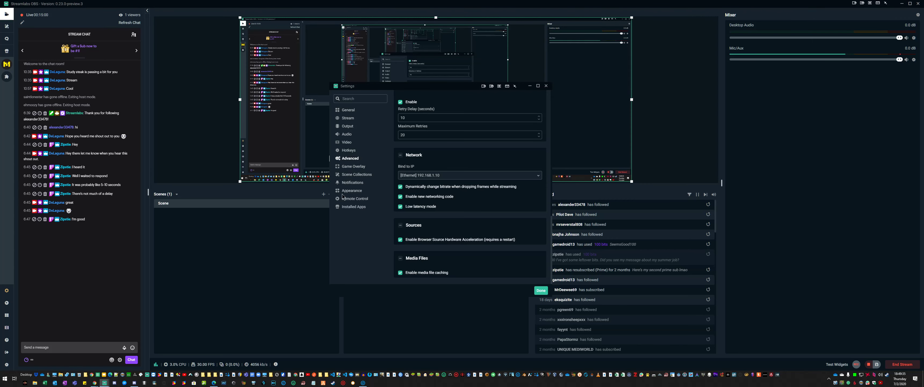
Look over the Game Overlay, Scene Collections, Notifications, Appearance and Remote Control settings
left_click(351, 167)
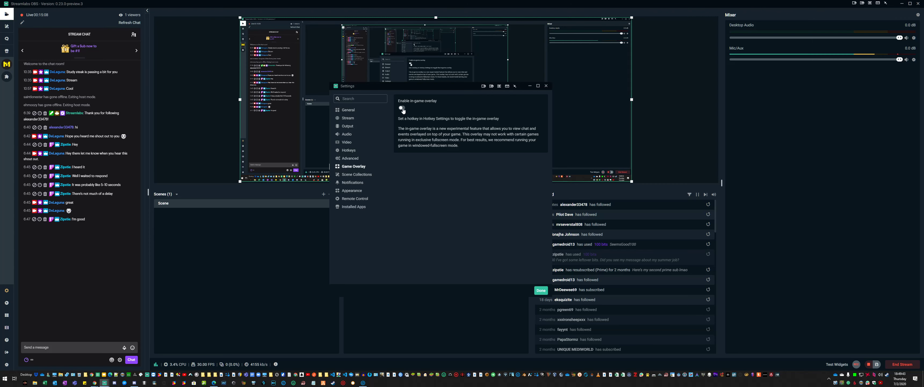
left_click(361, 175)
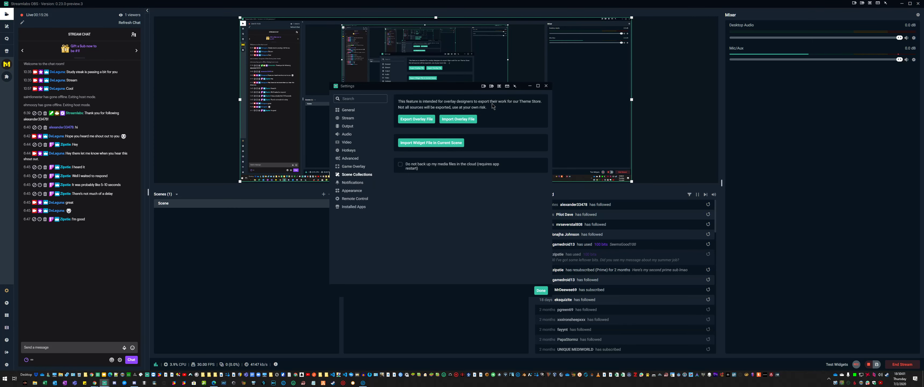
left_click(352, 183)
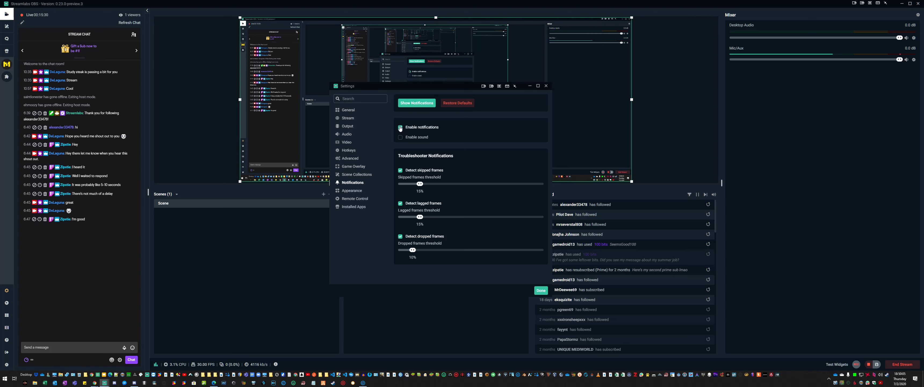
left_click(400, 137)
left_click(358, 191)
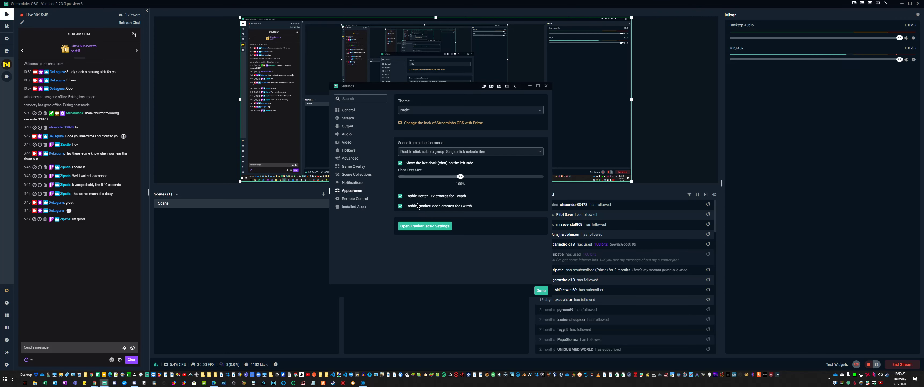
left_click(348, 201)
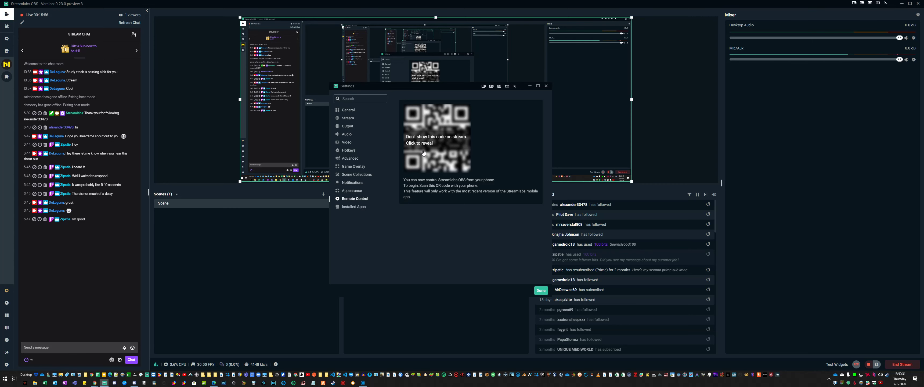
Pick the CoolCat emote from the global emotes and send it in the stream chat
left_click(133, 348)
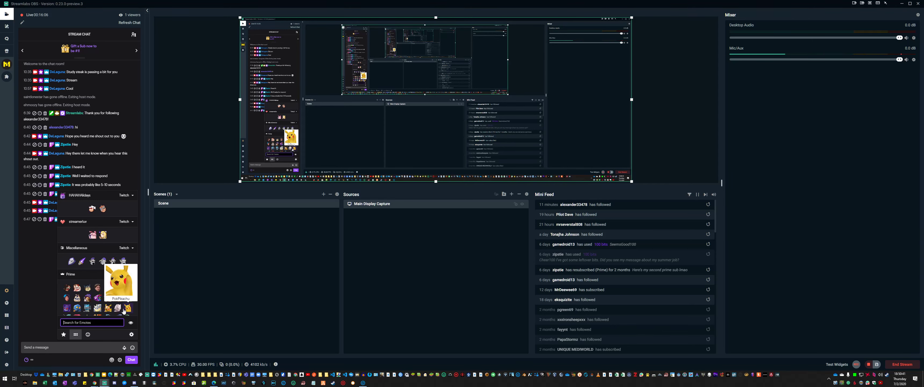
scroll(101, 302, "down", 2)
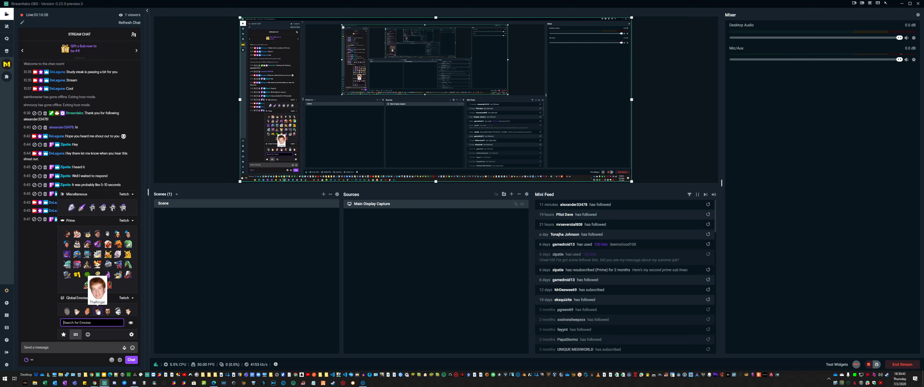
scroll(112, 287, "down", 1)
scroll(113, 287, "down", 1)
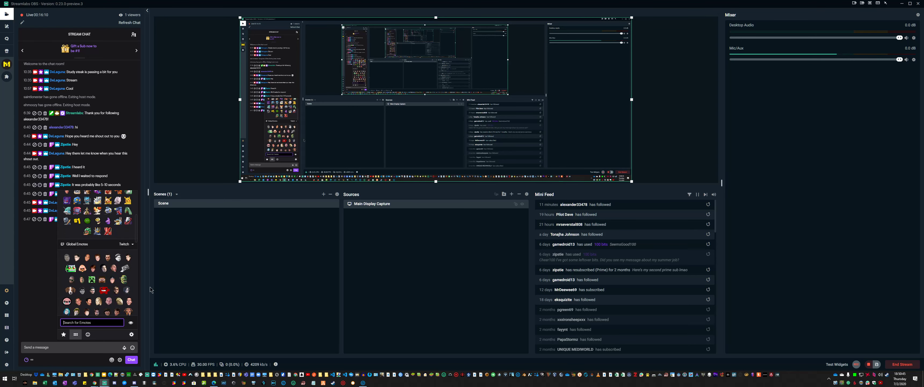
scroll(136, 289, "down", 4)
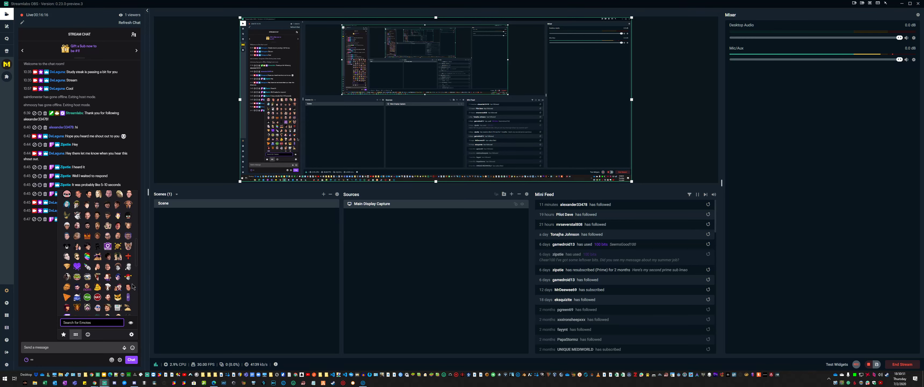
left_click(117, 297)
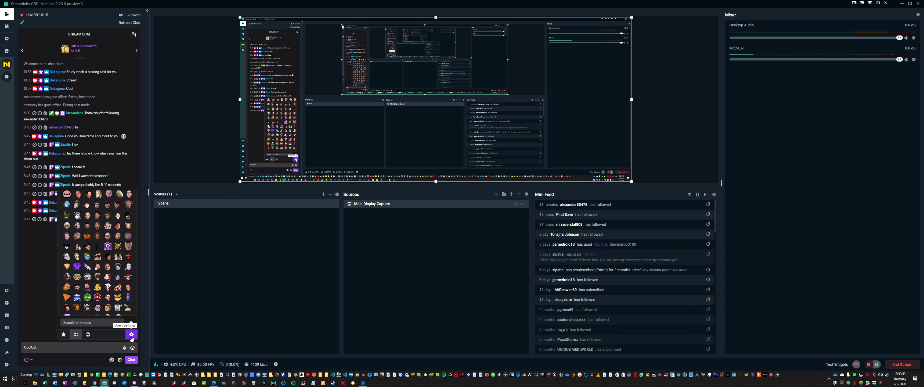
left_click(131, 359)
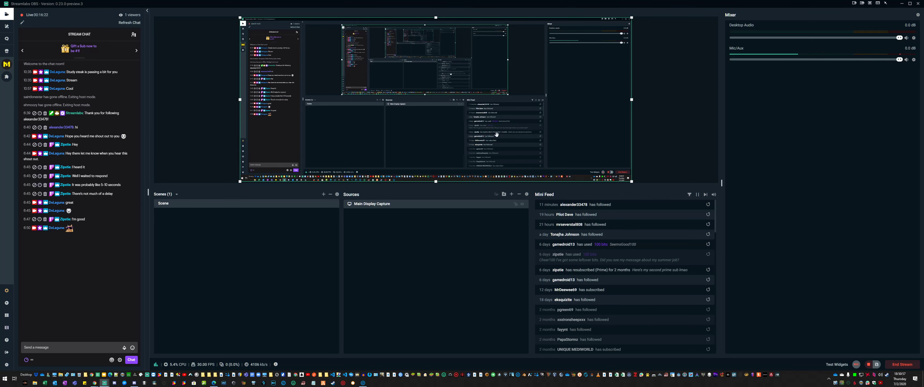
Reopen the settings, review Remote Control, Installed Apps and the General output and source snapping options, and close the settings
left_click(6, 365)
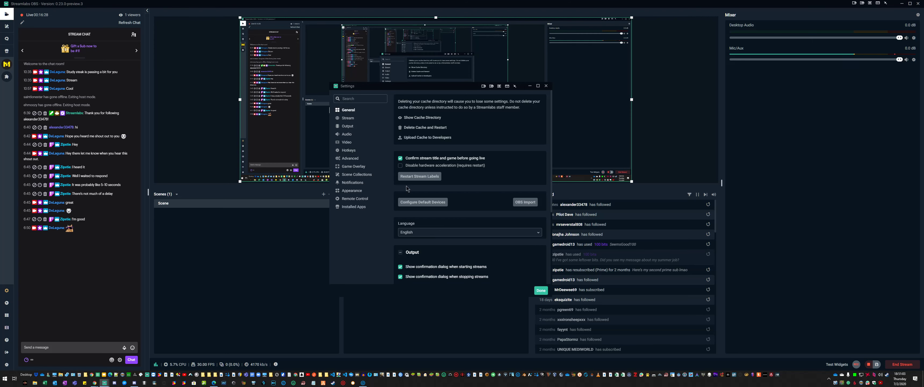
left_click(362, 199)
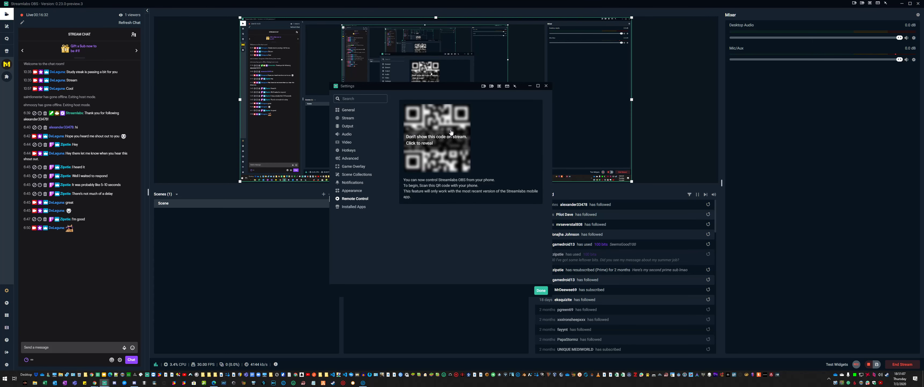
left_click(353, 207)
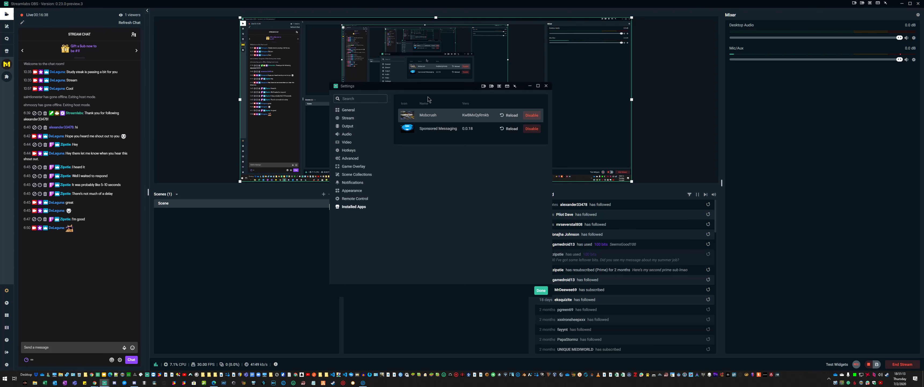
left_click(347, 110)
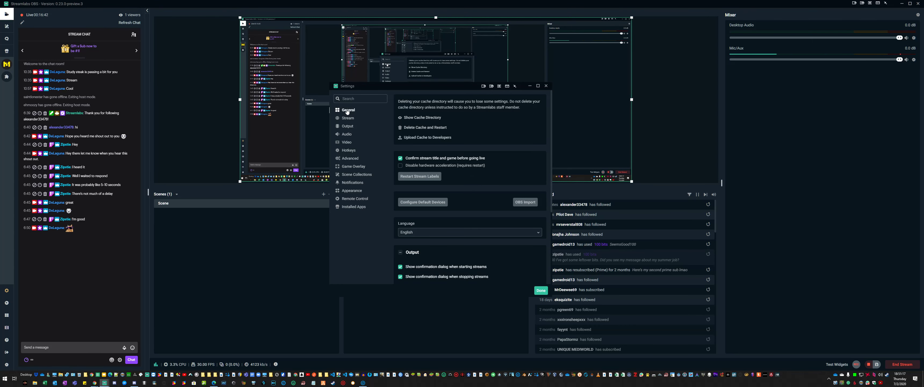
scroll(513, 273, "down", 3)
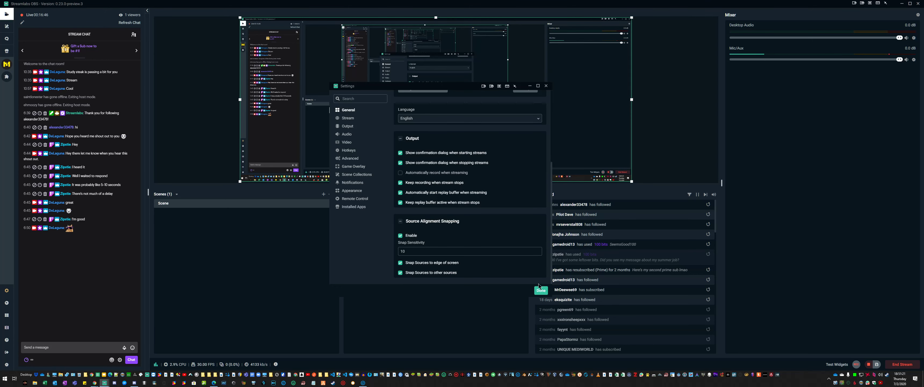
left_click(543, 291)
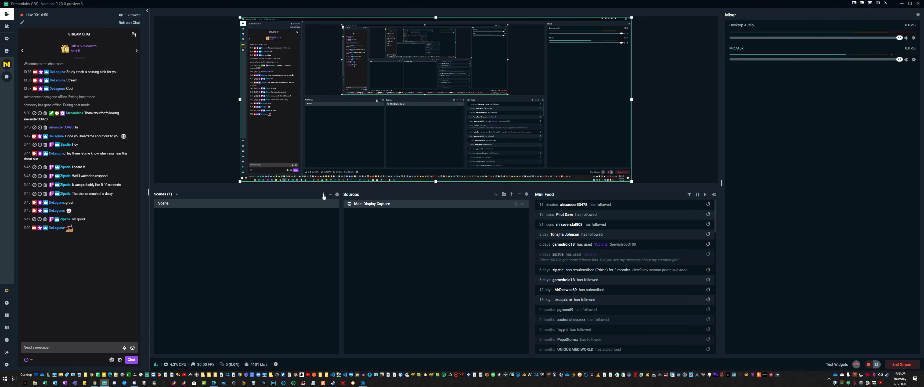
Look at the scene transitions, new scene naming and scene collection management windows without adding a scene
left_click(337, 195)
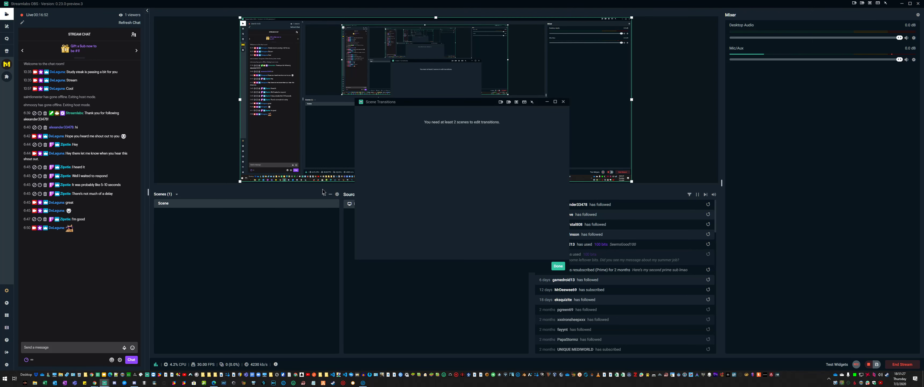
left_click(563, 103)
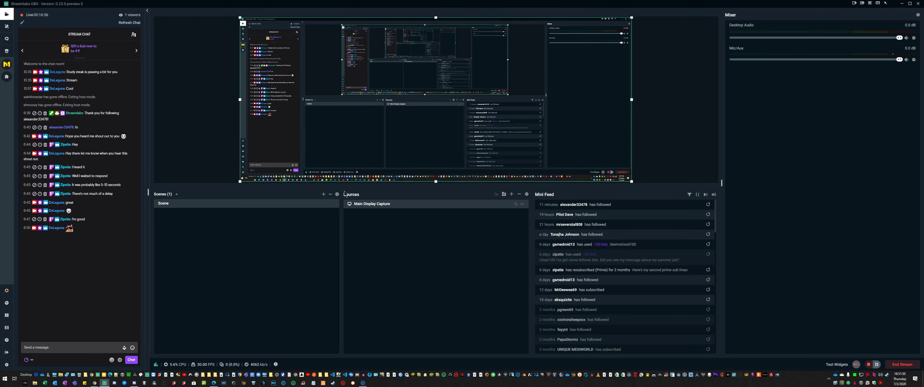
left_click(324, 195)
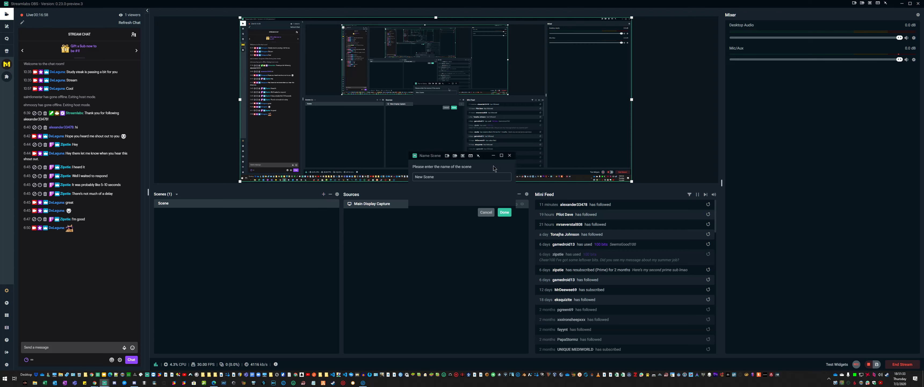
left_click(506, 157)
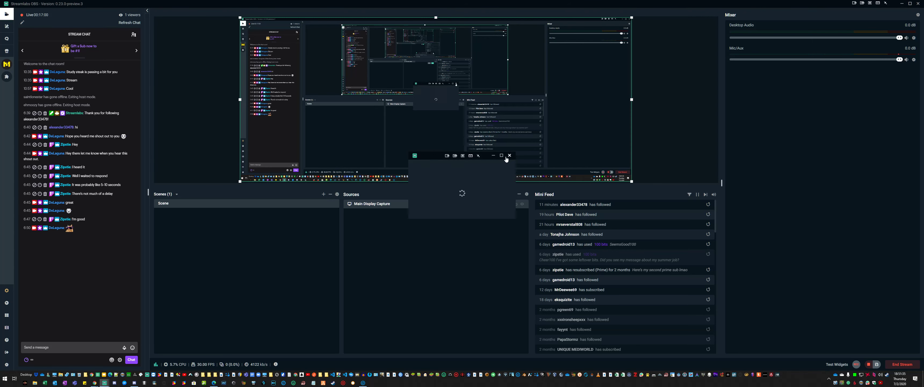
left_click(177, 194)
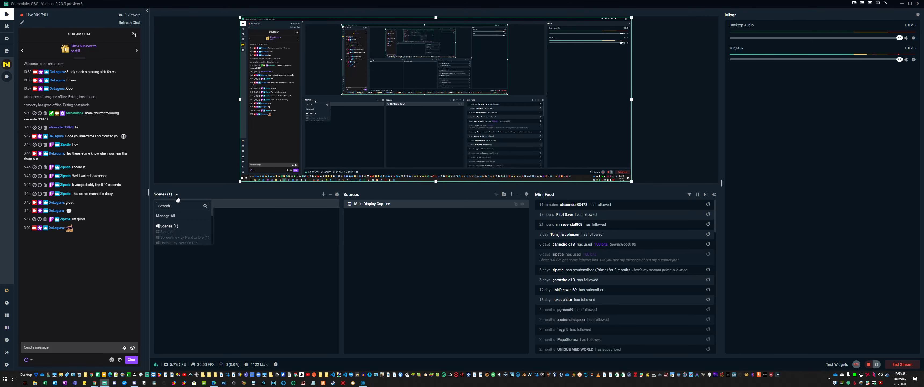
left_click(173, 217)
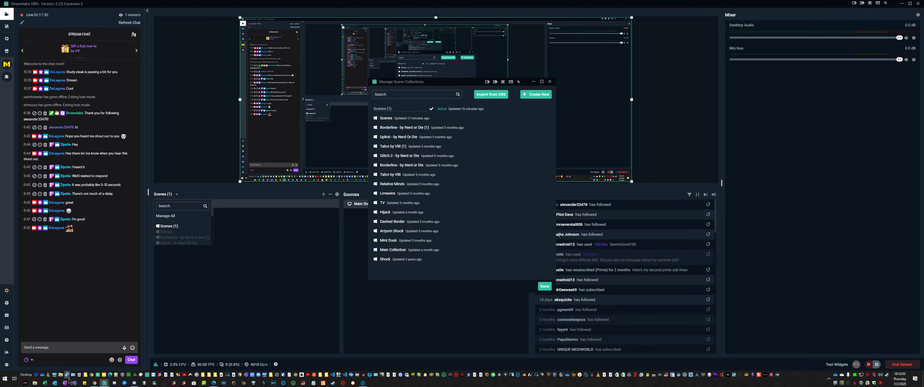
Open Notepad and write "Be Right Back" as a message for the stream viewers
key("super+r")
key("Return")
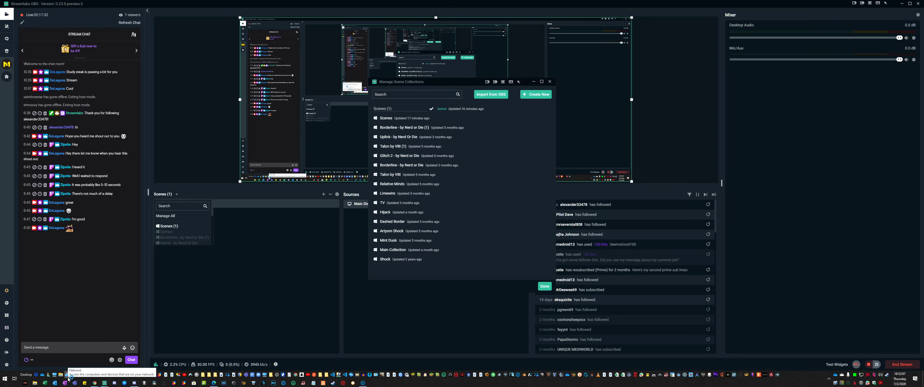
key("alt+Tab")
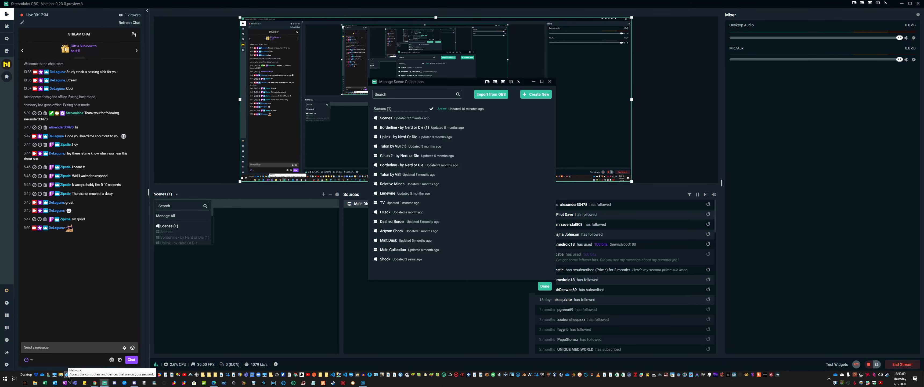
key("alt+Tab")
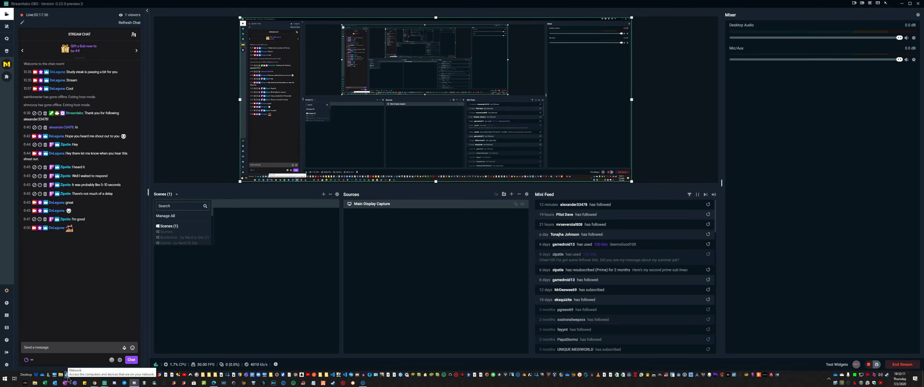
key("super+r")
key("Return")
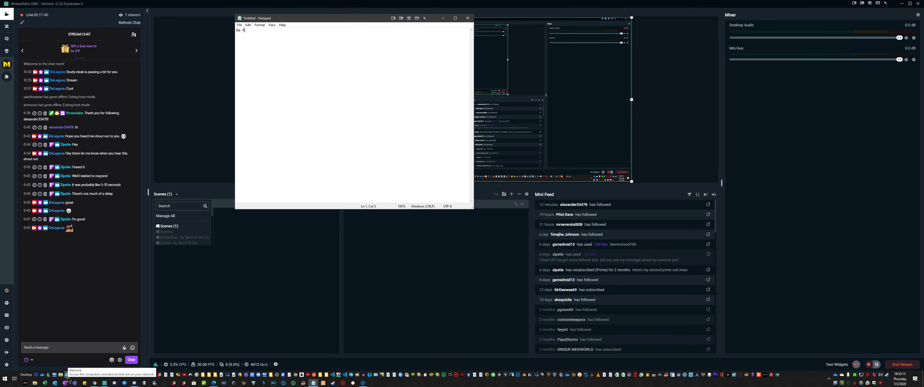
type("Be Right Back")
Set the Notepad font size to 72 and move the note window to the middle of the screen
key("ctrl+a")
left_click(259, 25)
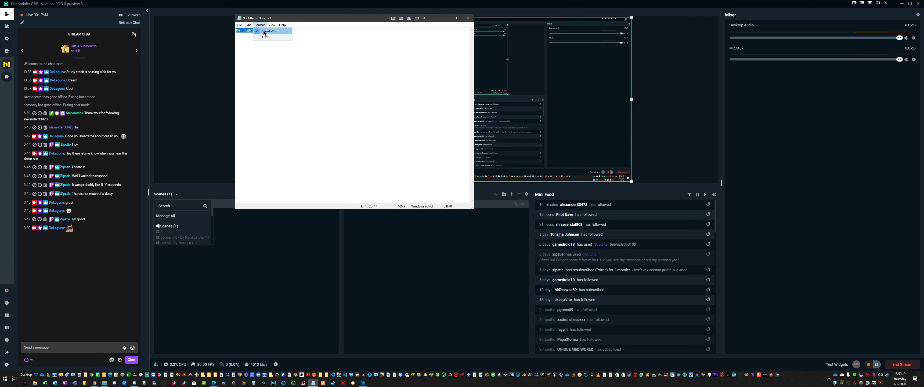
left_click(266, 37)
scroll(348, 99, "down", 3)
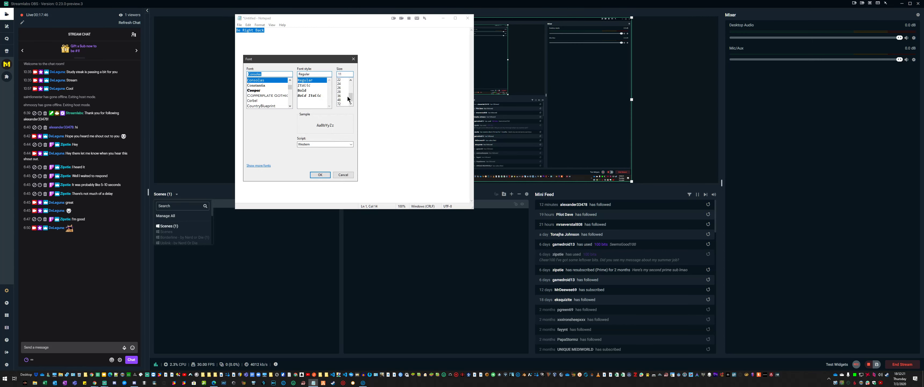
left_click(339, 104)
left_click(320, 175)
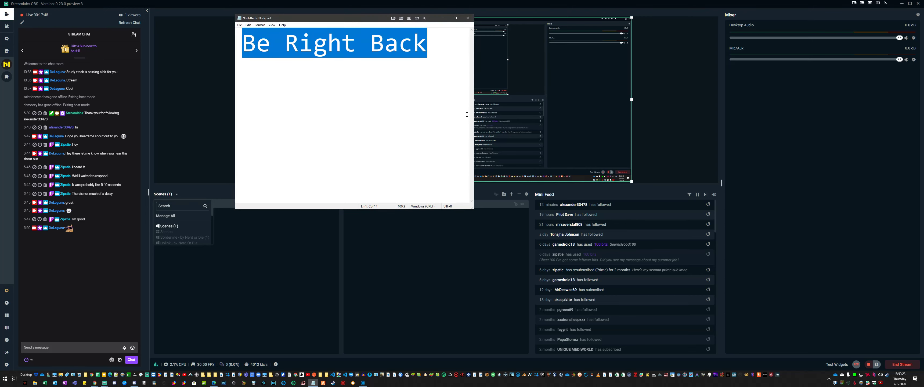
left_click_drag(407, 22, 516, 149)
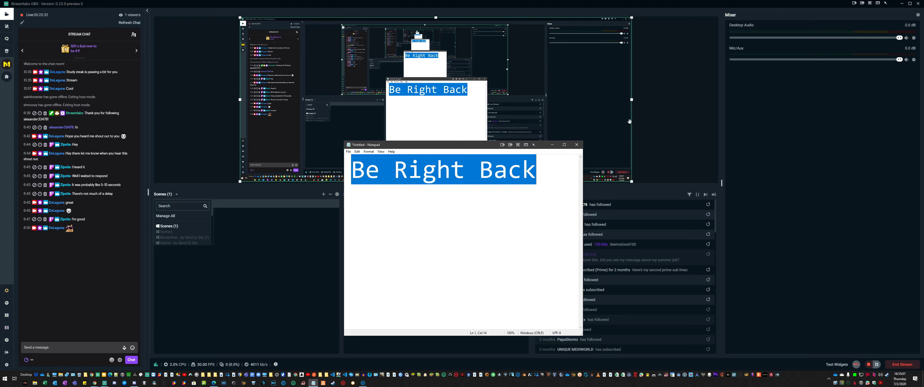
Close the Be Right Back note in Notepad and save it as a text document in the Documents library
left_click(577, 145)
left_click(454, 193)
type("Br")
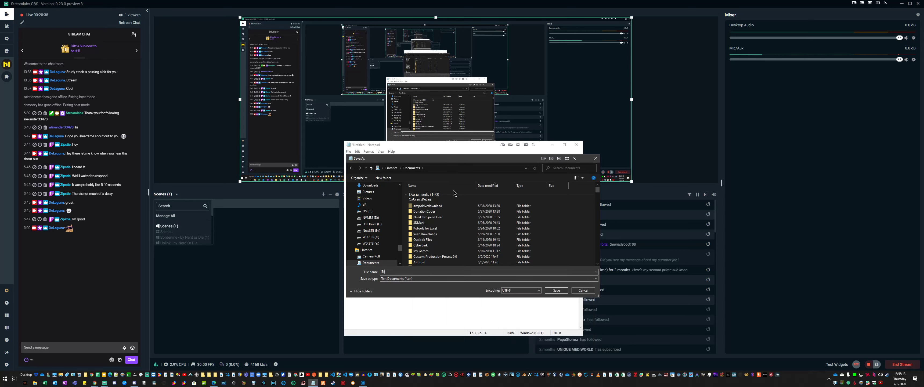
key("Return")
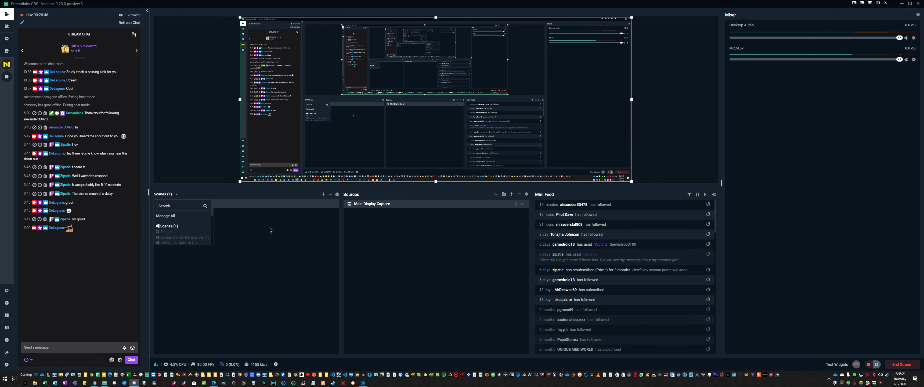
Leave the scene collection list and rename the scene as "Main Desktop no Cam 1440"
scroll(182, 235, "down", 5)
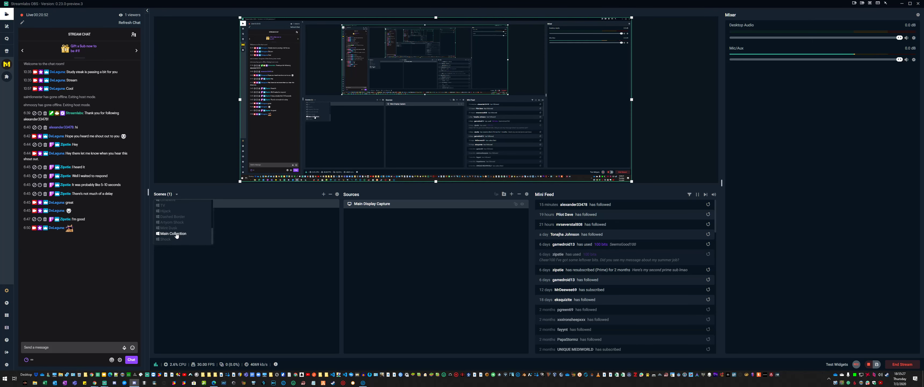
left_click(176, 234)
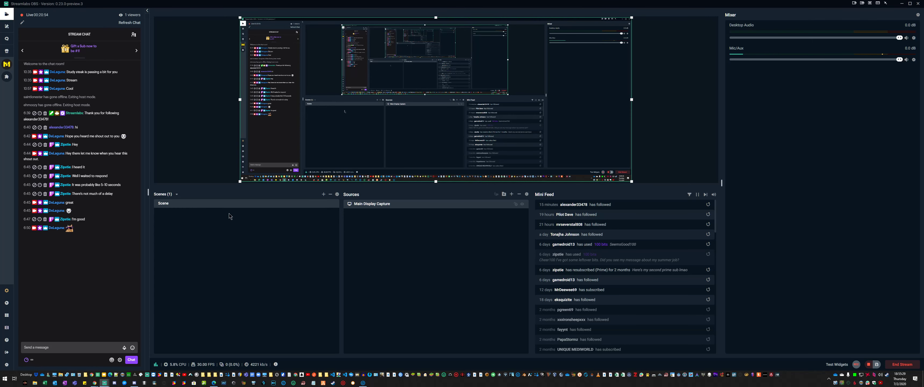
left_click(164, 203)
right_click(164, 203)
left_click(164, 203)
right_click(164, 203)
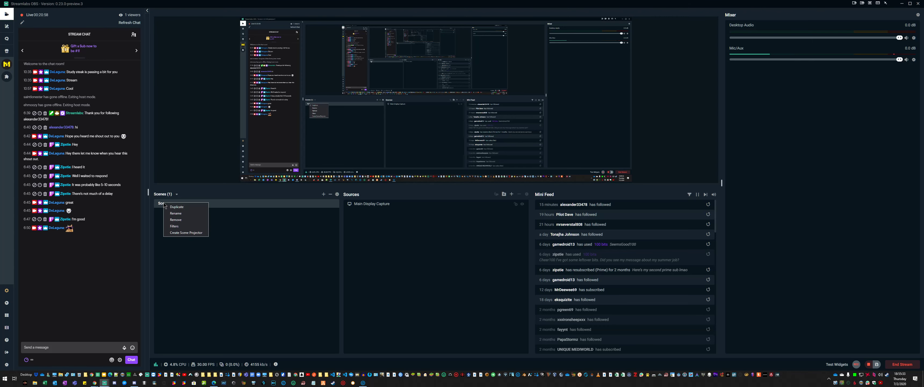
left_click(176, 213)
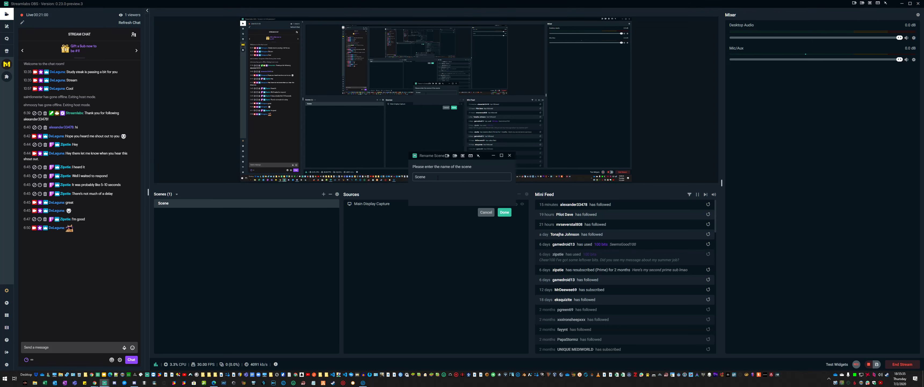
type("Mai")
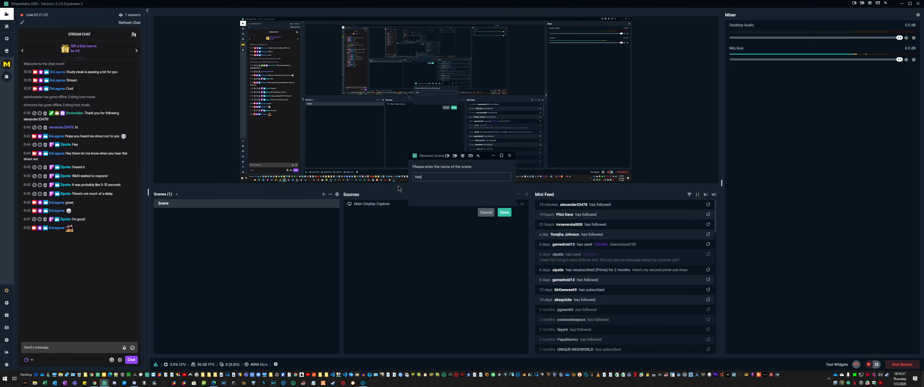
type("n Desktop")
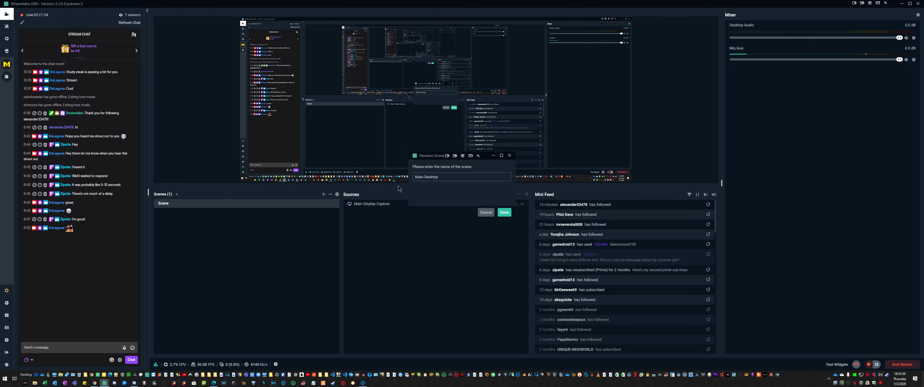
type(" no Cam")
type("1440")
key("Return")
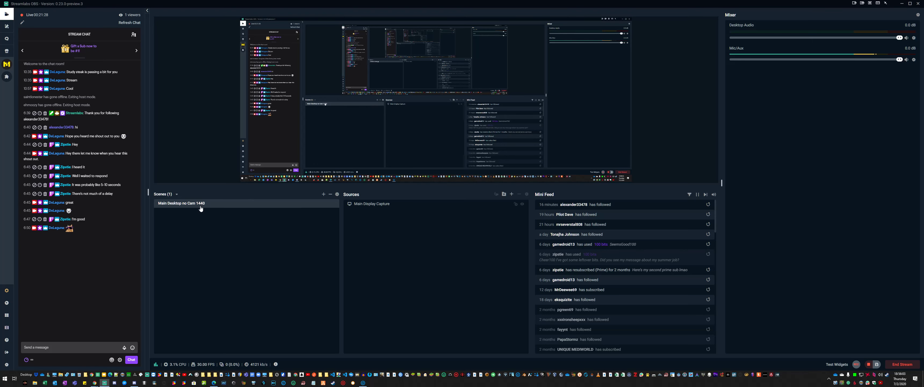
Rename the Main Display Capture source as "Main Display Capture 1440"
left_click(371, 205)
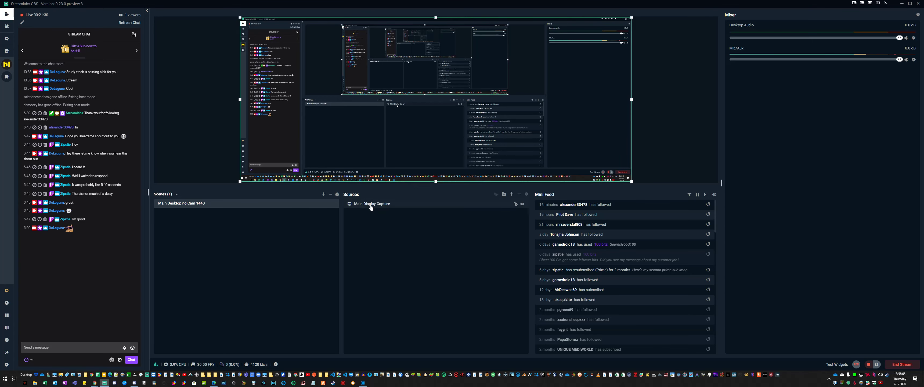
right_click(383, 208)
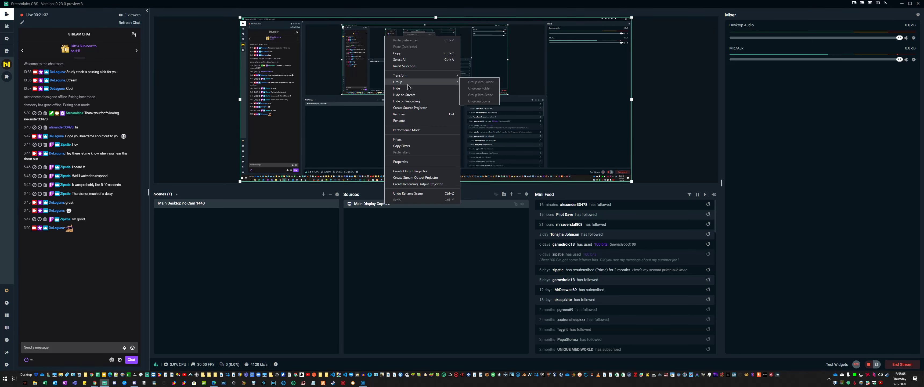
left_click(405, 122)
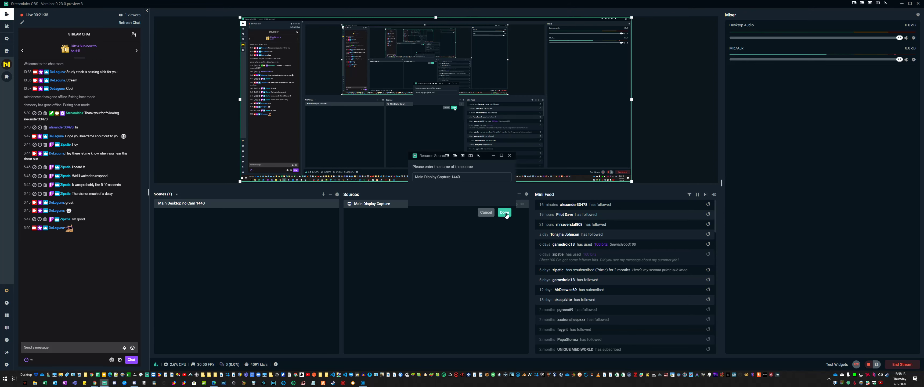
left_click(505, 212)
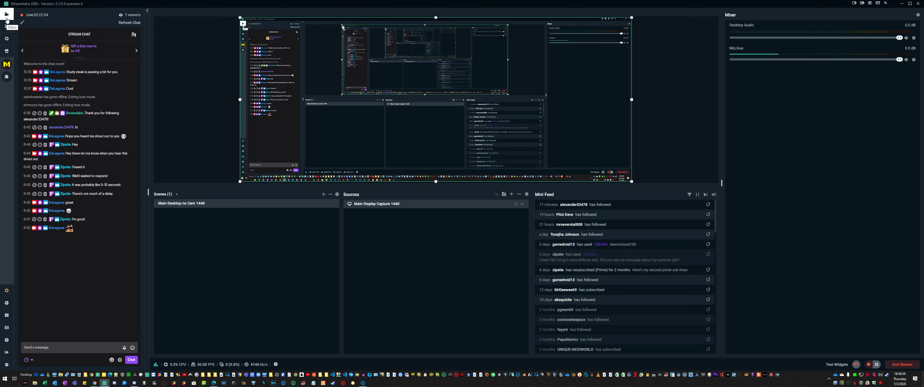
Turn on Studio Mode with its edit and live previews, and check the options available for the preview and the scene
right_click(188, 68)
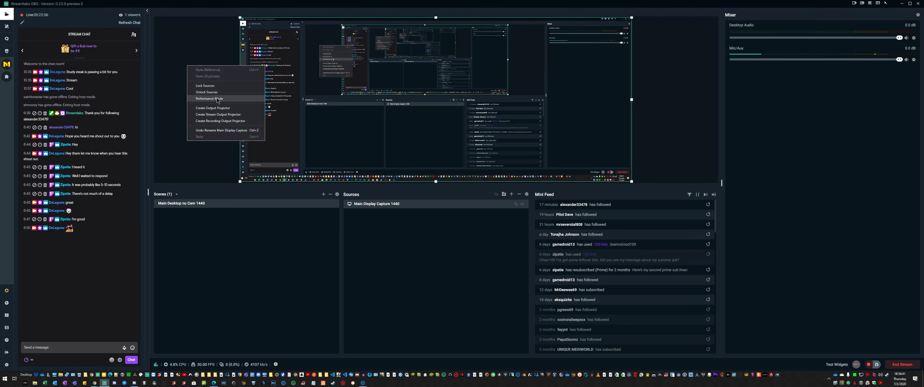
left_click(181, 105)
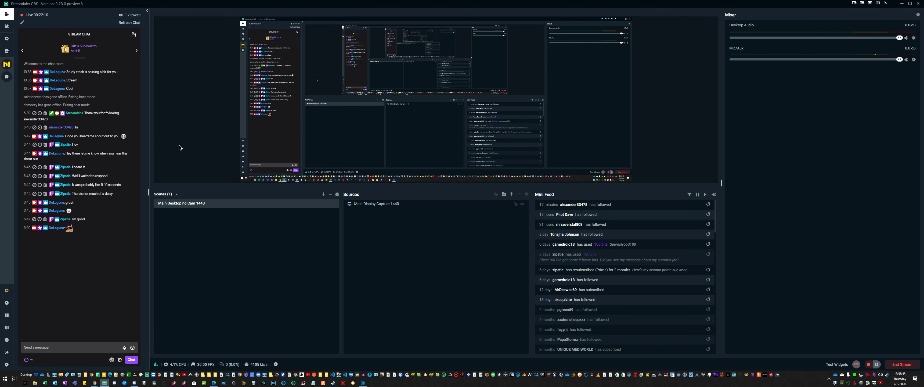
left_click(7, 327)
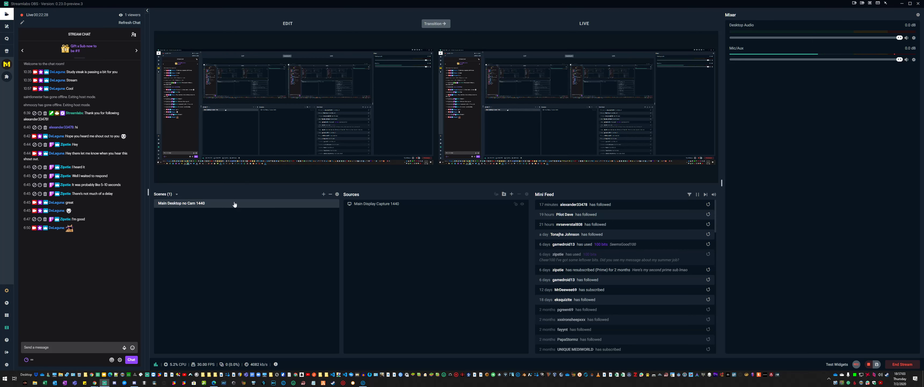
right_click(180, 206)
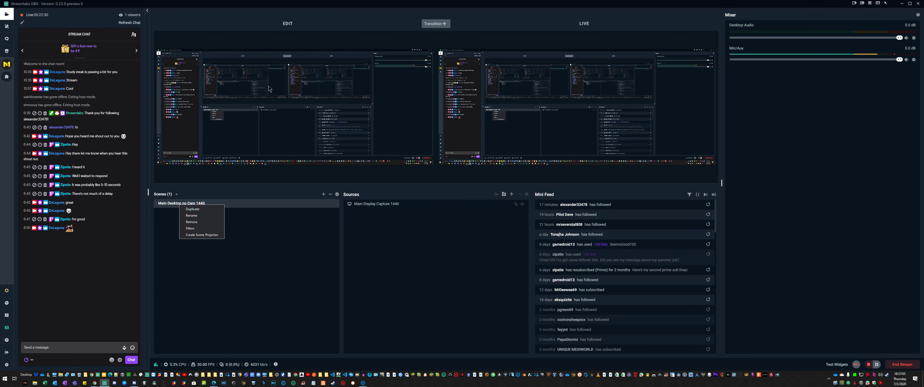
left_click(411, 260)
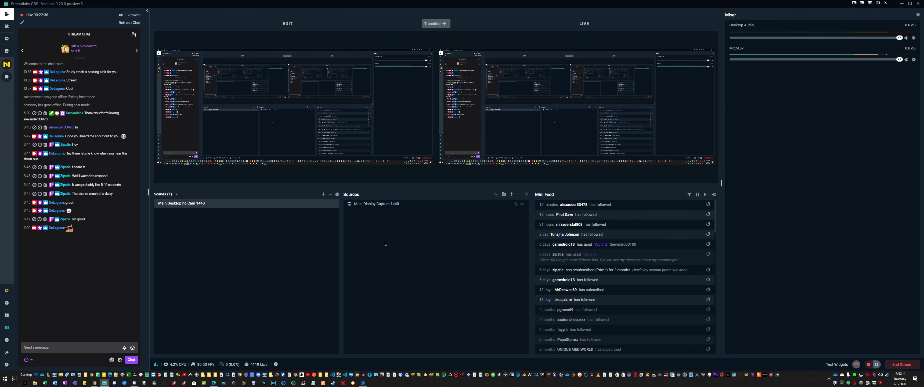
Check the advanced audio settings and set the Desktop Audio device to Speakers (GSA 70 Main Audio)
left_click(918, 15)
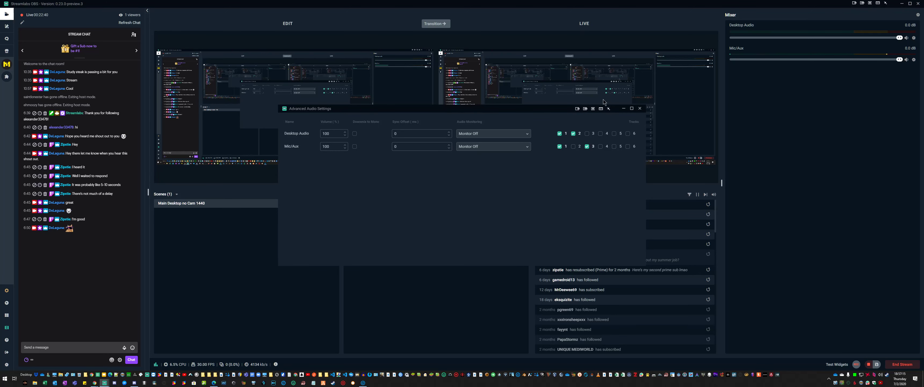
left_click(640, 109)
right_click(907, 38)
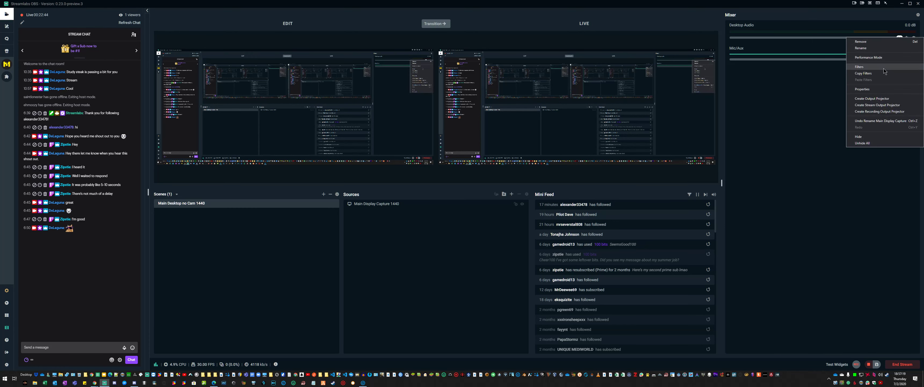
left_click(870, 89)
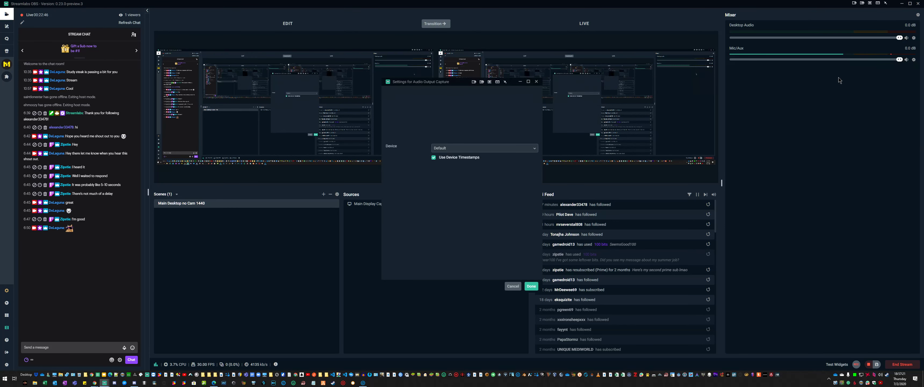
left_click(477, 151)
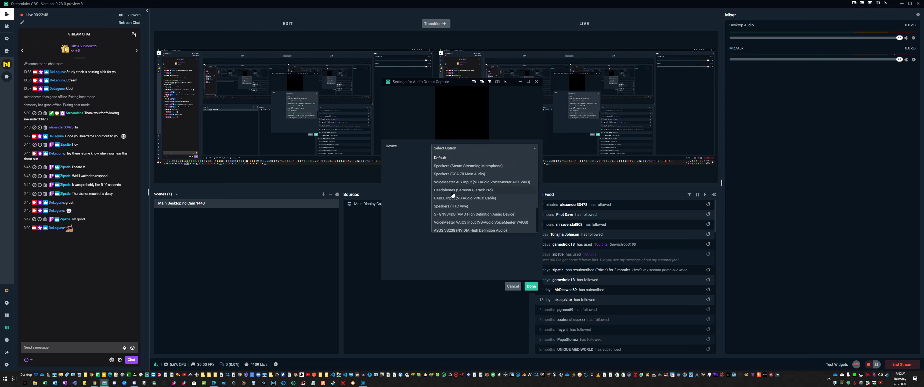
left_click(450, 174)
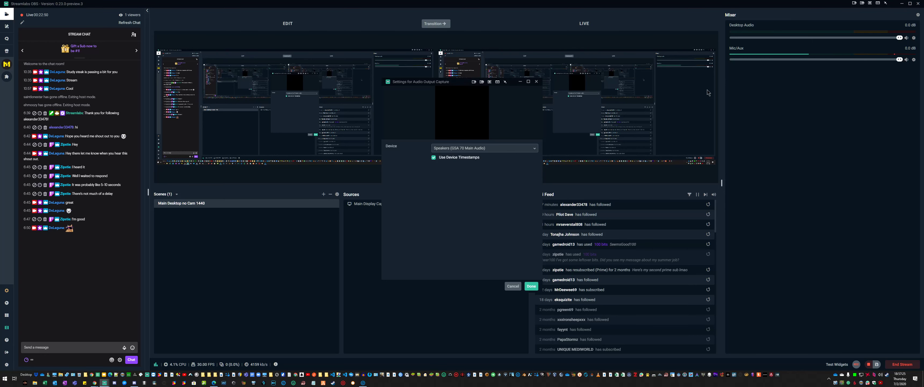
left_click(758, 56)
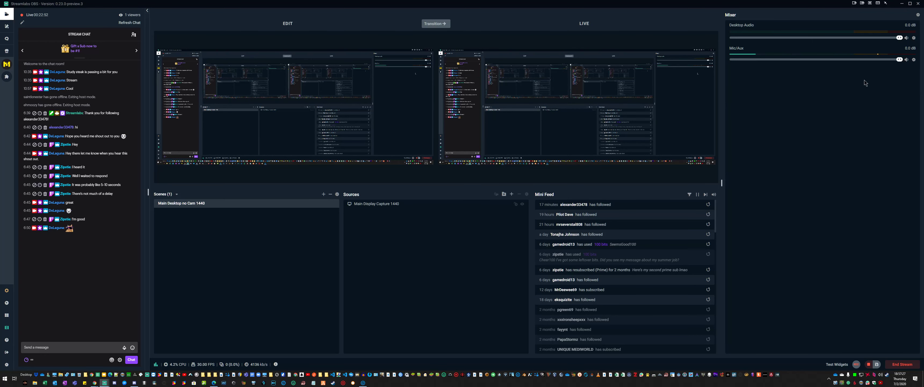
key("alt+Tab")
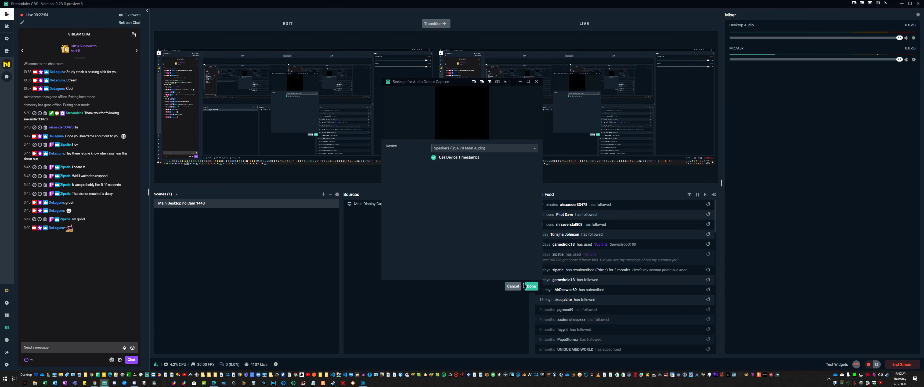
left_click(531, 286)
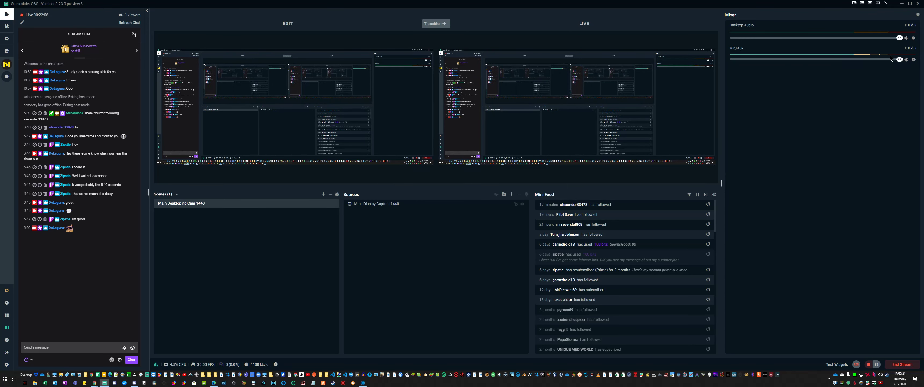
Set the Mic/Aux capture device to Headset Microphone (GSA 70 Communication Audio)
left_click(913, 60)
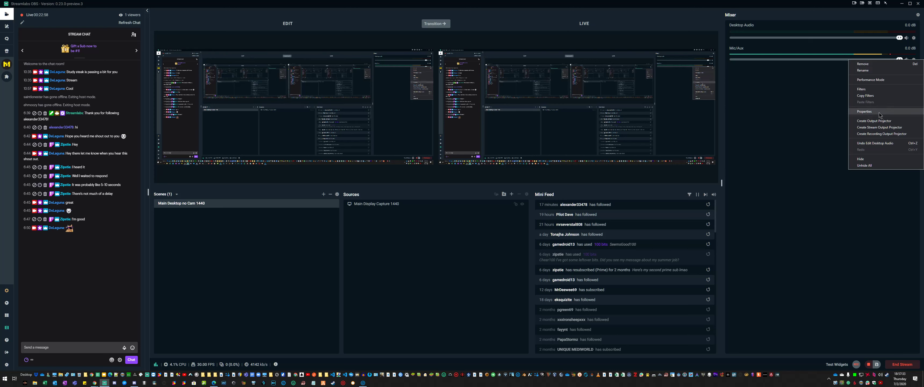
left_click(480, 150)
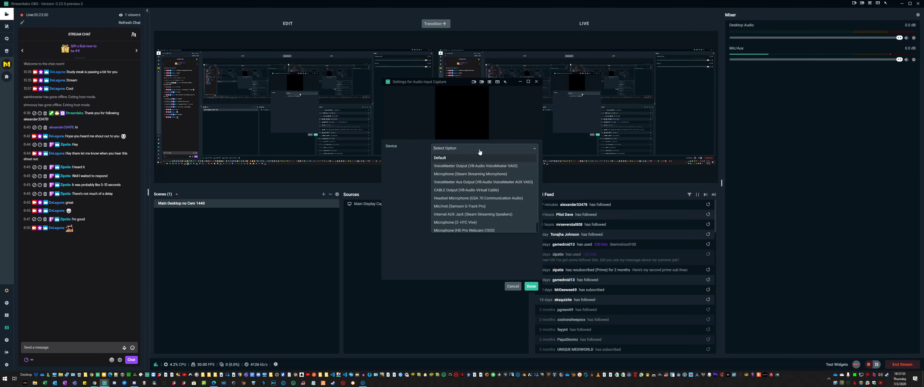
left_click(455, 199)
left_click(451, 158)
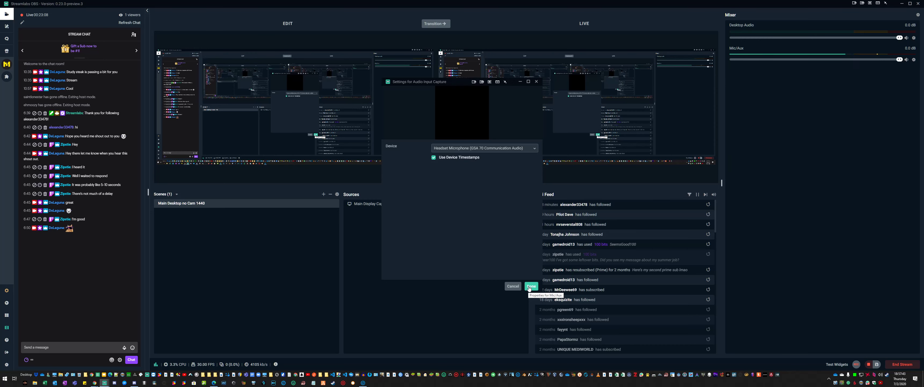
left_click(530, 286)
Rename the Mic/Aux audio source in the mixer as "Headset Mic\"
right_click(739, 52)
right_click(735, 54)
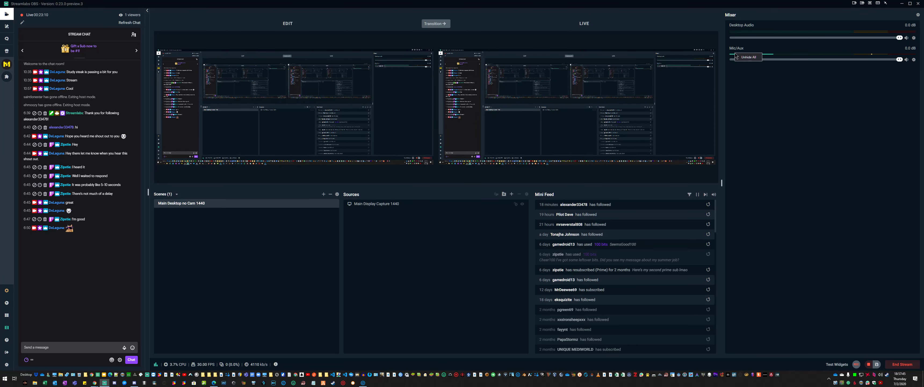
left_click(920, 63)
left_click(914, 59)
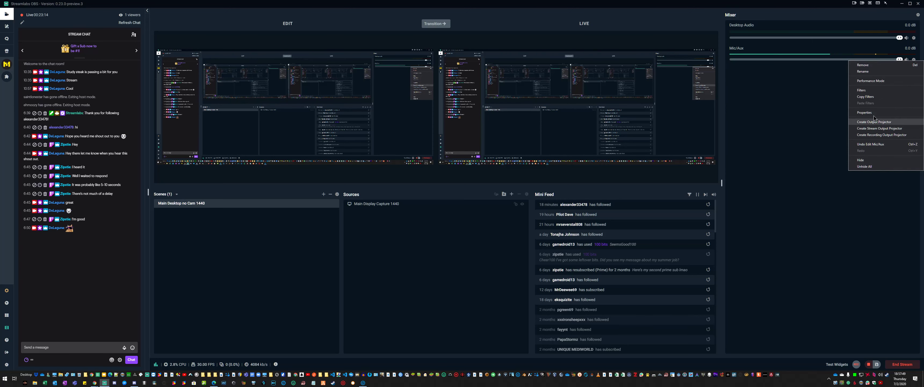
left_click(871, 71)
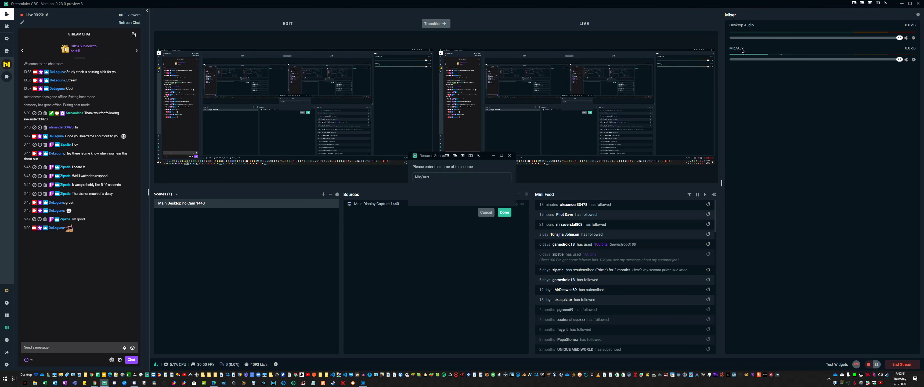
left_click_drag(442, 177, 403, 177)
type("Headset Mic\\")
left_click(504, 213)
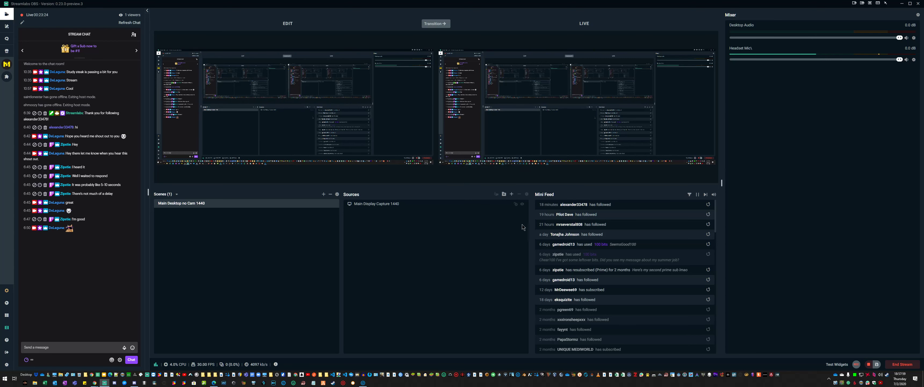
Remove the trailing backslash from the headset microphone source's name so it reads "Headset Mic"
left_click(916, 60)
left_click(733, 95)
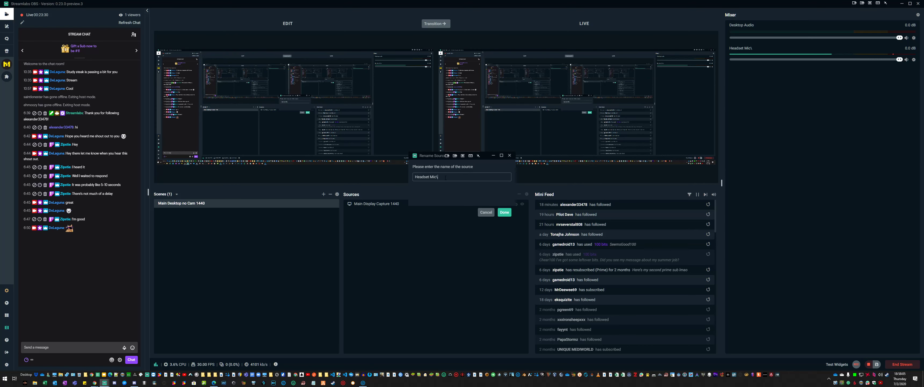
key("BackSpace")
left_click(505, 213)
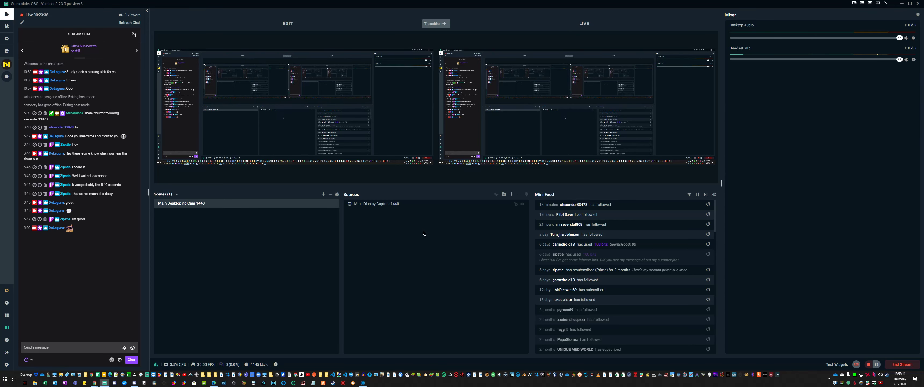
Add an Audio Output Capture source named "Discord Audio" to the Main Desktop no Cam 1440 scene
left_click(512, 194)
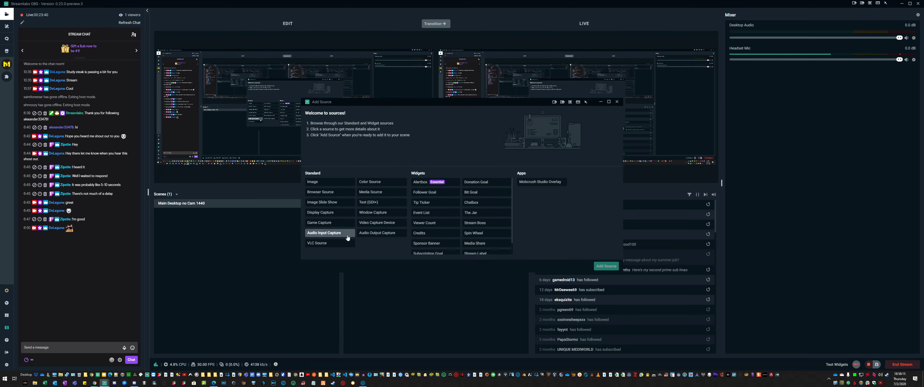
left_click(374, 234)
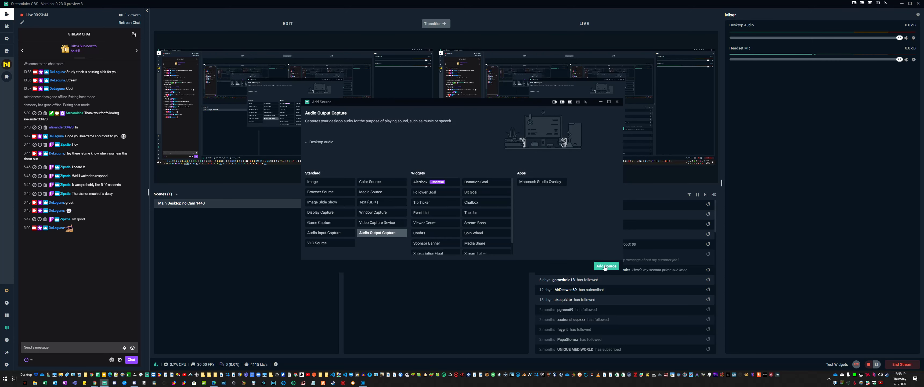
left_click(606, 266)
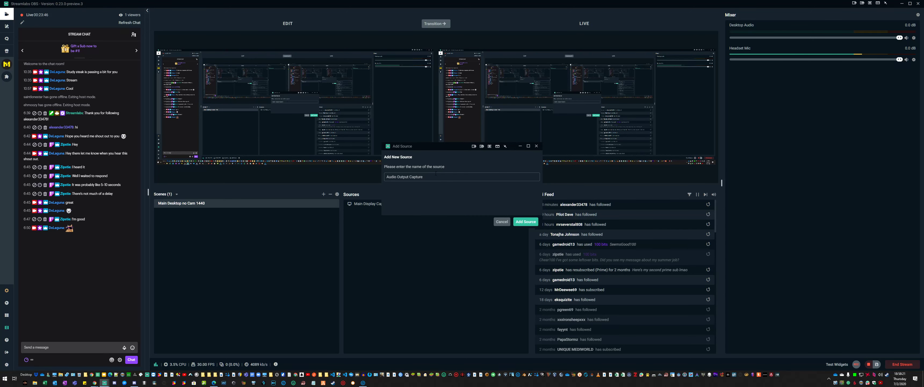
type("Discord Audio")
left_click(526, 222)
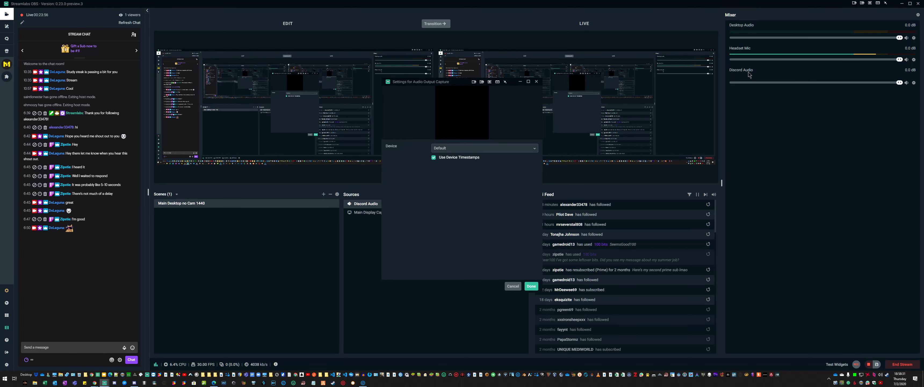
Set the Discord Audio capture device to Headset Earphone (GSA 70 Communication Audio) and save the source settings
left_click(475, 149)
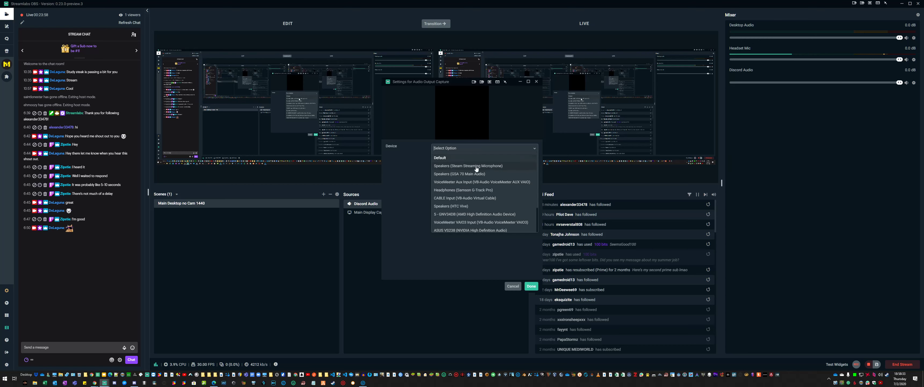
scroll(470, 217, "down", 1)
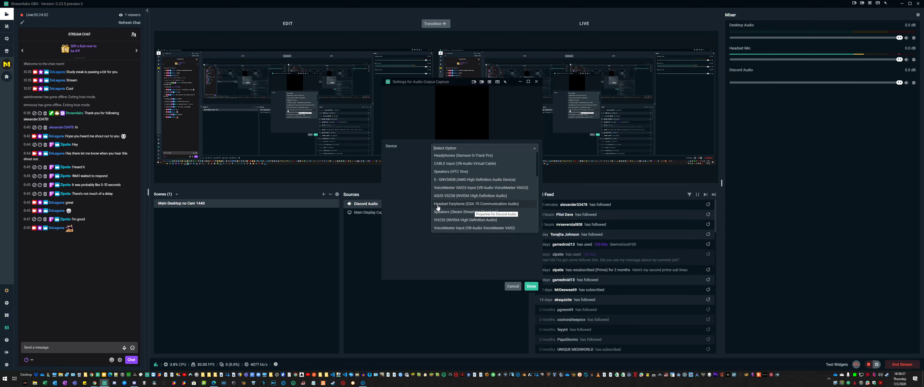
left_click(438, 205)
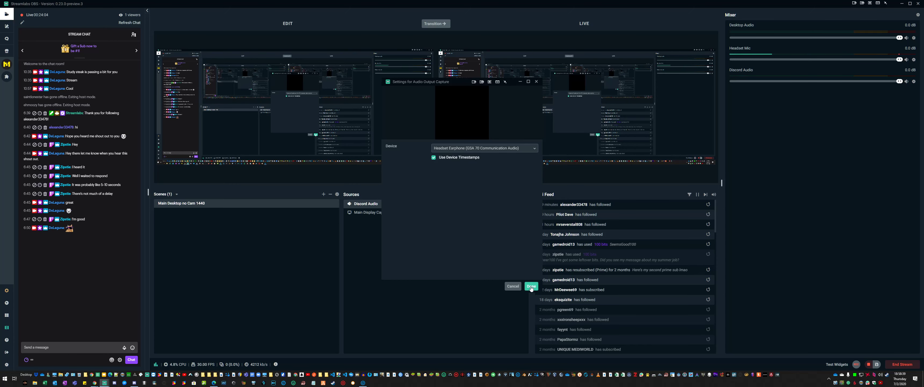
left_click(531, 286)
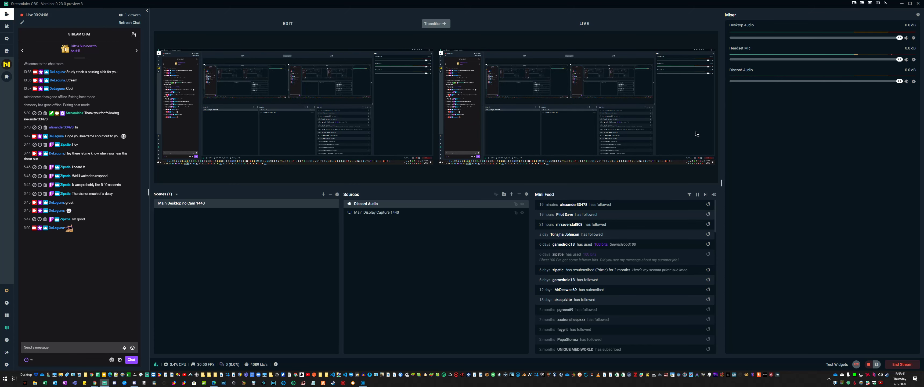
Switch to Discord, check the input and output devices in its Voice & Video settings, and run a mic test
left_click(134, 384)
left_click_drag(405, 0, 432, 81)
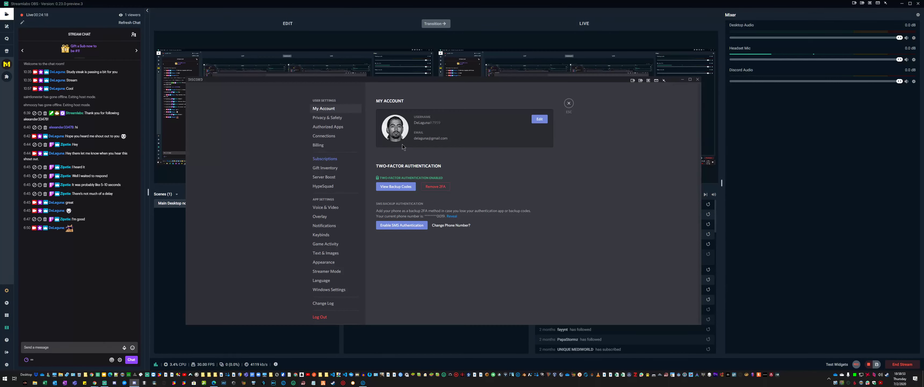
left_click(327, 207)
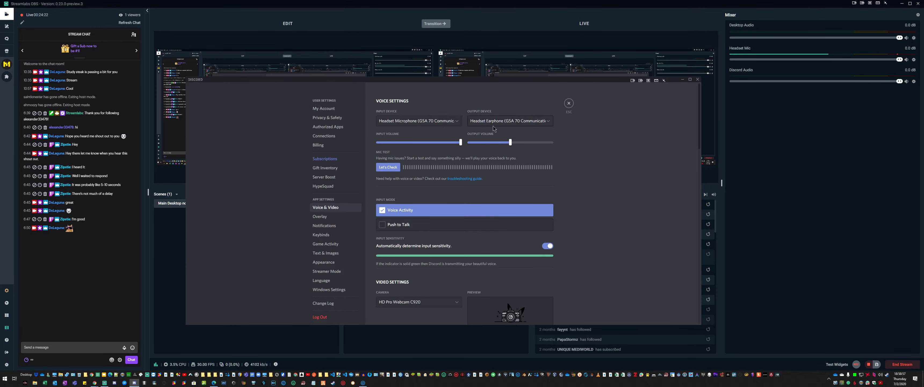
left_click(390, 169)
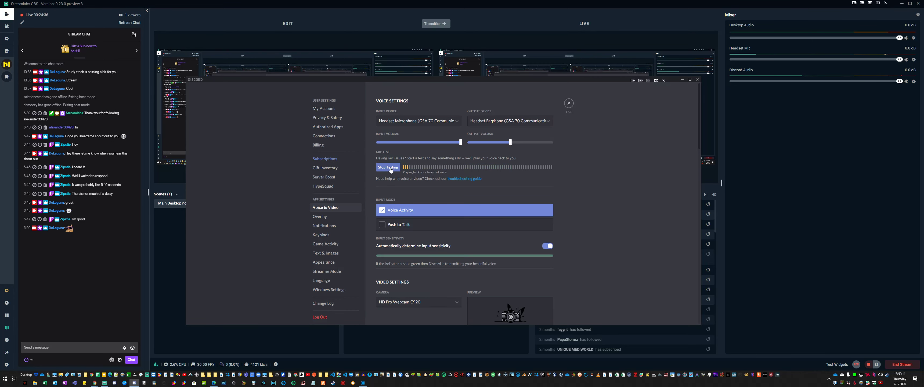
left_click(388, 167)
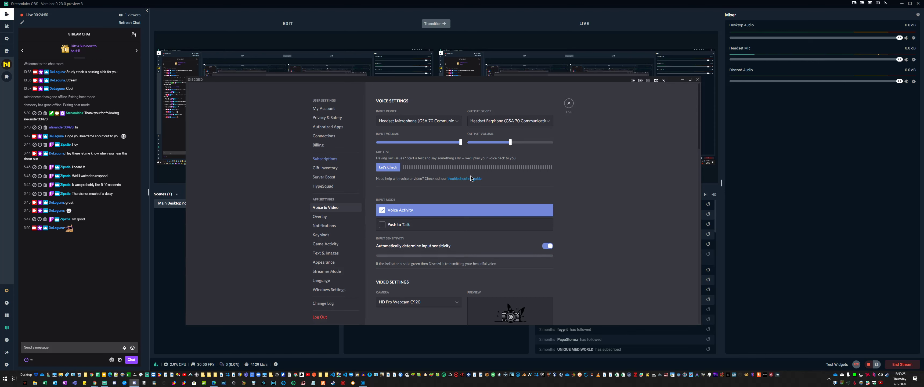
Close the Discord settings, shrink the Discord window and move it off the captured display
left_click(569, 105)
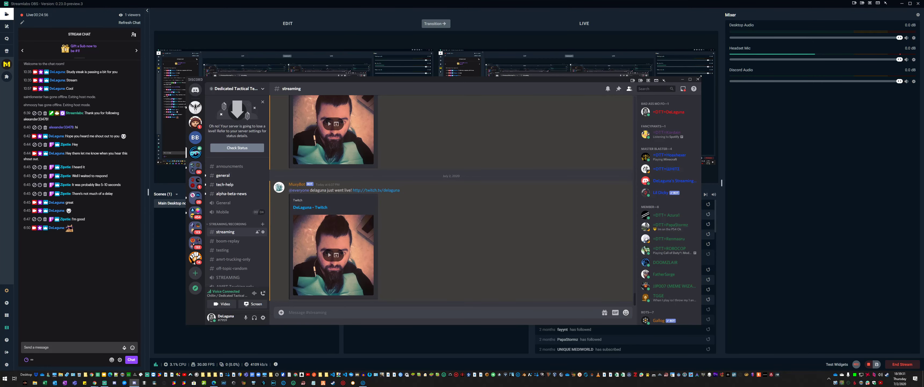
left_click_drag(700, 77, 488, 130)
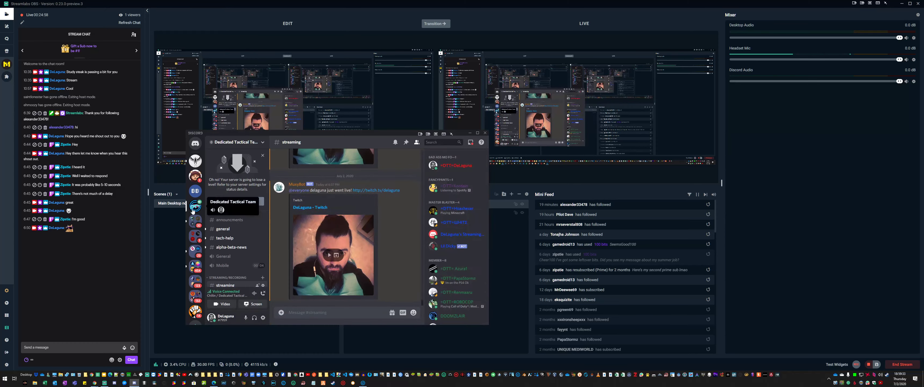
left_click_drag(380, 134, 807, 0)
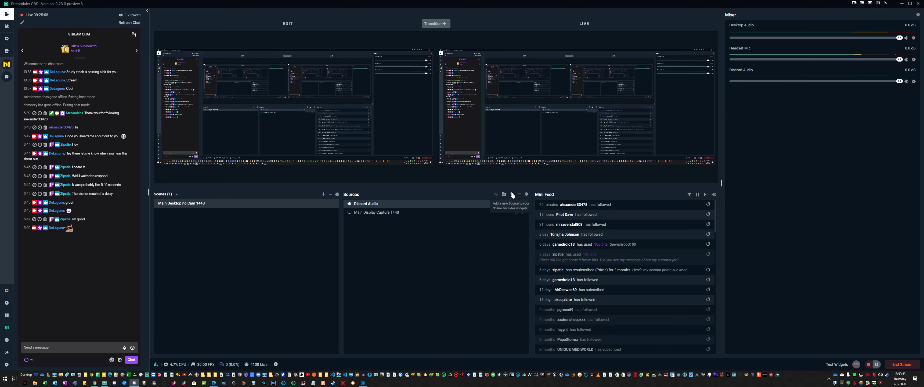
Add an Alertbox widget source to the scene under its default name
left_click(513, 195)
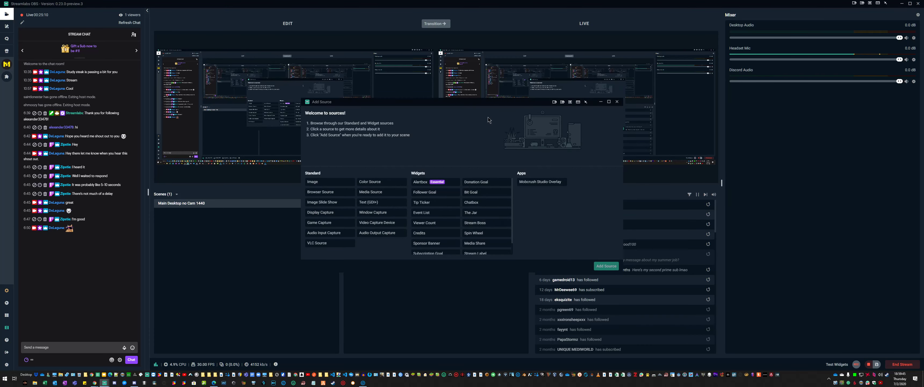
left_click_drag(486, 104, 339, 189)
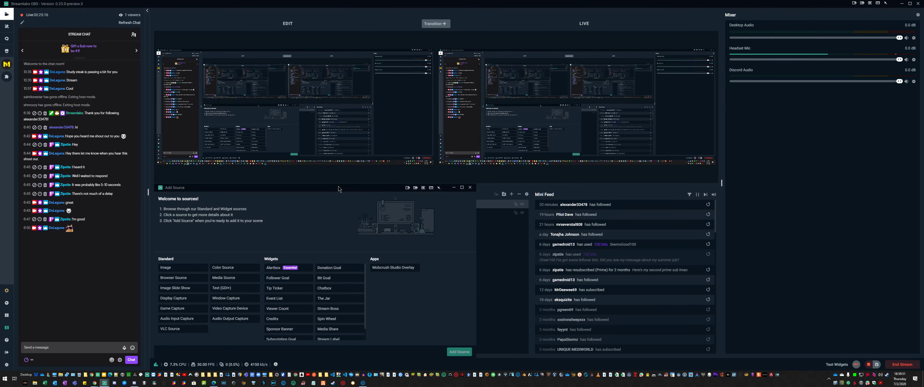
left_click(274, 268)
left_click(459, 352)
left_click(527, 251)
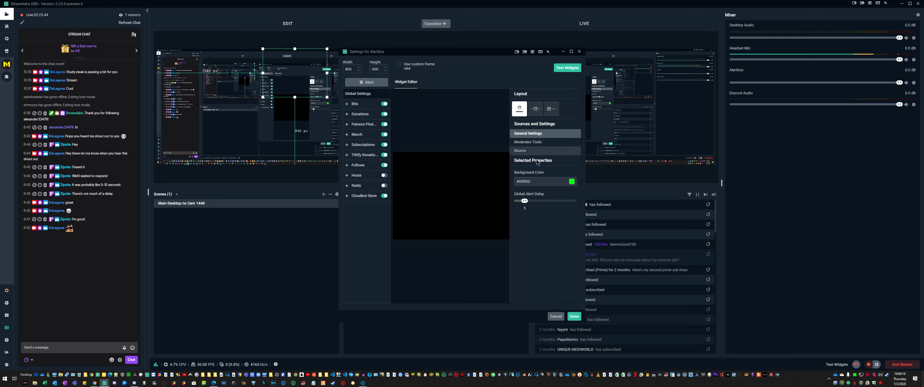
Send a test Follow alert from the Alertbox settings, and enable the Hosts and Raids alerts
left_click(567, 68)
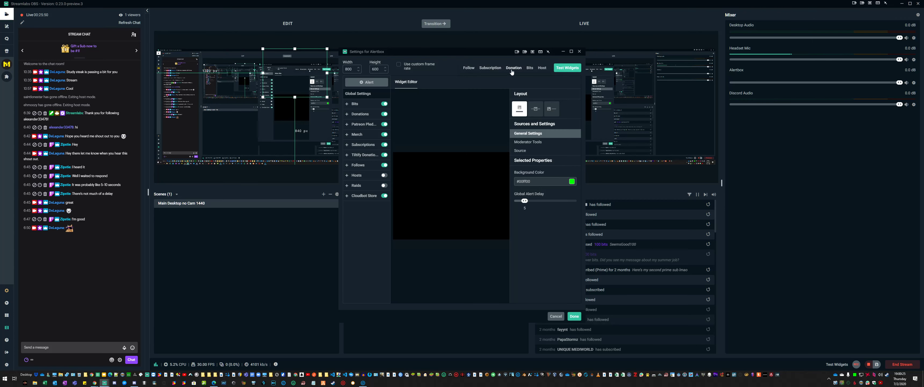
left_click(467, 69)
left_click(384, 175)
left_click(384, 186)
left_click(574, 317)
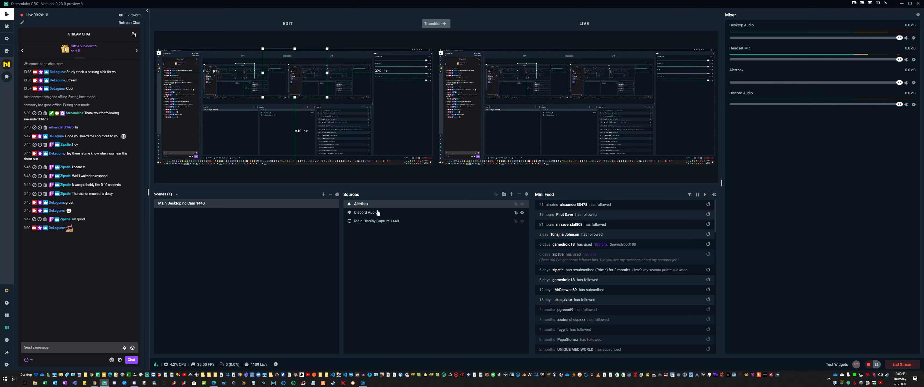
Show the available widget test alerts and check the Alertbox's placement over the display capture
left_click(841, 368)
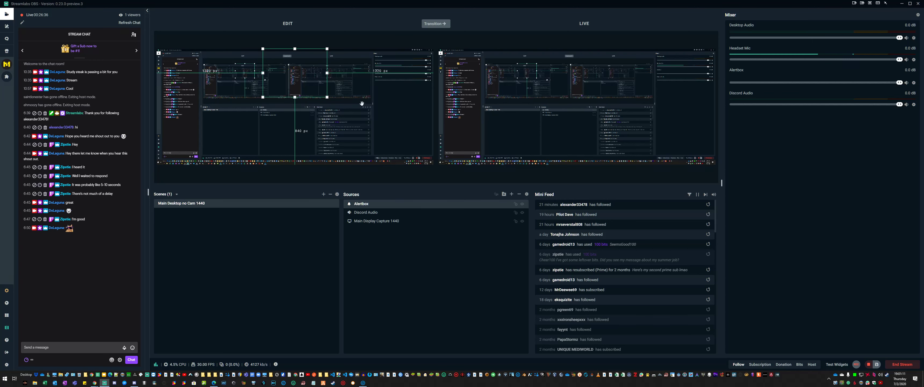
left_click(256, 77)
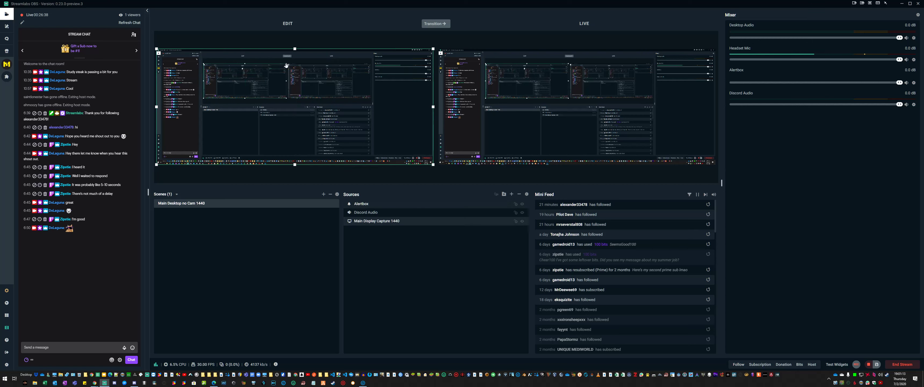
left_click(378, 205)
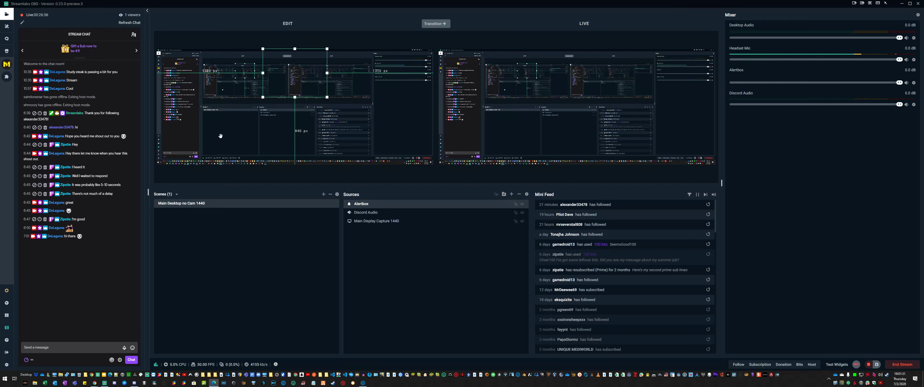
Look over the Mobcrush stream settings and browse the widget themes in the overlay theme library
left_click(7, 67)
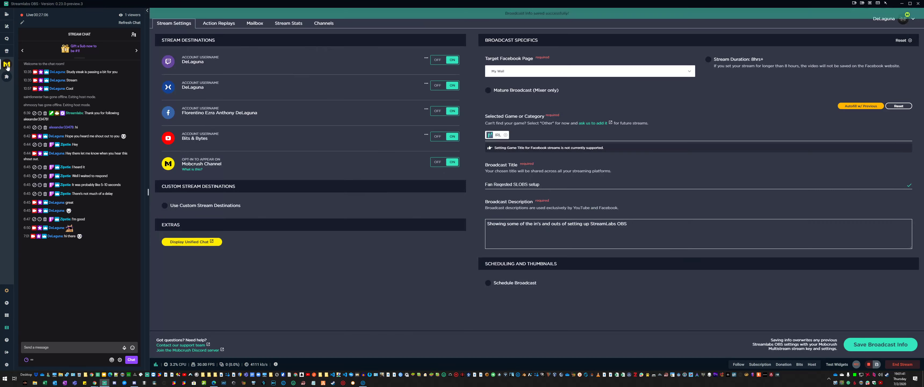
left_click(5, 28)
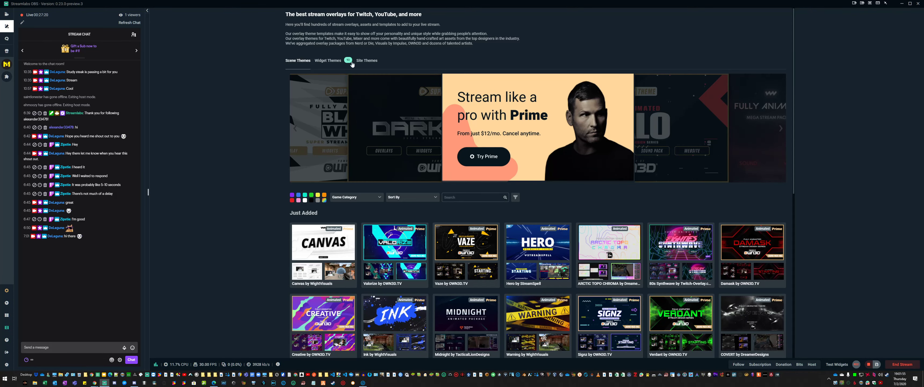
left_click(334, 61)
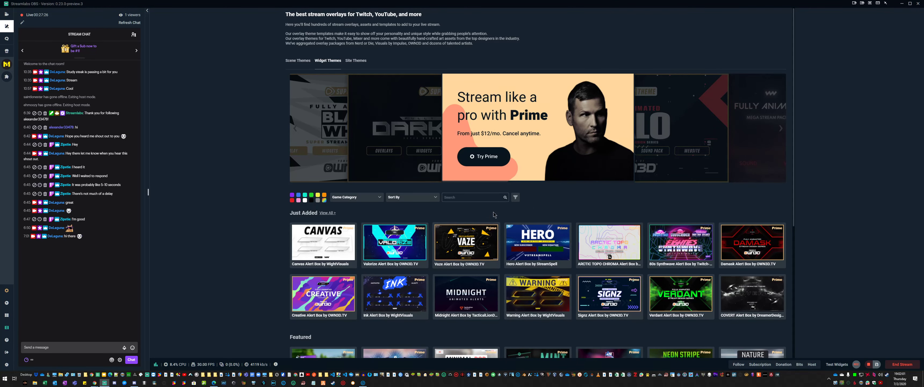
scroll(517, 247, "down", 4)
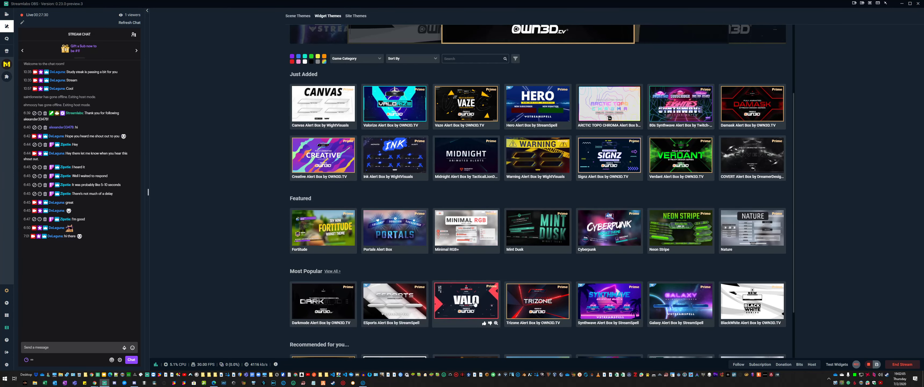
scroll(548, 309, "down", 2)
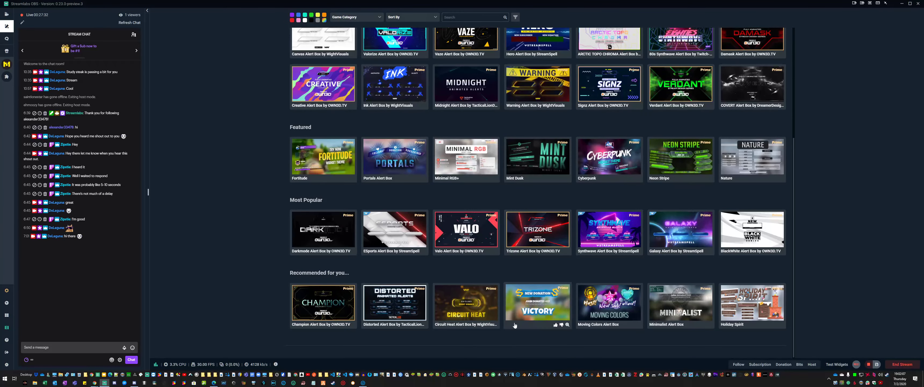
scroll(515, 325, "up", 2)
scroll(515, 325, "down", 2)
scroll(418, 256, "up", 6)
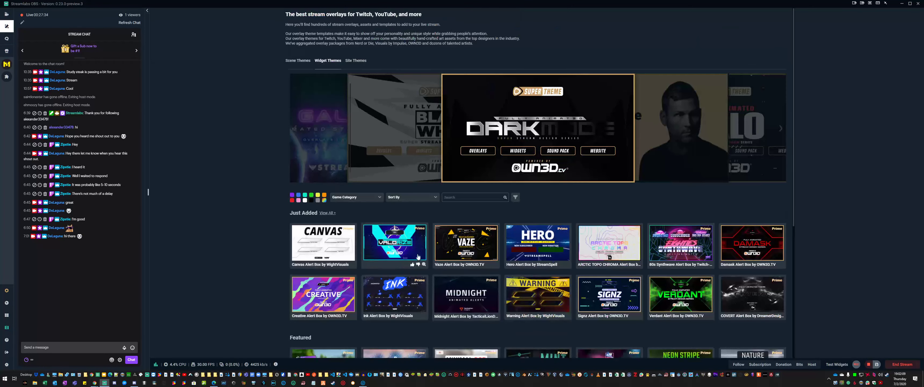
Check the theme sorting and category options, filter the widget themes by Alert Box, and browse the matching designs
left_click(415, 198)
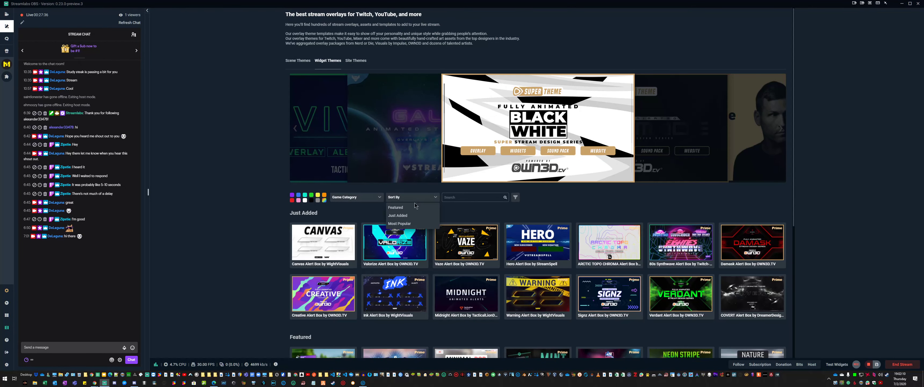
left_click(355, 199)
left_click(355, 198)
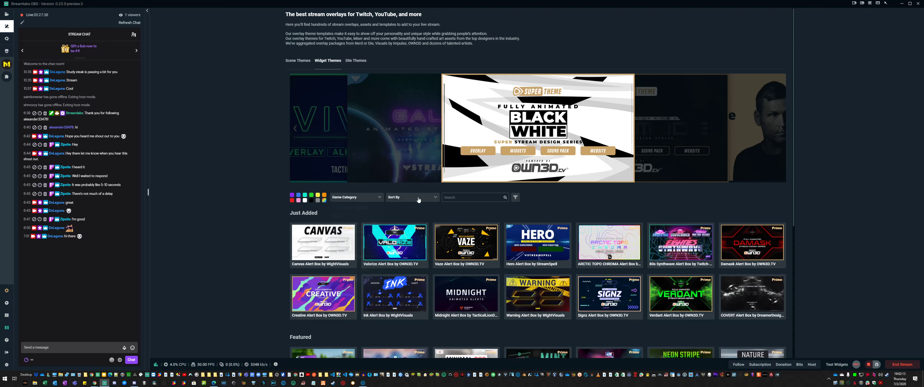
left_click(515, 197)
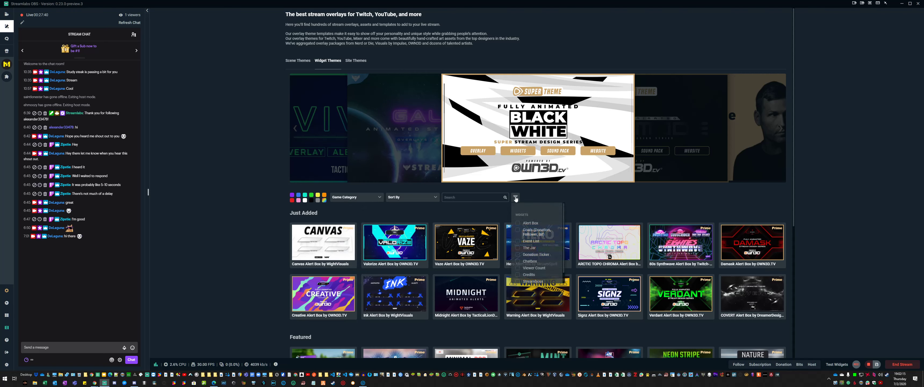
scroll(522, 252, "up", 1)
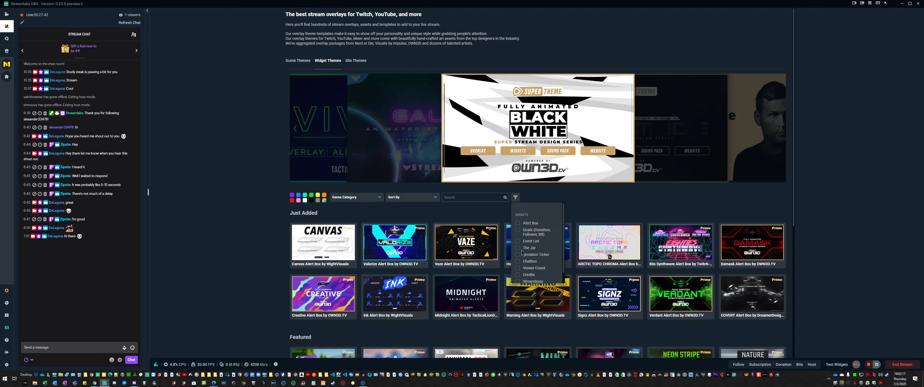
left_click(520, 224)
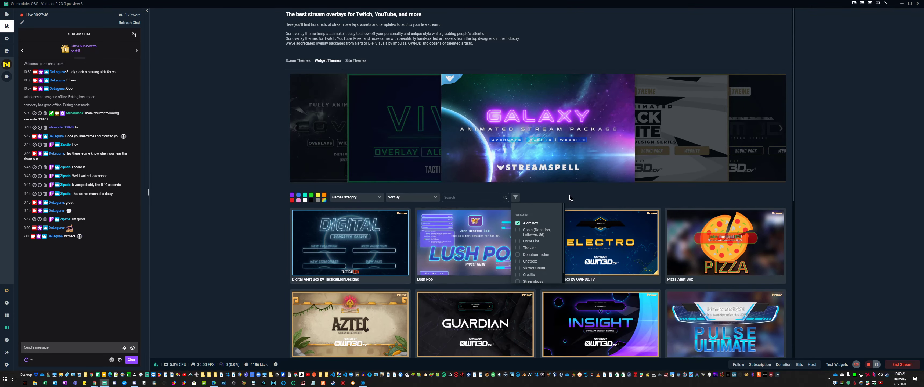
scroll(522, 285, "down", 4)
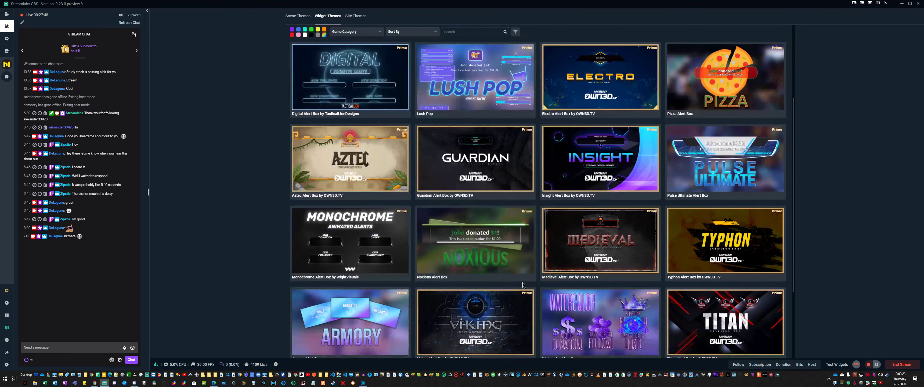
Browse the next page of alert box themes, search the library for "free", and open the High Tech Alert Box
scroll(523, 284, "down", 3)
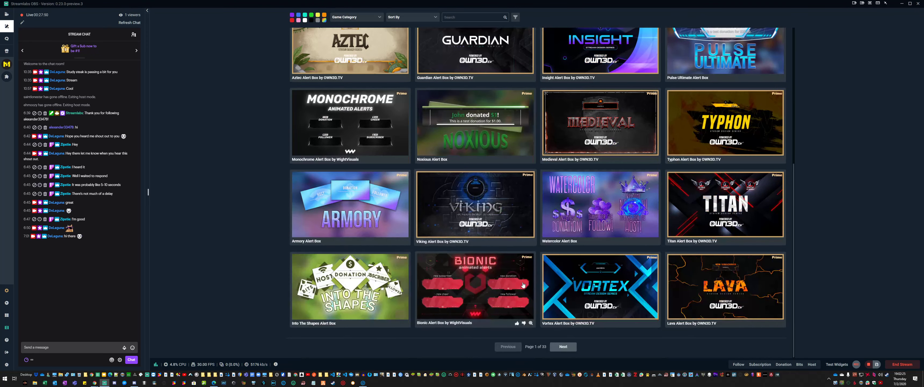
left_click(568, 350)
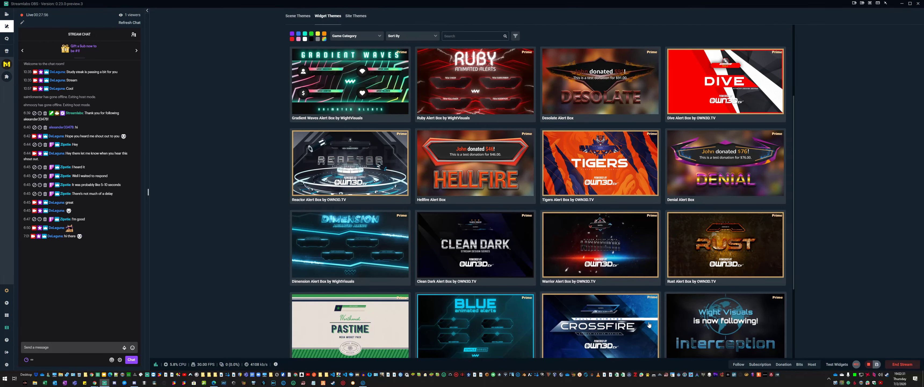
scroll(406, 179, "up", 4)
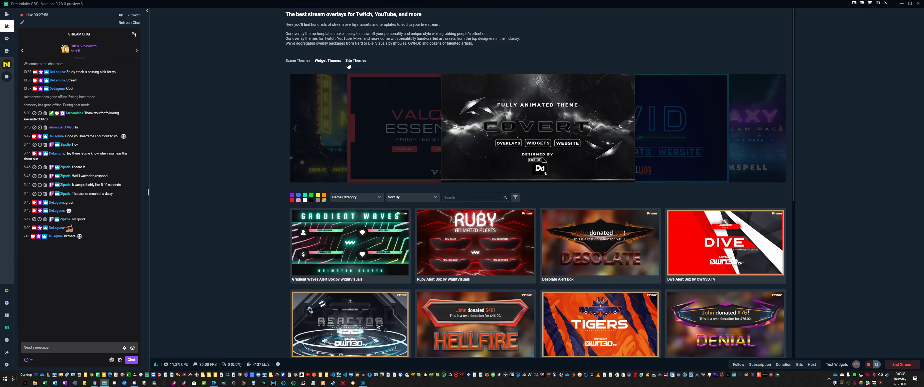
left_click(449, 200)
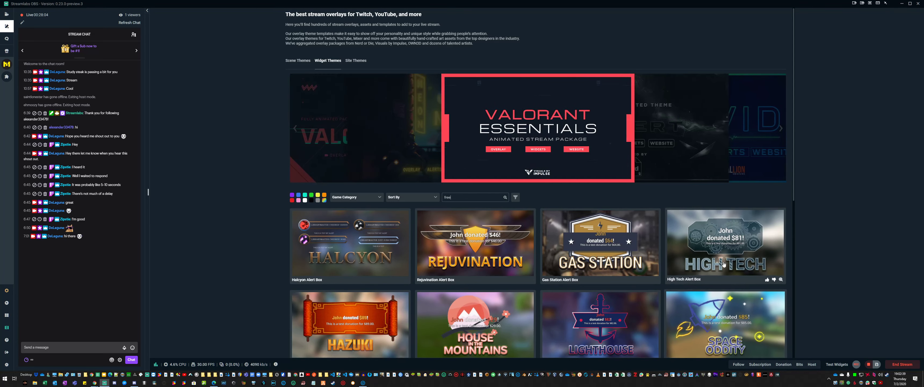
left_click(723, 245)
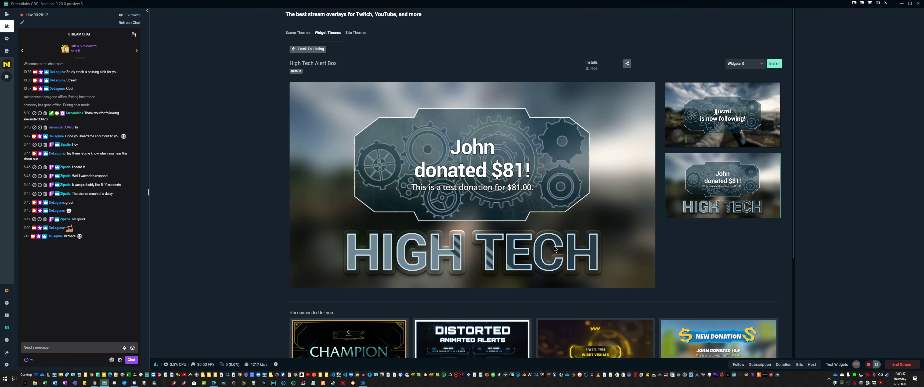
Look over the High Tech Alert Box previews and install the theme with its Alert Box widget selected
scroll(552, 269, "down", 2)
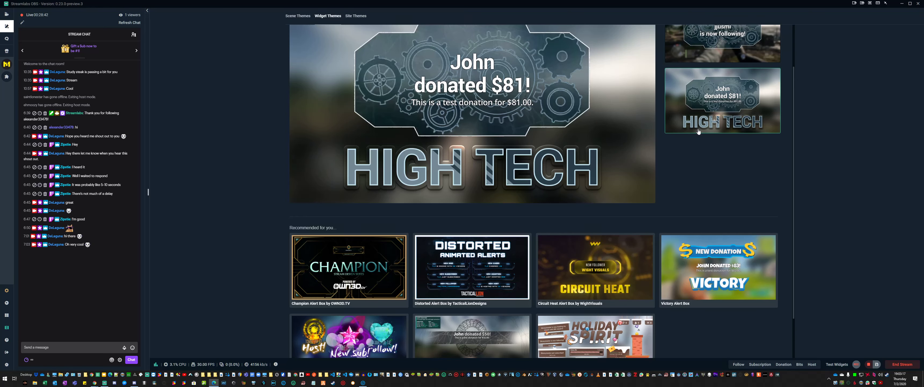
scroll(584, 242, "up", 3)
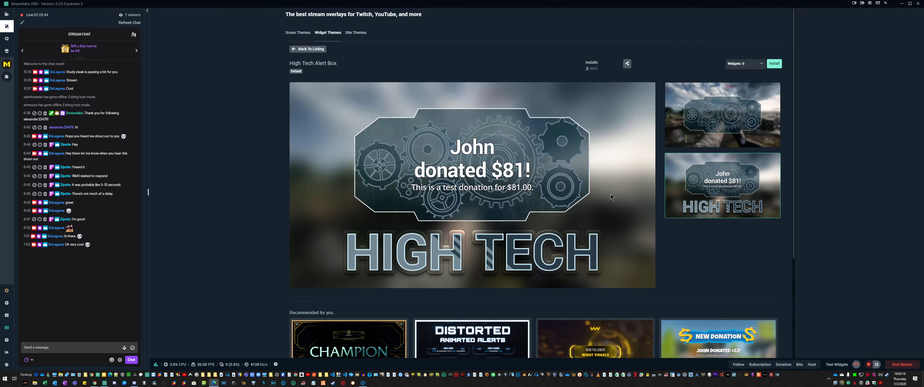
scroll(553, 187, "down", 3)
scroll(551, 189, "up", 3)
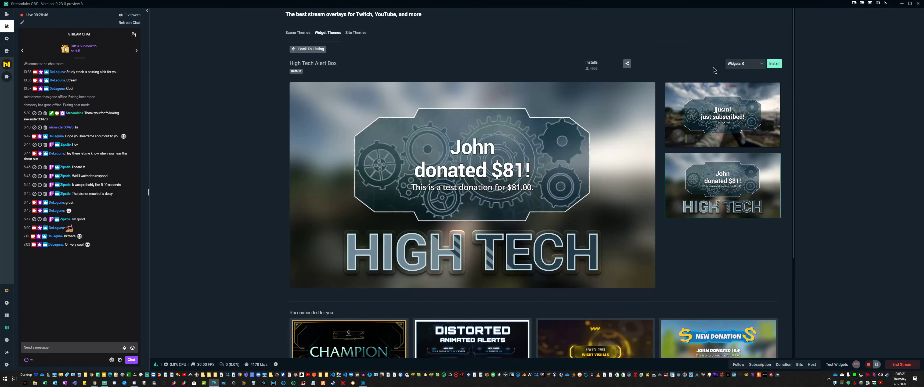
left_click(763, 66)
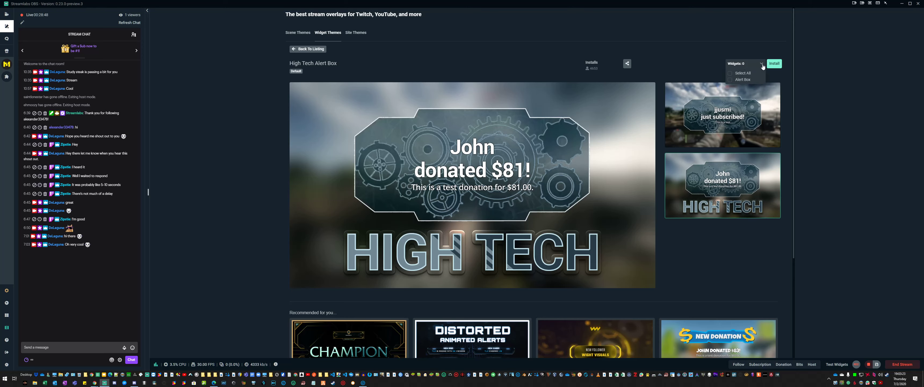
left_click(732, 79)
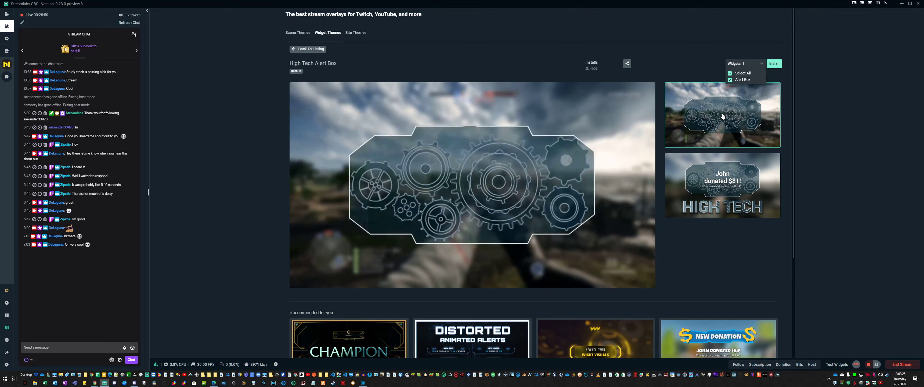
left_click(775, 65)
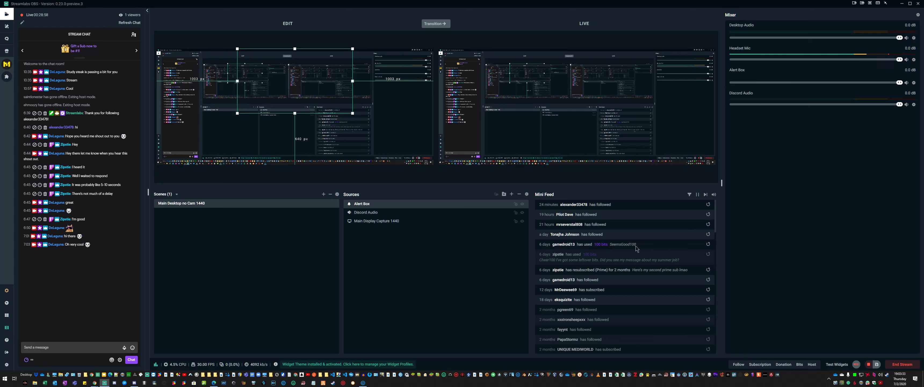
Send a test Follow alert before and after transitioning the edited scene to the live output
left_click(741, 366)
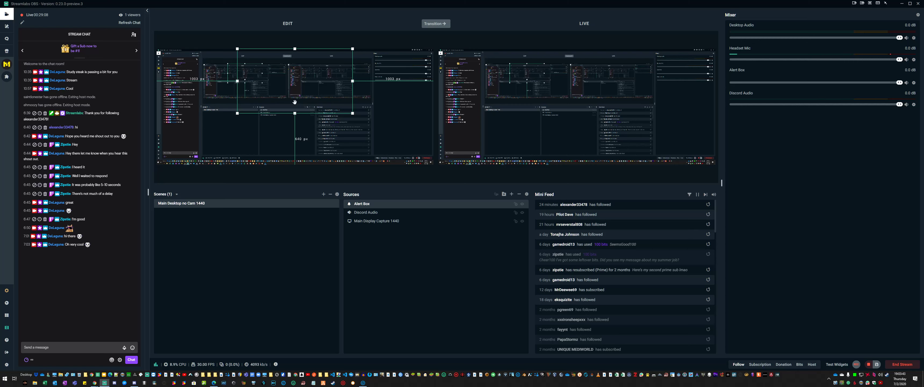
left_click(176, 195)
left_click(176, 194)
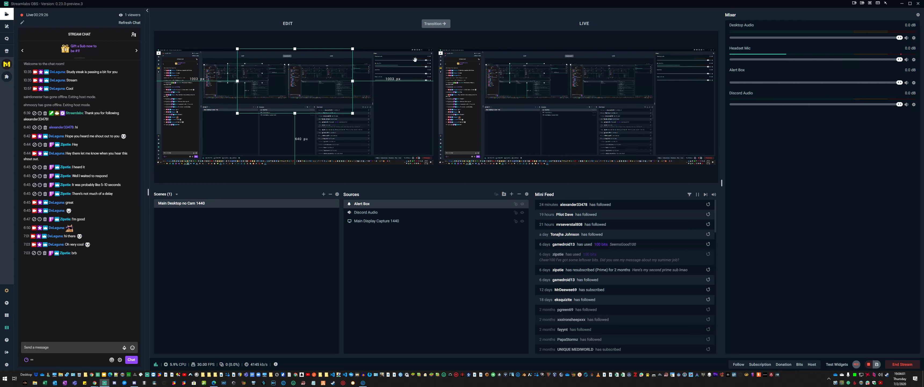
left_click(432, 24)
left_click(735, 366)
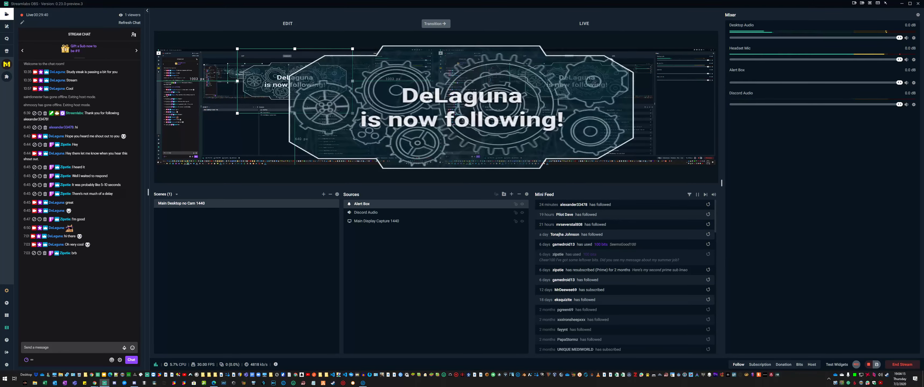
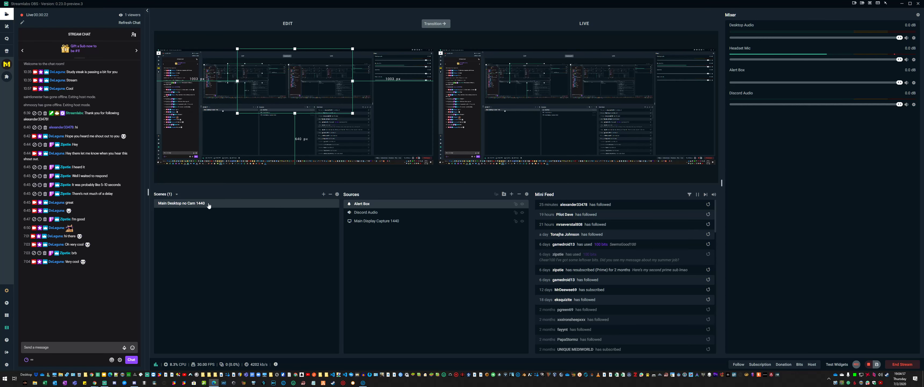
Duplicate the Main Desktop no Cam 1440 scene and name the copy Main Desktop no Cam 1080
right_click(357, 224)
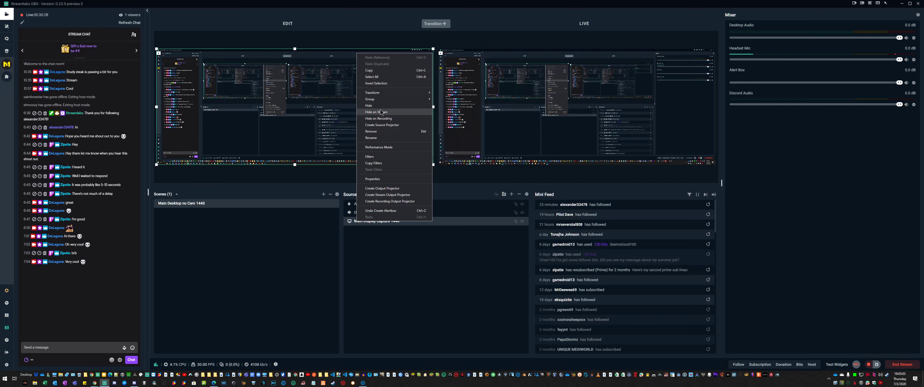
left_click(384, 246)
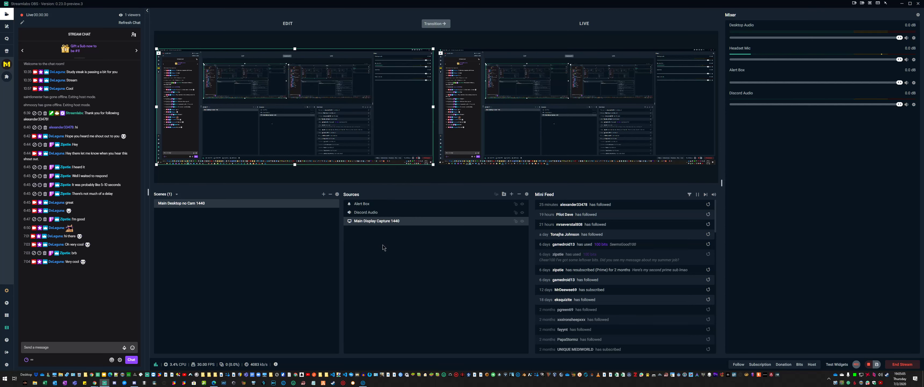
right_click(226, 207)
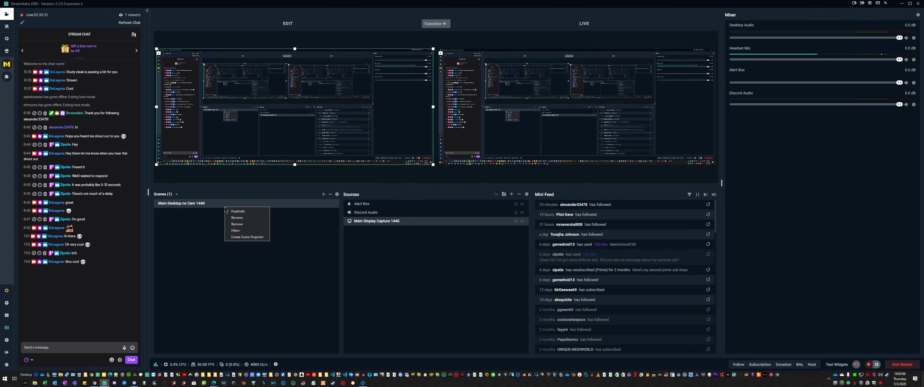
left_click(239, 212)
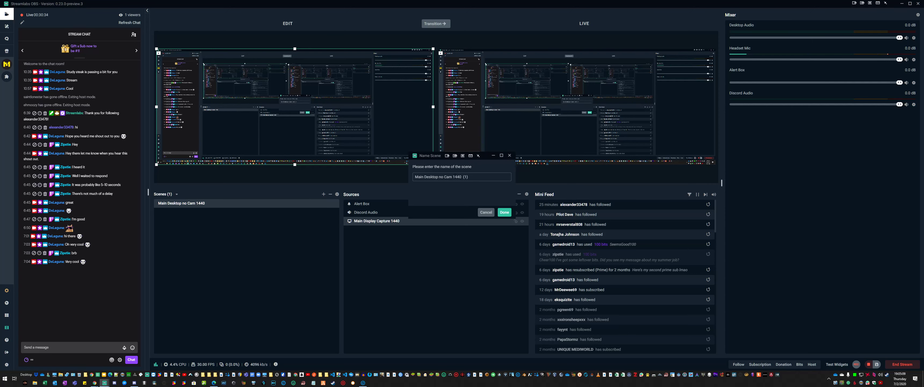
left_click_drag(455, 177, 532, 184)
type("080")
left_click(505, 211)
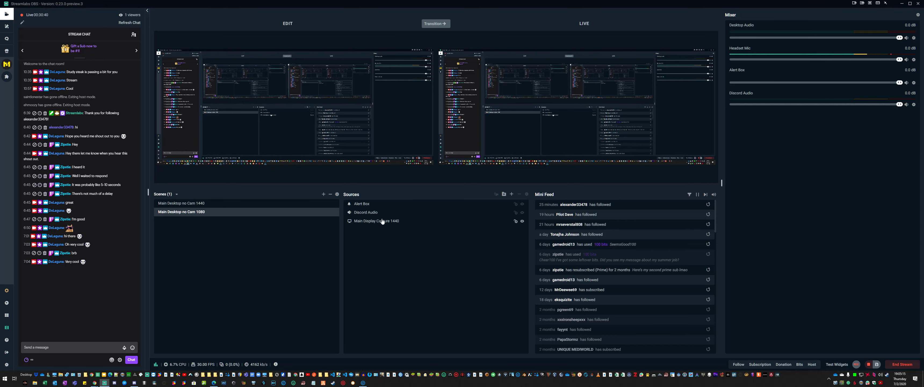
Hide Main Display Capture 1440 in the 1080 scene and add a new Display Capture source named Main Display Capture 1080
left_click(394, 222)
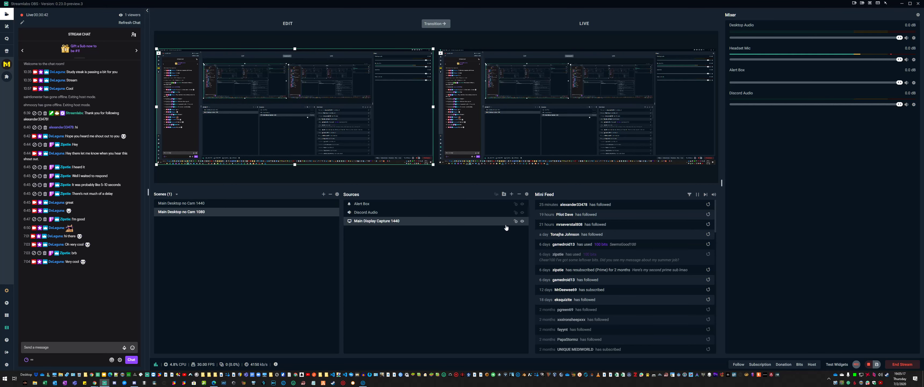
left_click(523, 222)
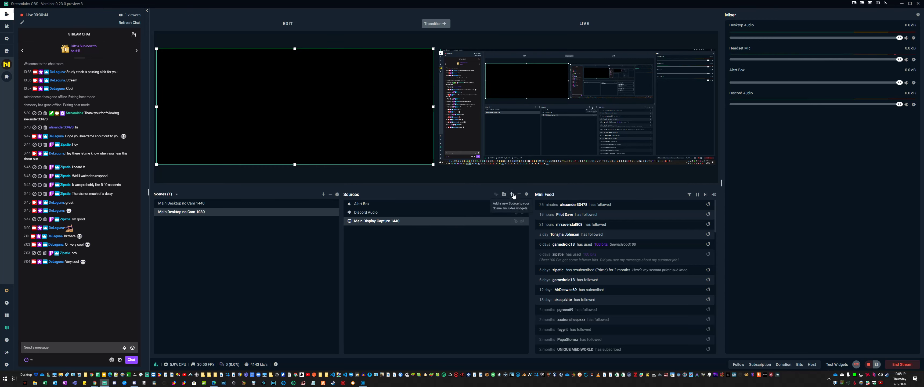
left_click(515, 192)
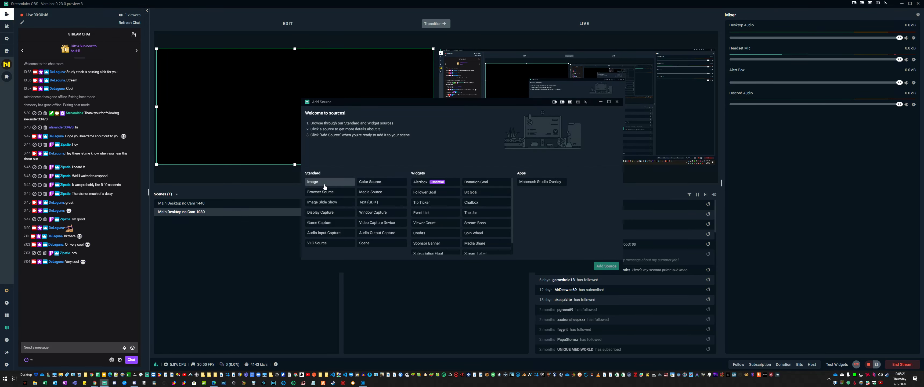
left_click(320, 212)
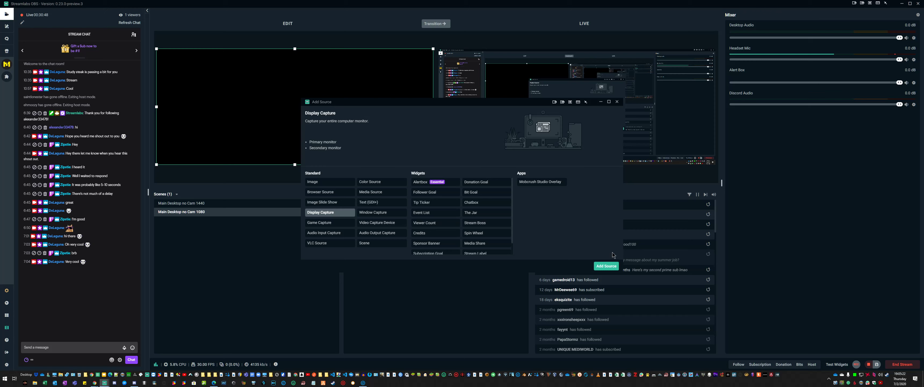
left_click(606, 266)
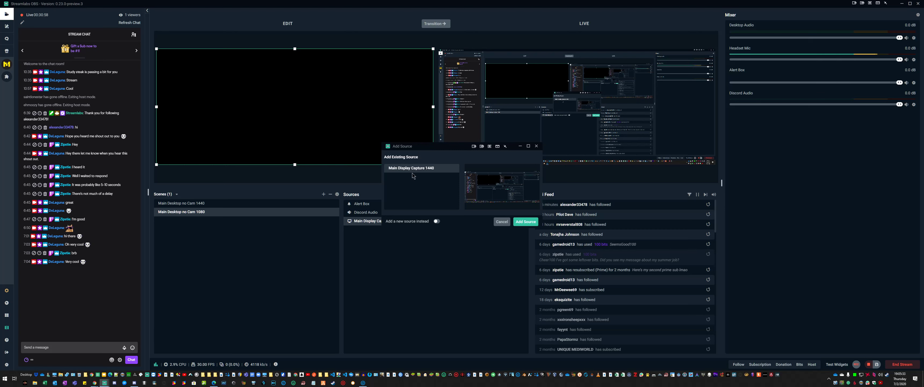
left_click(436, 221)
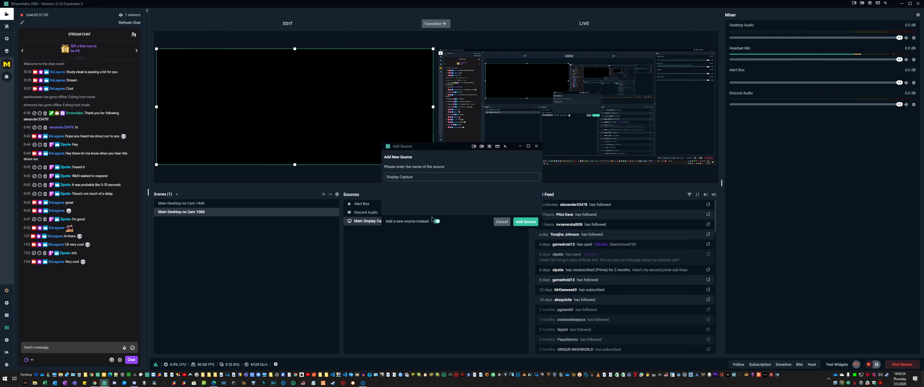
triple_click(423, 177)
type("<aom")
key("BackSpace")
key("BackSpace")
type("Main Display Capture 1080")
left_click(523, 222)
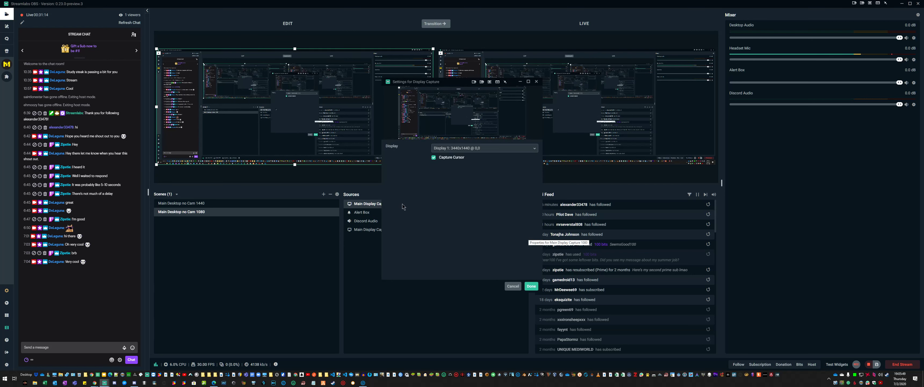
Set the new capture's display to Display 1: 3440x1440 @ 0,0, and try its source order below Discord Audio before returning it above Alert Box
left_click(477, 149)
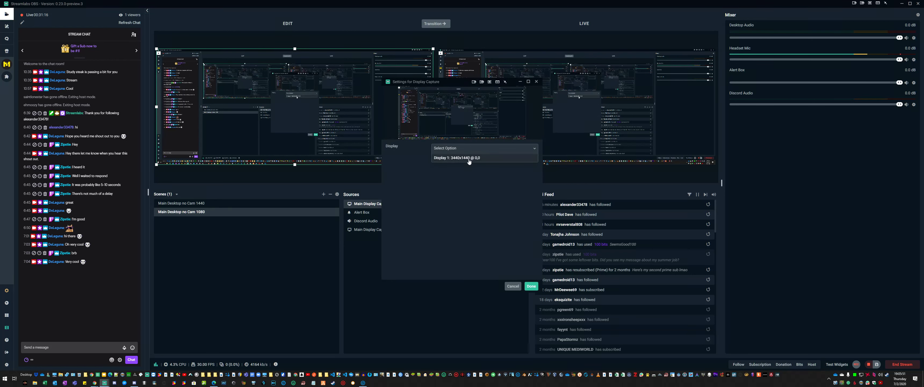
left_click(441, 161)
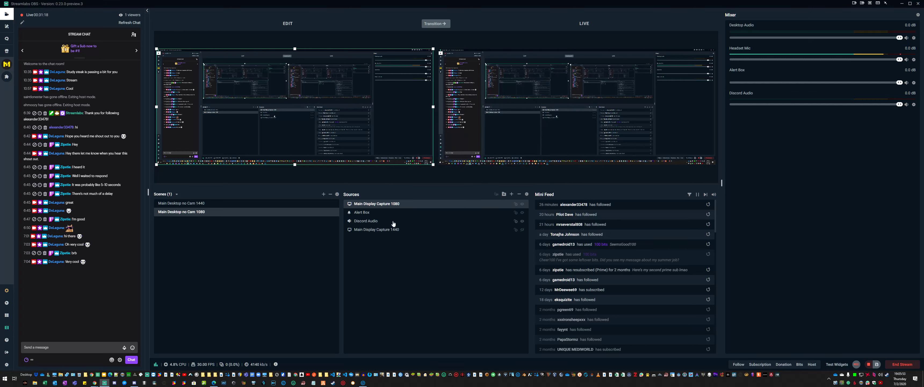
left_click_drag(411, 205, 412, 229)
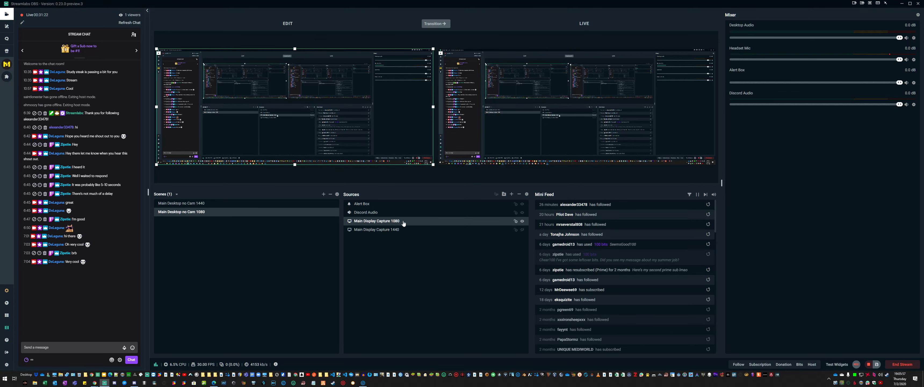
left_click_drag(402, 223, 400, 205)
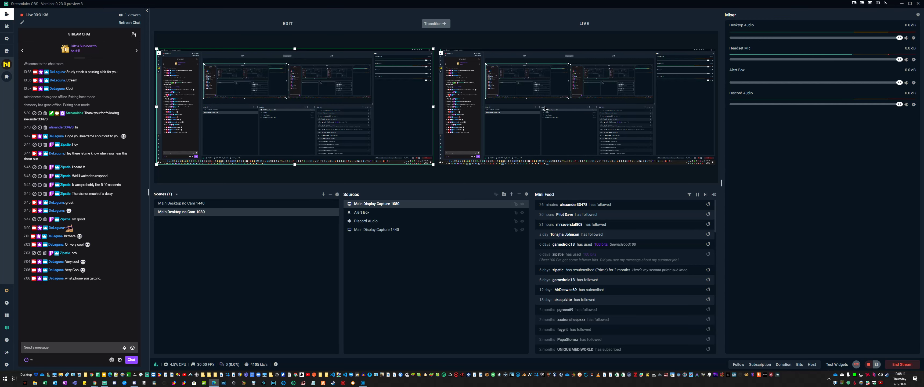
Add an empty scene named Web Cam and switch back to the Main Desktop no Cam 1080 scene
left_click(279, 203)
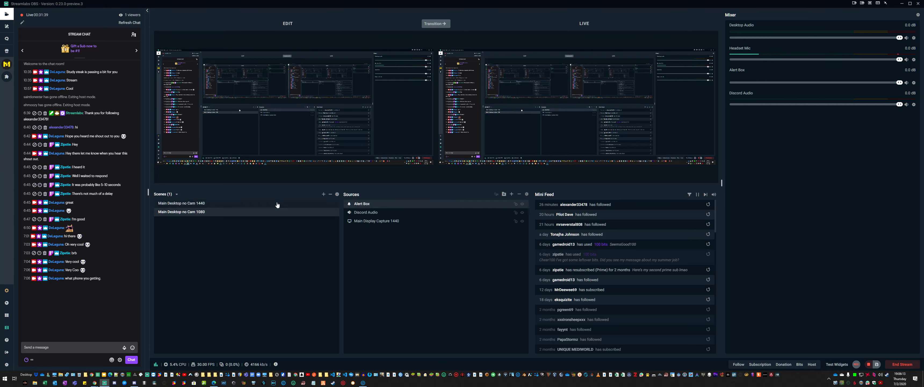
left_click(324, 194)
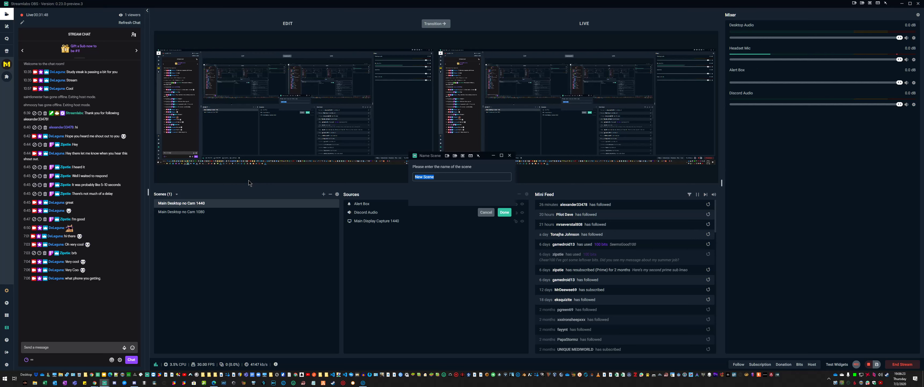
type("Web Com")
left_click(504, 213)
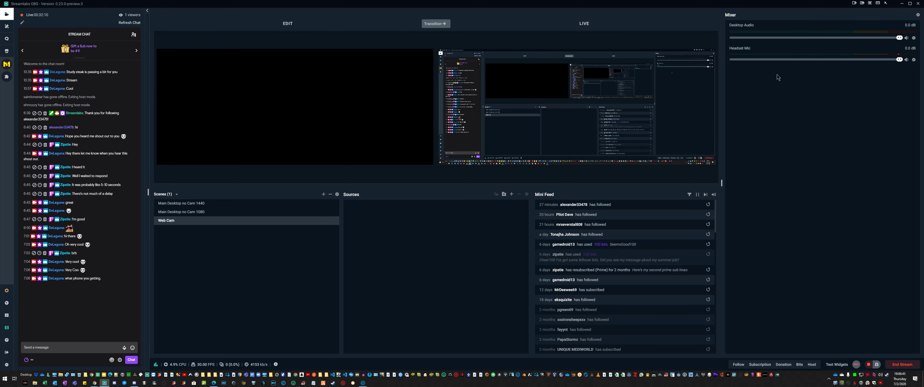
left_click(240, 212)
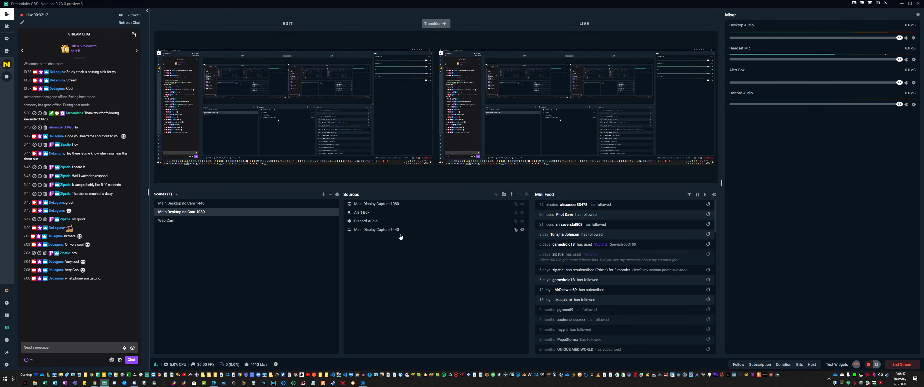
Copy the Discord Audio source from the Main Desktop no Cam 1080 scene into the Web Cam scene
left_click(373, 222)
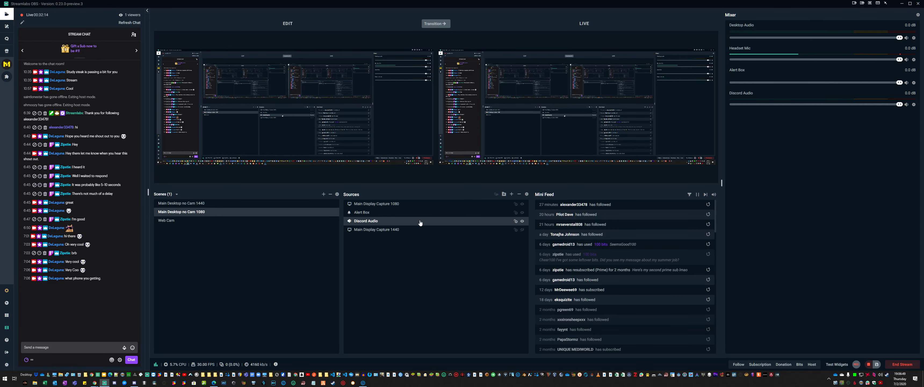
left_click(182, 222)
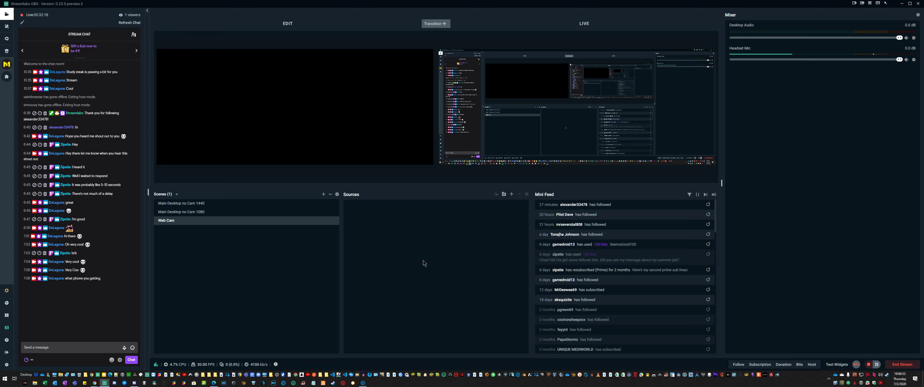
key("ctrl+v")
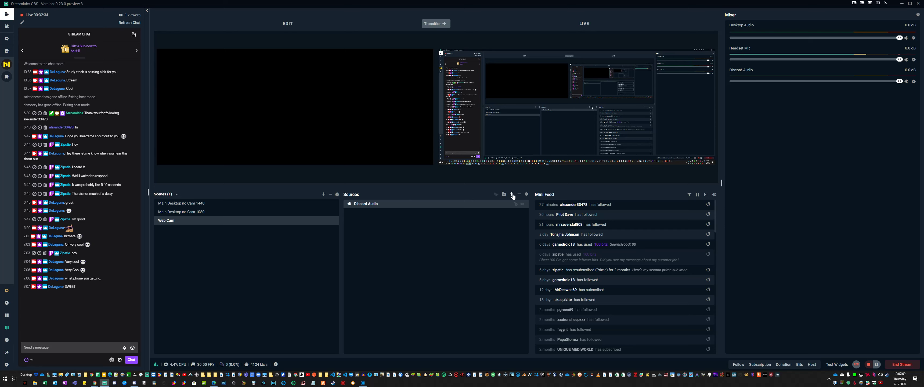
Add a Video Capture Device source named Webcam to the Web Cam scene and open its list of capture devices
left_click(512, 194)
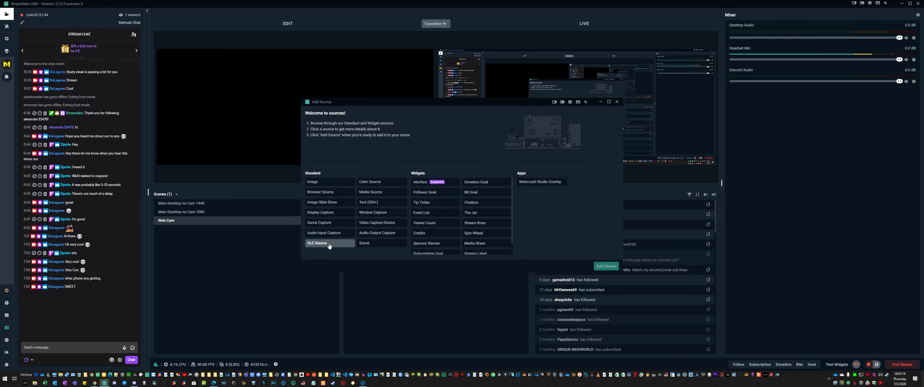
left_click(380, 223)
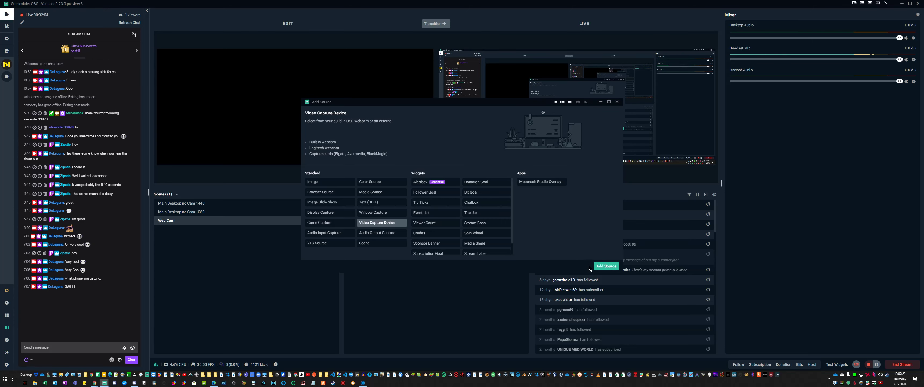
left_click(601, 267)
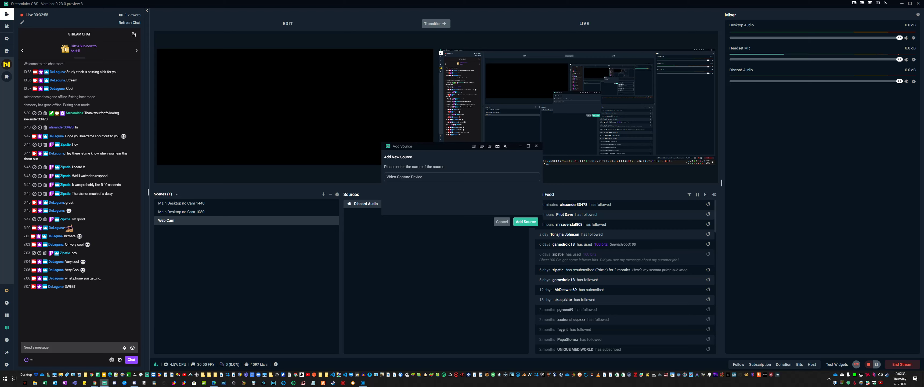
left_click_drag(442, 178, 337, 178)
type("WEB")
key("BackSpace")
type("ebcam")
left_click(526, 222)
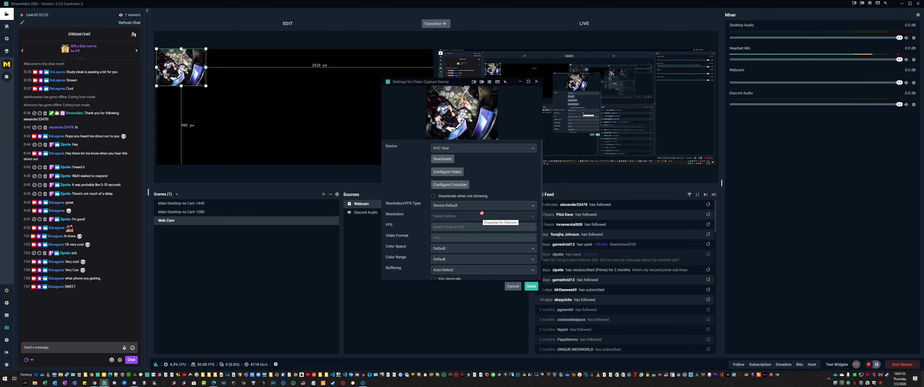
left_click(474, 148)
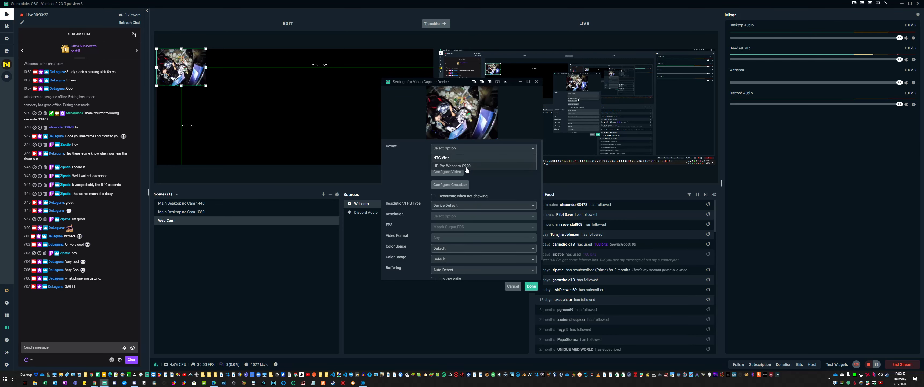
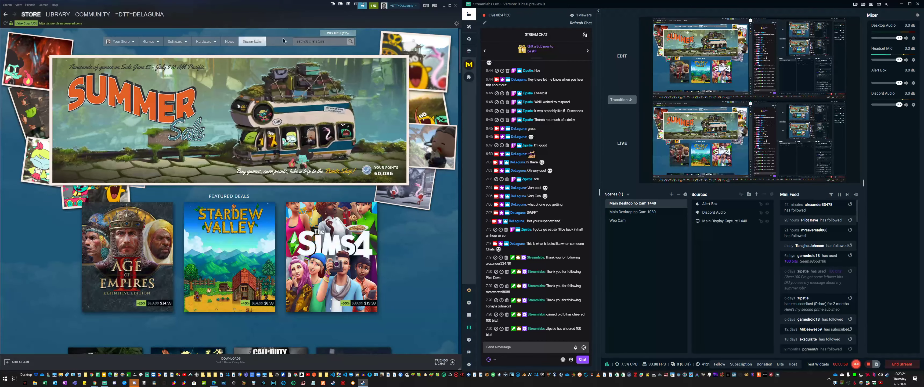
In Steam, search the store for "need for", open the Need for Speed Heat page, and highlight its release date
left_click(313, 42)
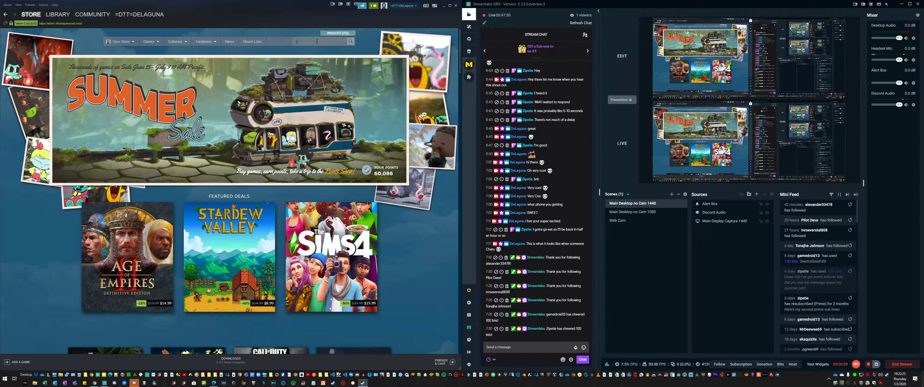
type("need for")
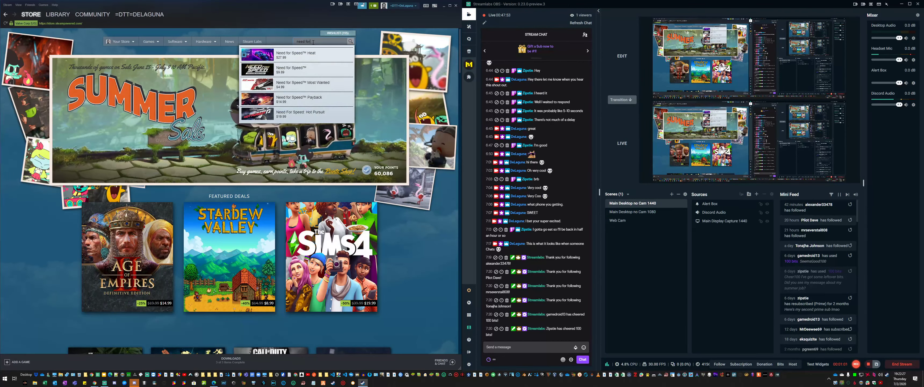
left_click(296, 55)
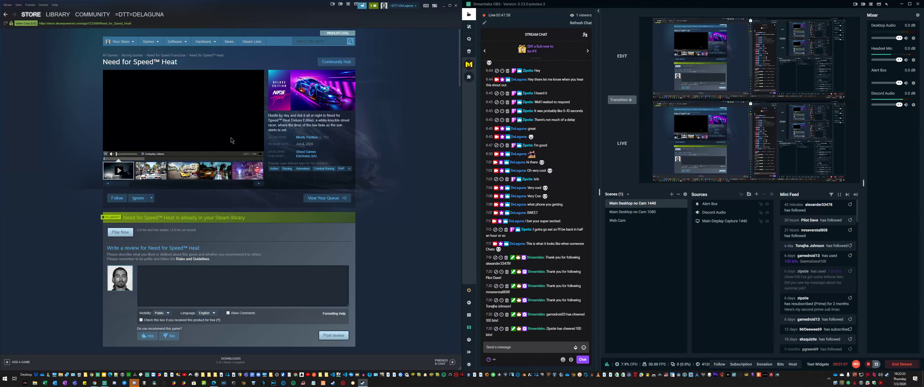
left_click_drag(314, 145, 296, 145)
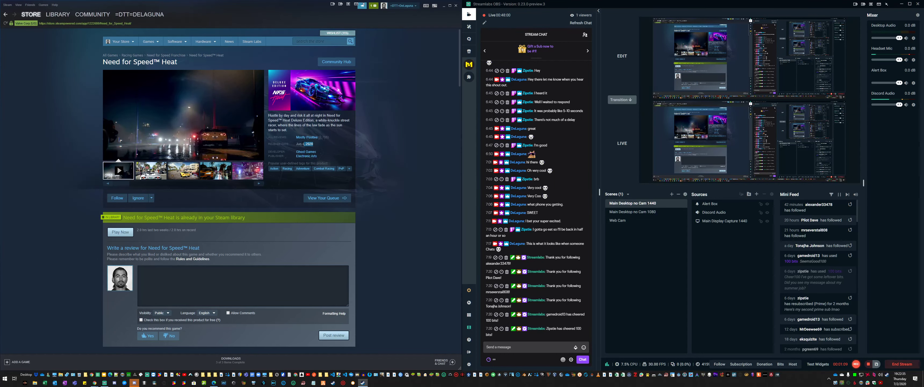
mouse_move(119, 158)
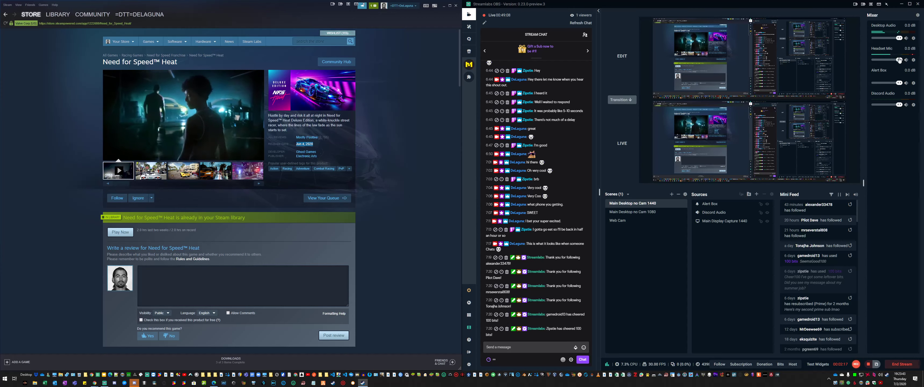
Lower the Headset Mic volume to -5.8 dB, and view the Need for Speed Heat trailer full screen and its street screenshot
left_click_drag(899, 59, 895, 60)
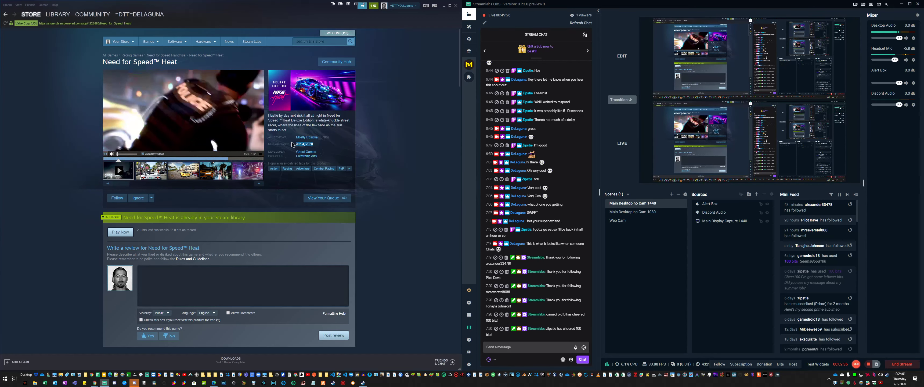
left_click(261, 154)
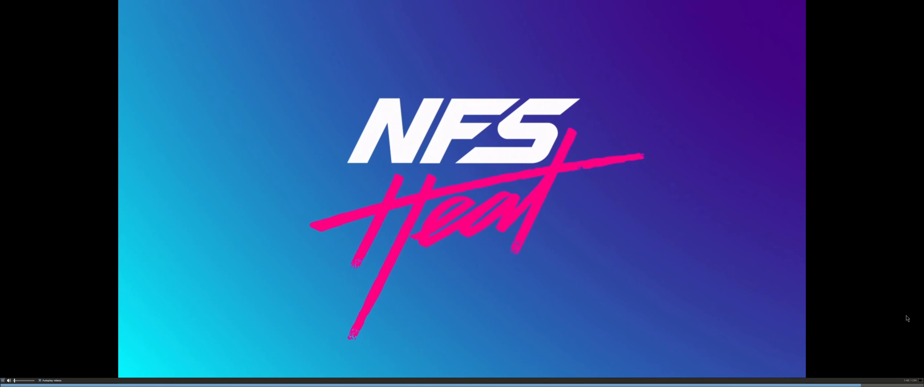
key("Escape")
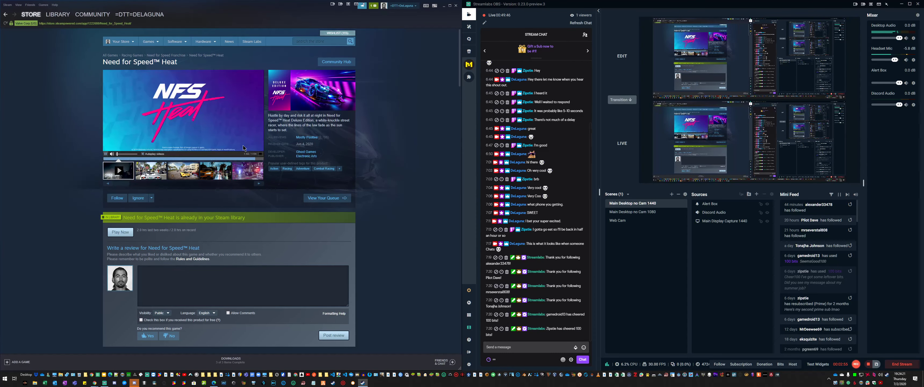
right_click(232, 128)
left_click(151, 171)
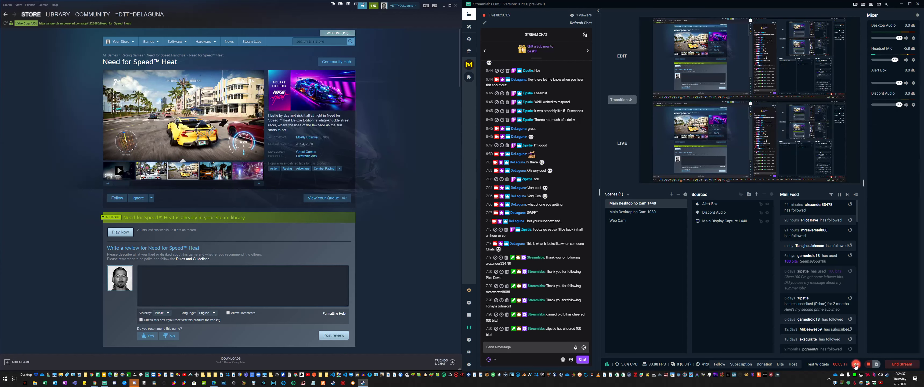
Stop the recording in Streamlabs OBS while keeping the stream live, and launch CyberLink PowerDirector
left_click(856, 364)
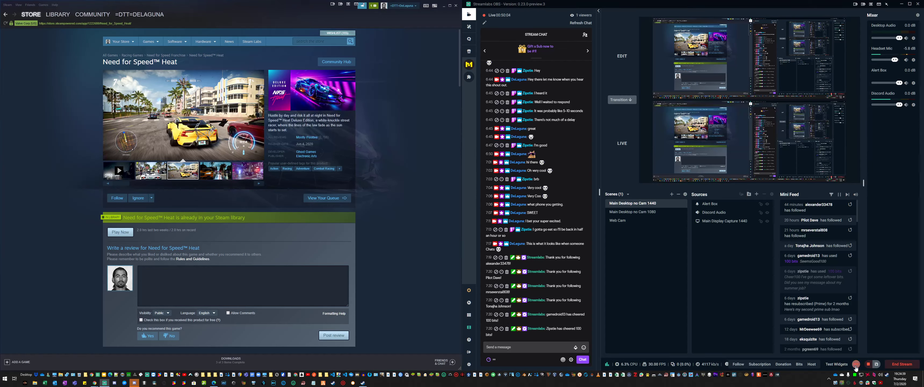
left_click(4, 378)
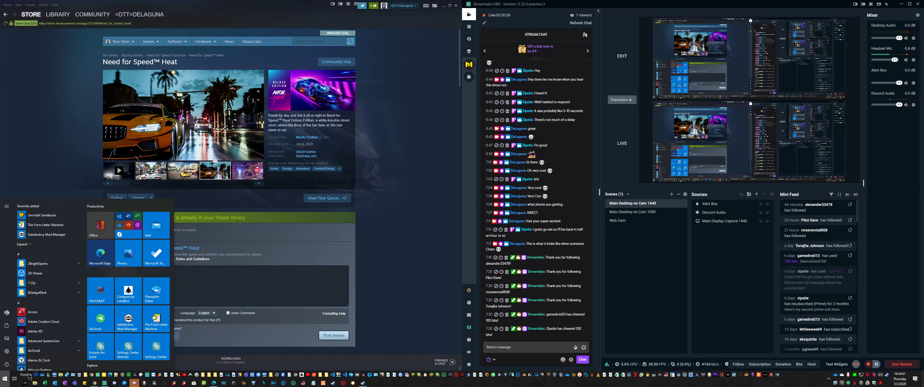
left_click(112, 284)
key("super")
type("c")
key("Return")
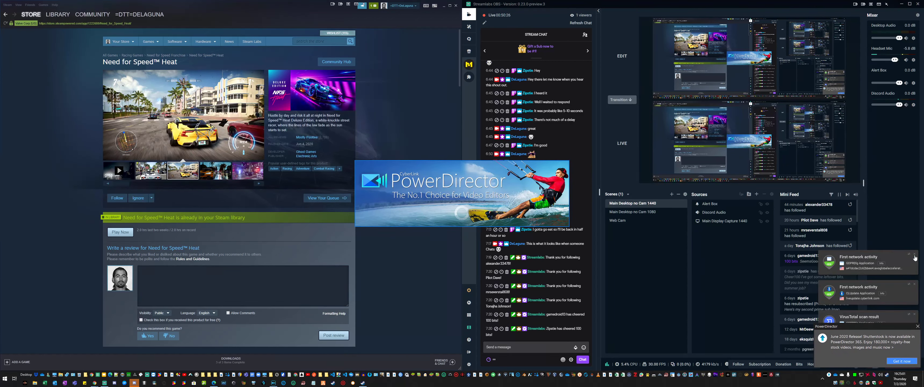
Dismiss the network activity, VirusTotal scan and PowerDirector promotional notifications
left_click(914, 257)
left_click(915, 285)
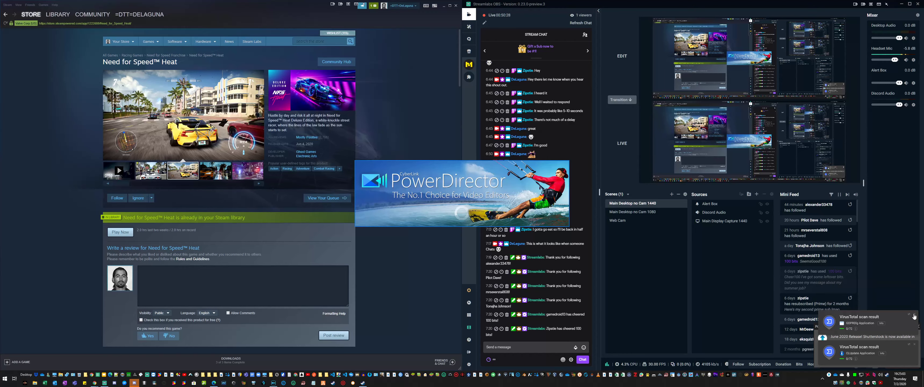
left_click(914, 315)
left_click(914, 344)
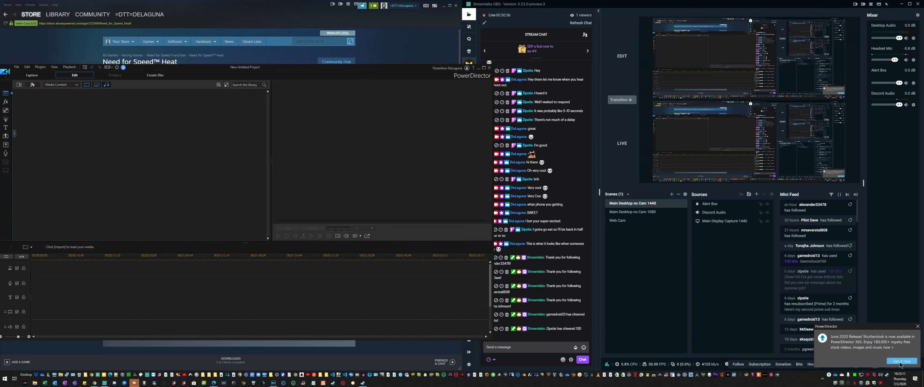
left_click(917, 328)
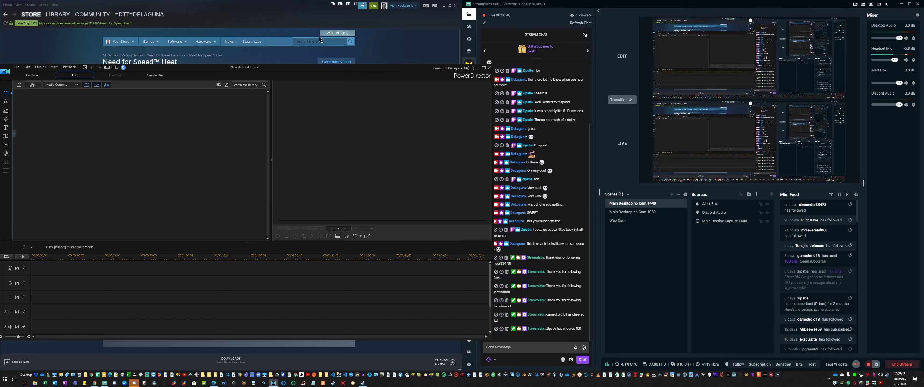
Clear Streamlabs OBS out of the way by minimizing it, and maximize the PowerDirector window
left_click_drag(442, 73, 615, 53)
left_click(902, 4)
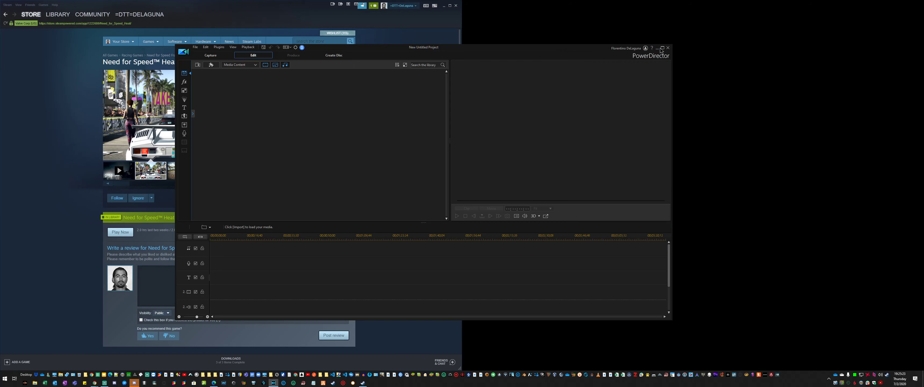
left_click(663, 48)
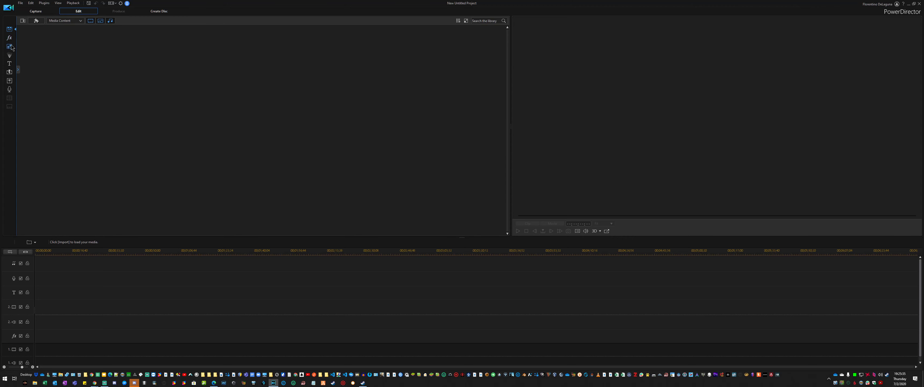
Start importing media files into the new project and browse to the SLOBS - Recordings folder on the N: drive
left_click(22, 20)
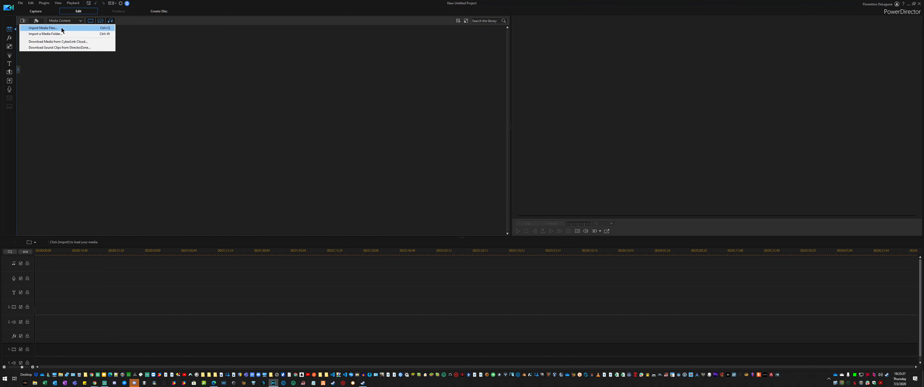
left_click_drag(414, 42, 417, 45)
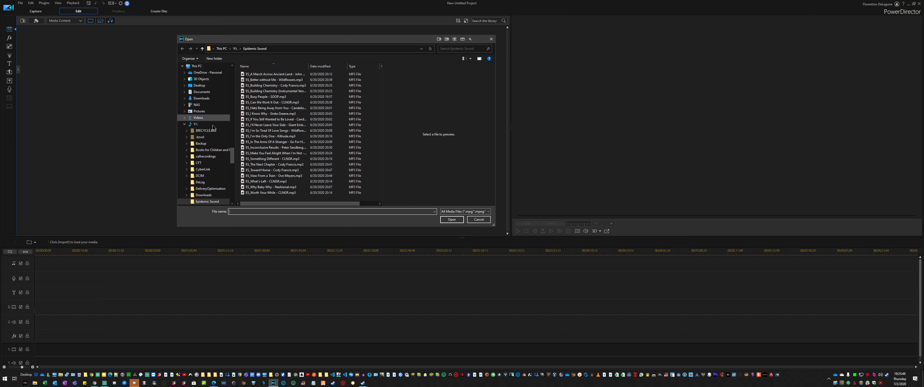
left_click(185, 124)
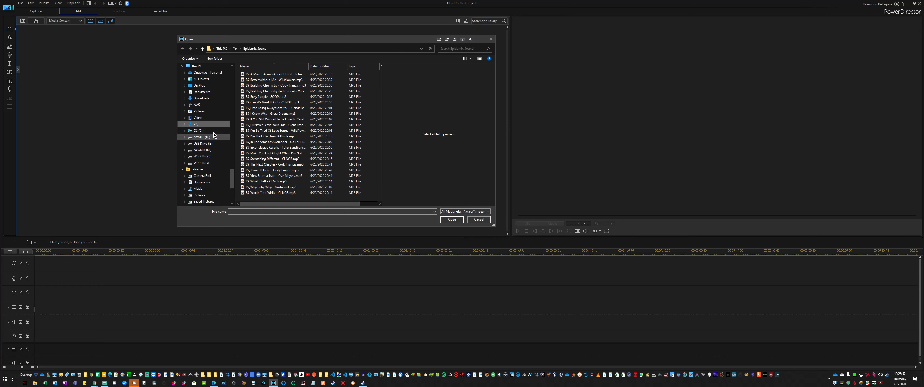
left_click(202, 150)
double_click(265, 140)
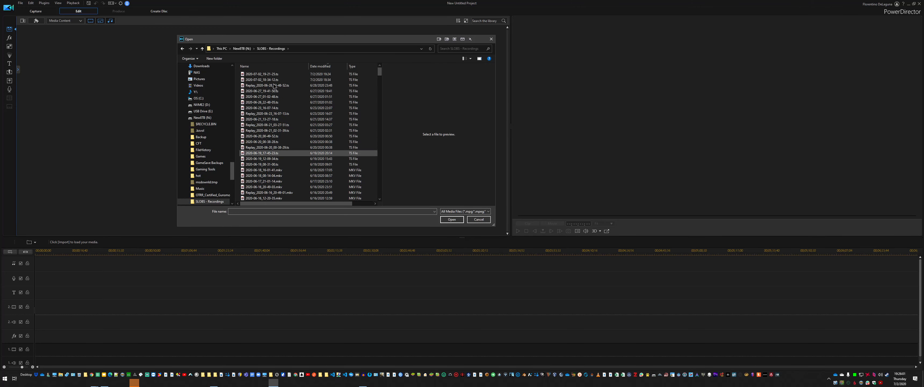
Import the recordings 2020-07-02_19-21-25.ts and 2020-07-02_18-34-12.ts into the media library
left_click(262, 73)
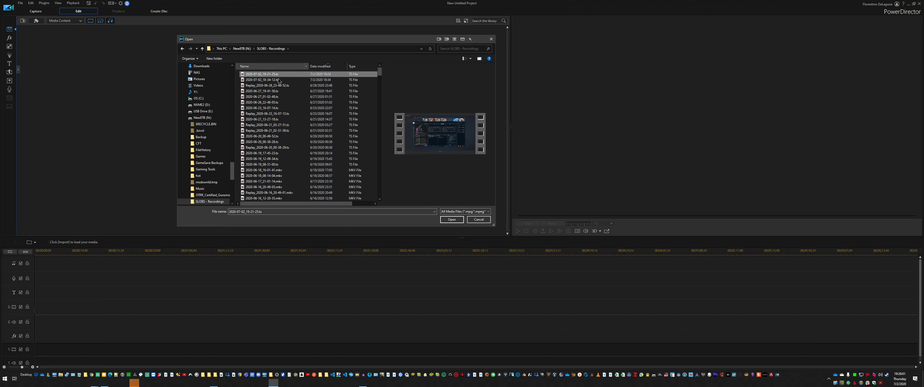
left_click(261, 80)
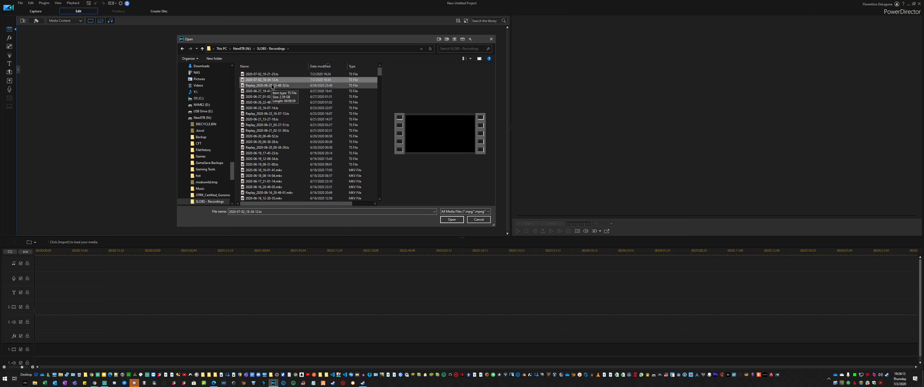
left_click(281, 74, "ctrl")
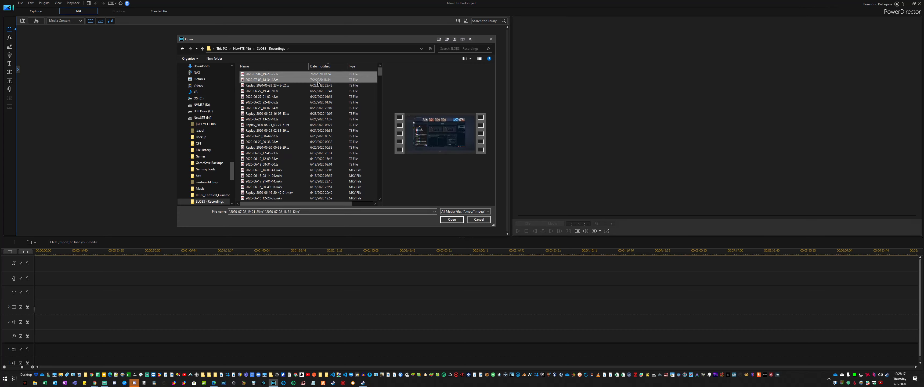
left_click(452, 220)
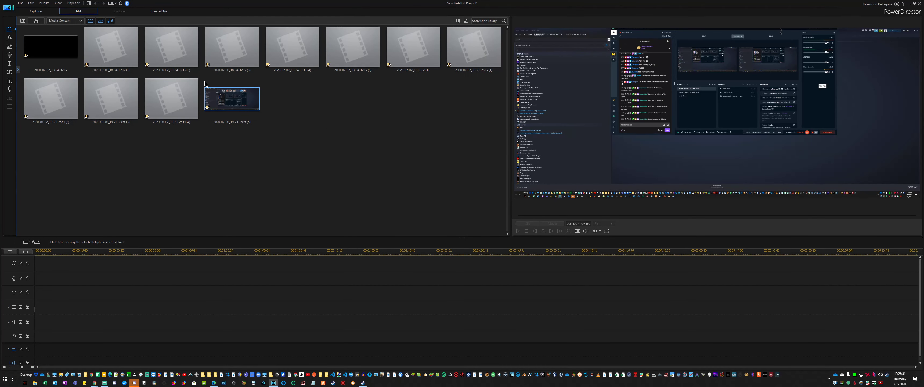
Save the project as Test Stream SLOBS SETUP in the PowerDirector 18.0 documents folder
key("ctrl+s")
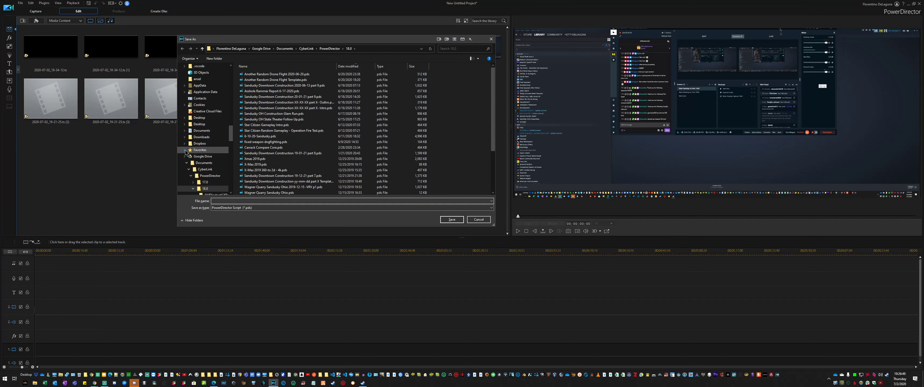
type("Test Stream SL")
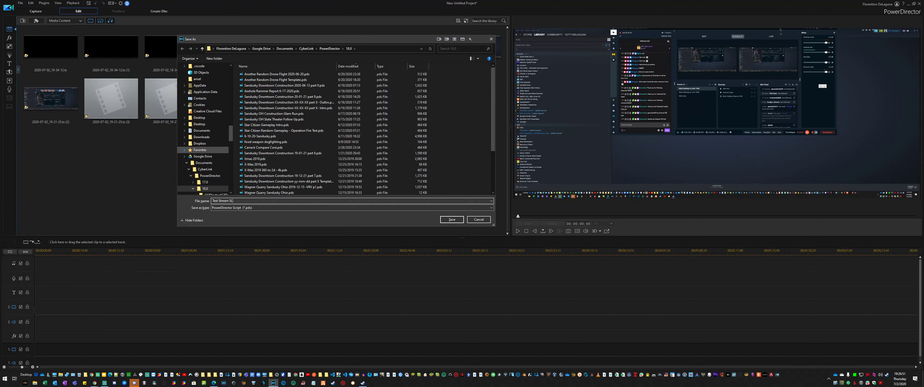
type("OL")
type("S")
key("Return")
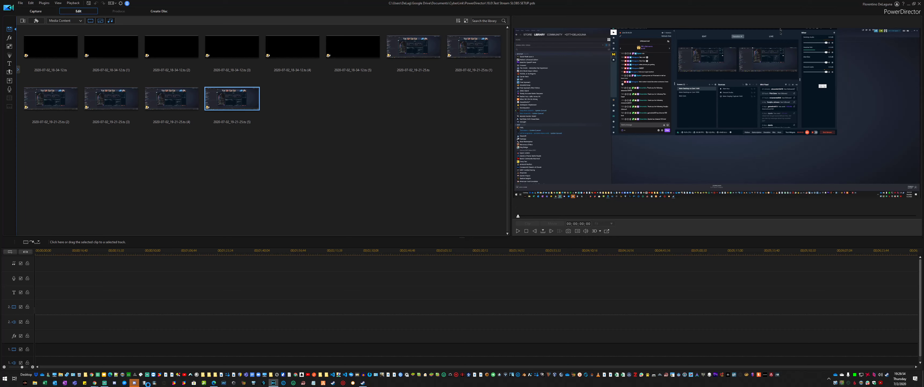
Switch the media library from thumbnails to a detailed list view
left_click(135, 383)
left_click(459, 21)
left_click(472, 67)
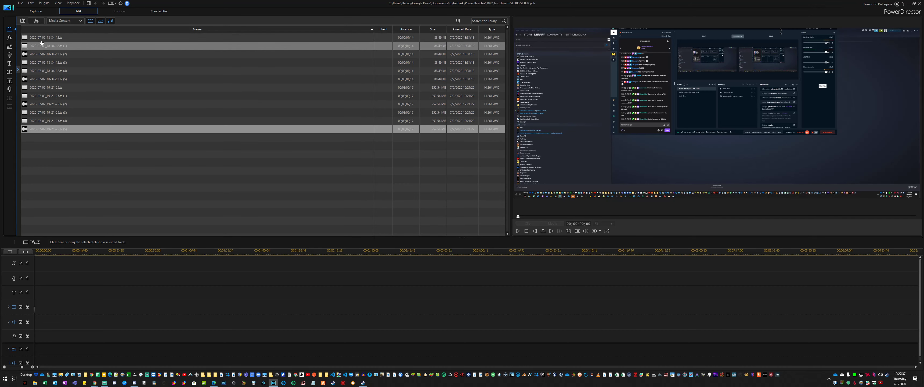
Place recordings 2020-07-02_18-34-12.ts and 2020-07-02_19-21-25.ts back to back on video track 2, and scrub through the footage
left_click_drag(45, 40, 37, 306)
left_click(59, 88)
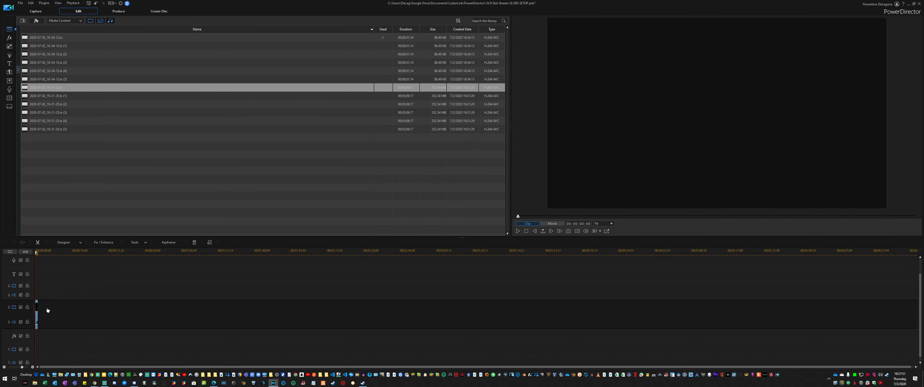
left_click(43, 307)
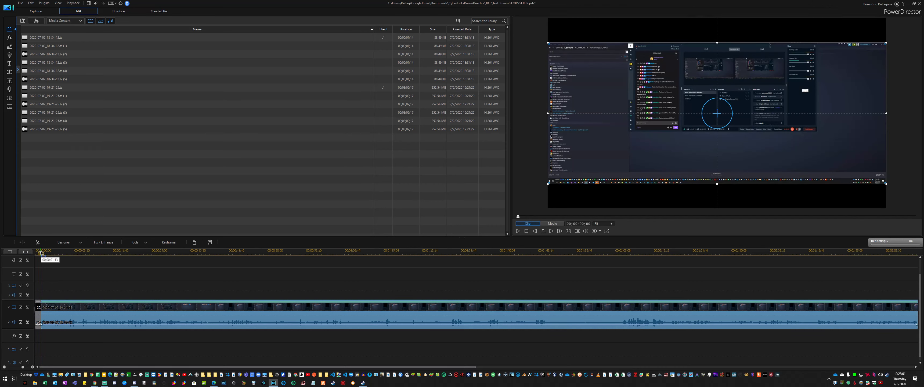
left_click_drag(41, 252, 85, 254)
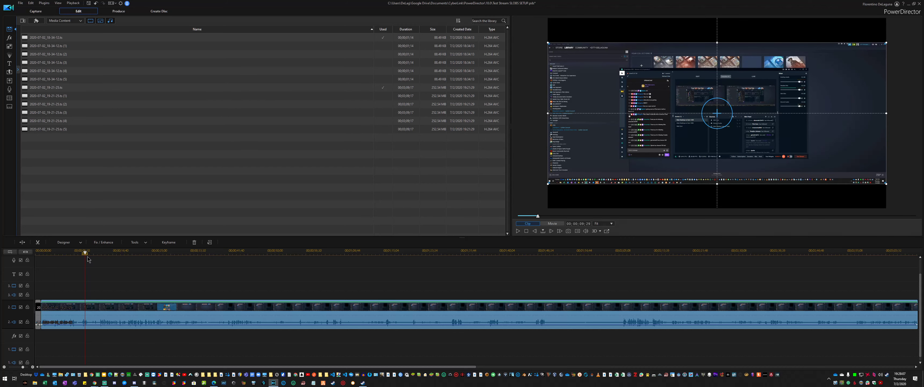
left_click_drag(86, 253, 208, 253)
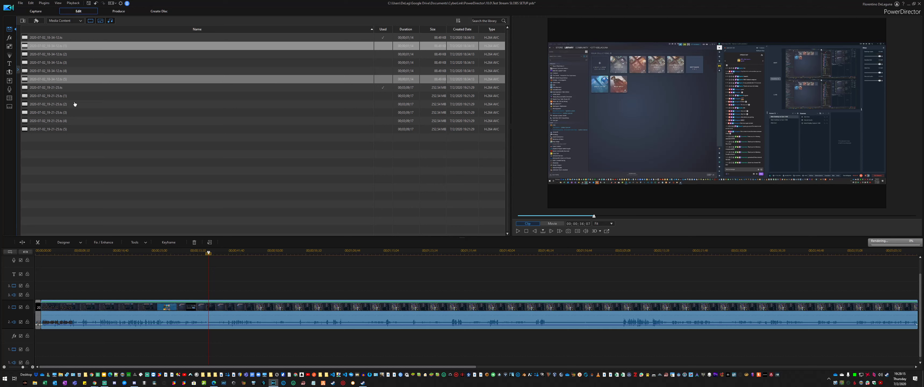
Remove the numbered duplicates (1) to (5) of 2020-07-02_18-34-12.ts from the media library
left_click(81, 48)
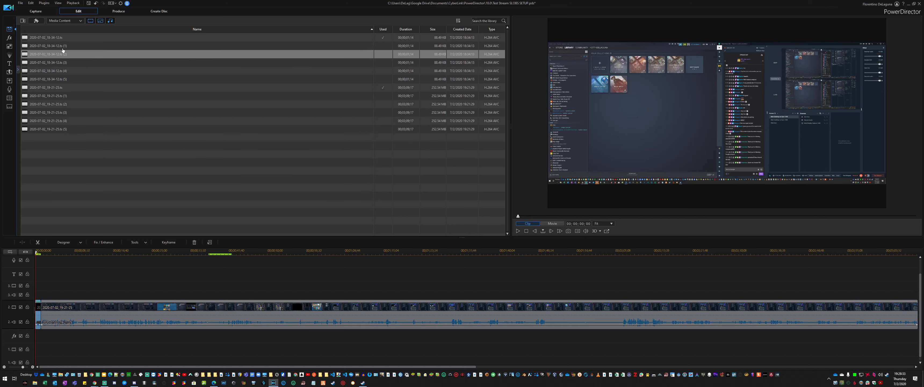
left_click(74, 46)
left_click(75, 79, "ctrl")
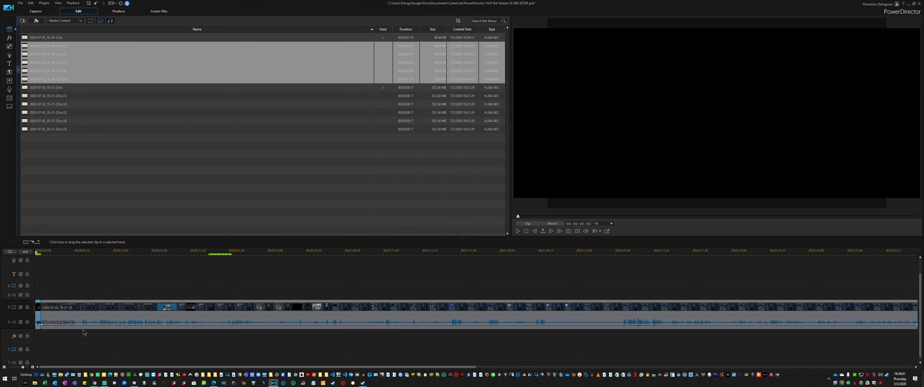
right_click(141, 57)
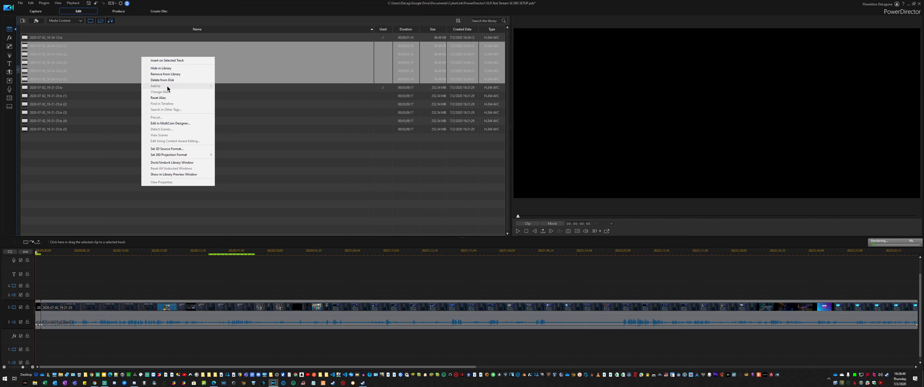
left_click(172, 75)
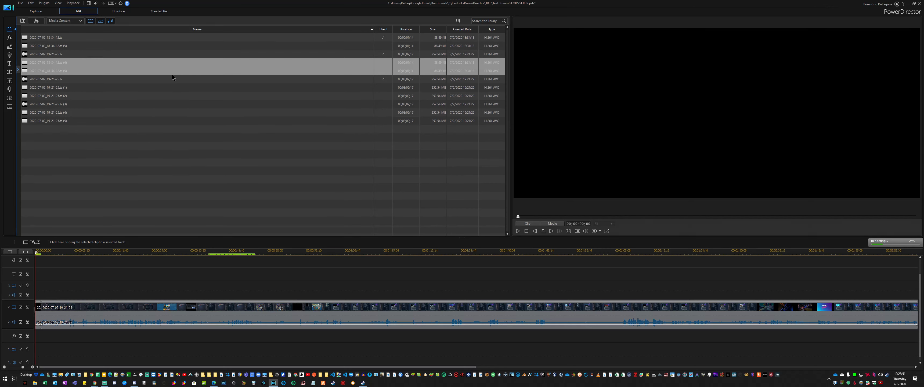
left_click(86, 56)
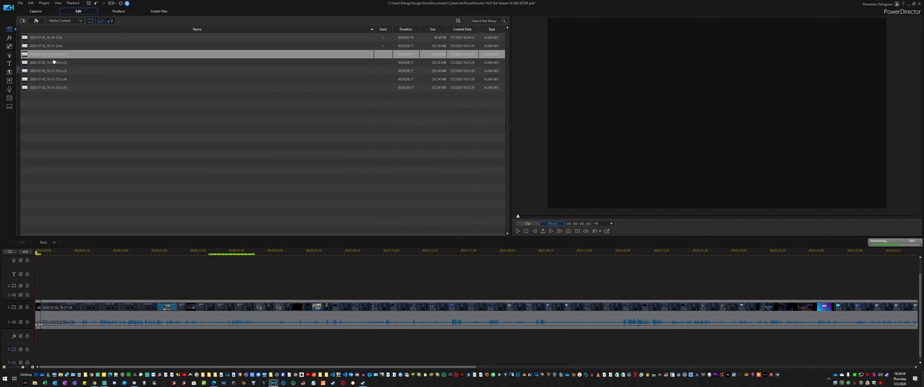
left_click(46, 88, "shift")
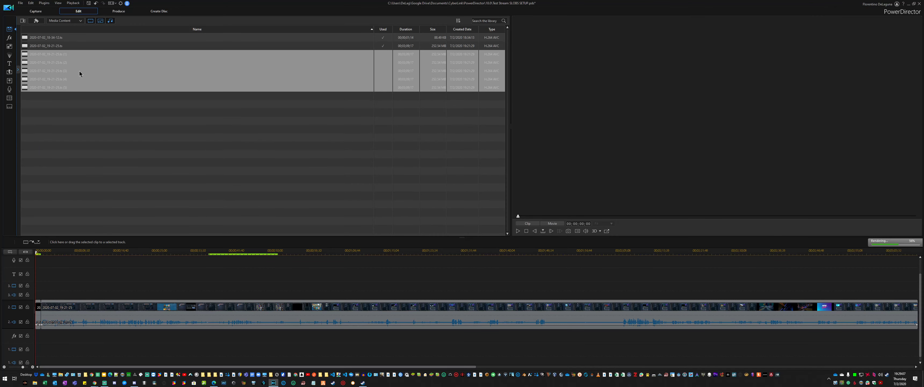
right_click(80, 71)
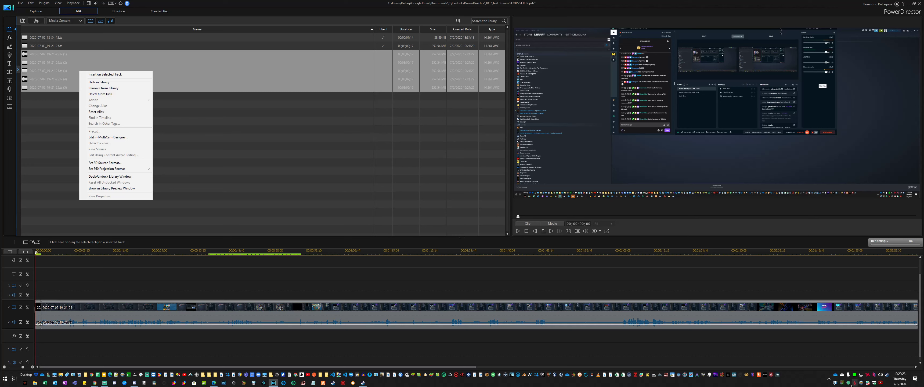
left_click(829, 380)
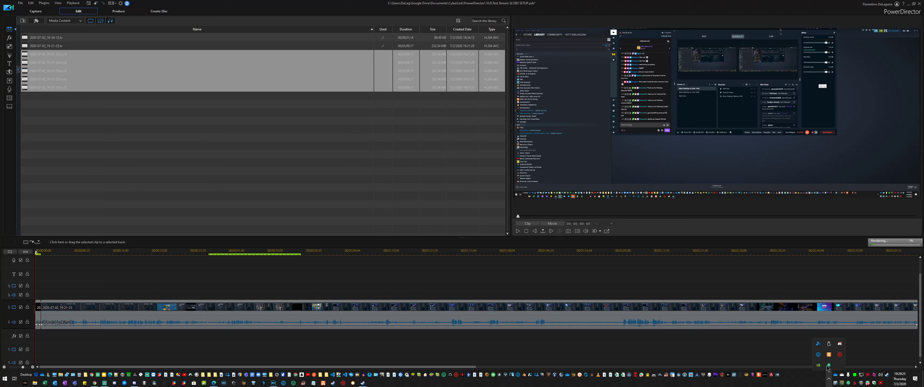
left_click(178, 141)
left_click(161, 253)
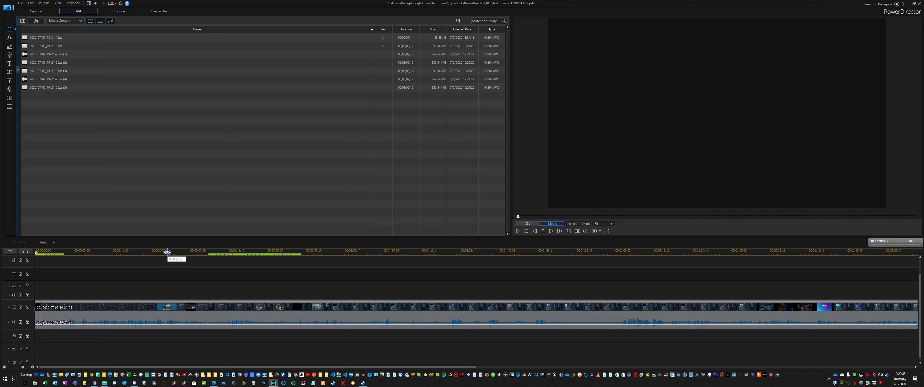
Remove the numbered duplicates (1) to (5) of 2020-07-02_19-21-25.ts from the media library, keeping the files on disk
left_click(89, 54)
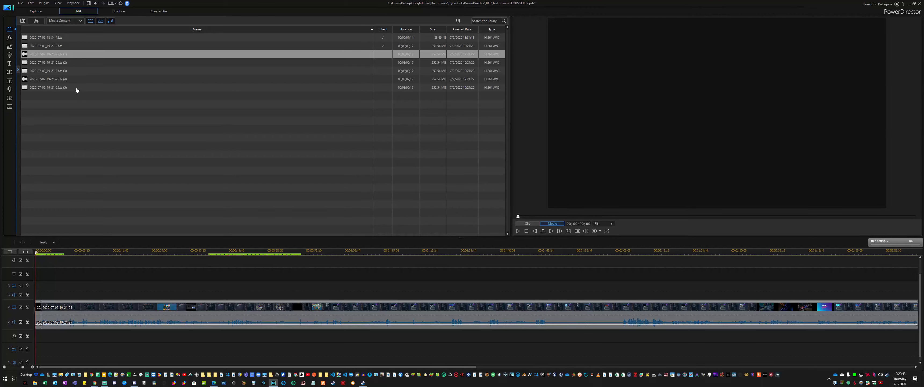
left_click(77, 88, "shift")
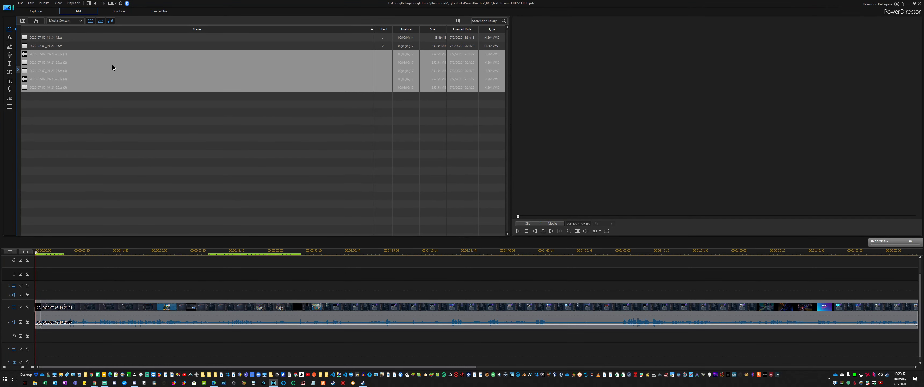
right_click(93, 70)
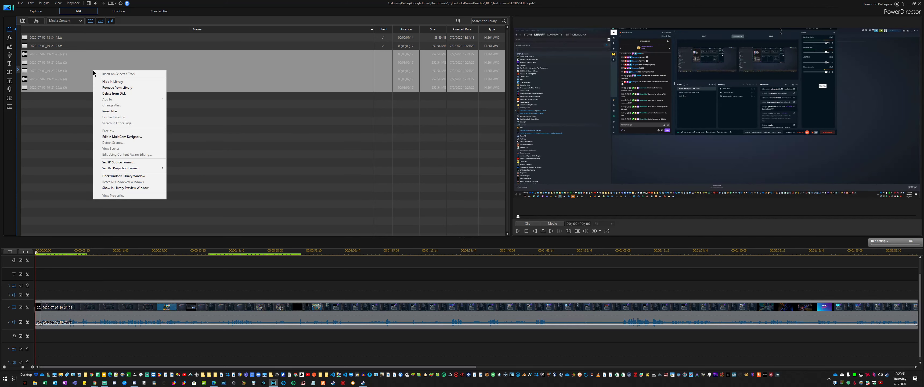
left_click(117, 88)
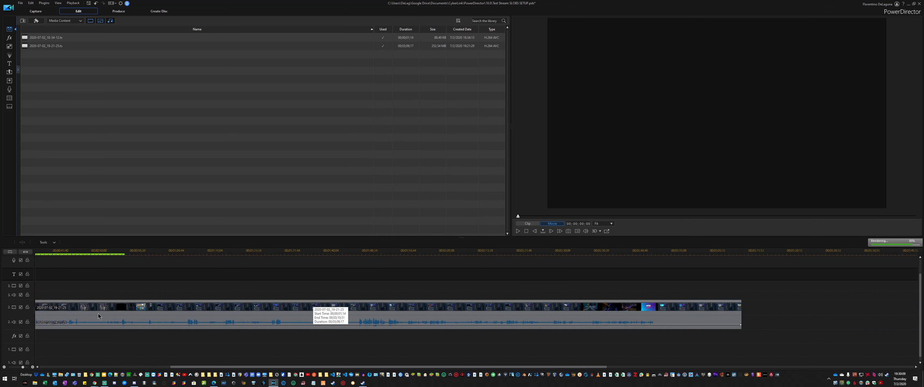
Play the 2020-07-02_19-21-25 timeline clip's sound in the Audio Editor to check it, and close the editor
left_click(82, 318)
right_click(80, 315)
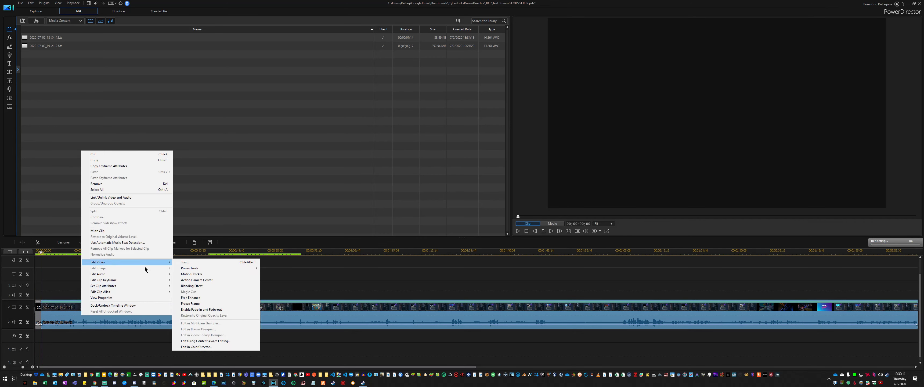
mouse_move(144, 274)
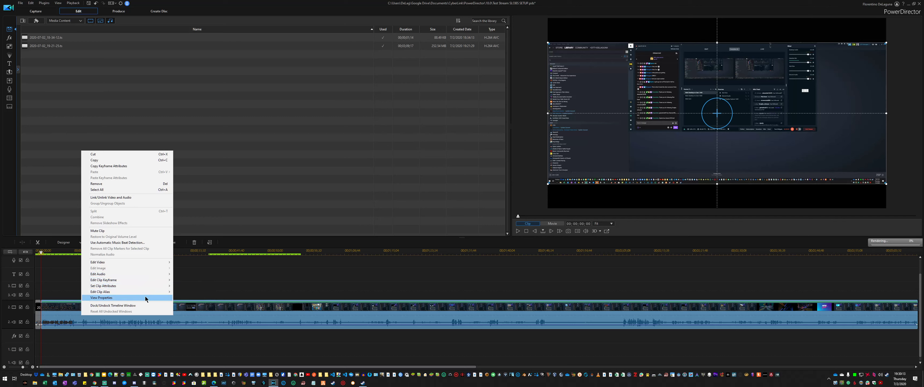
mouse_move(148, 263)
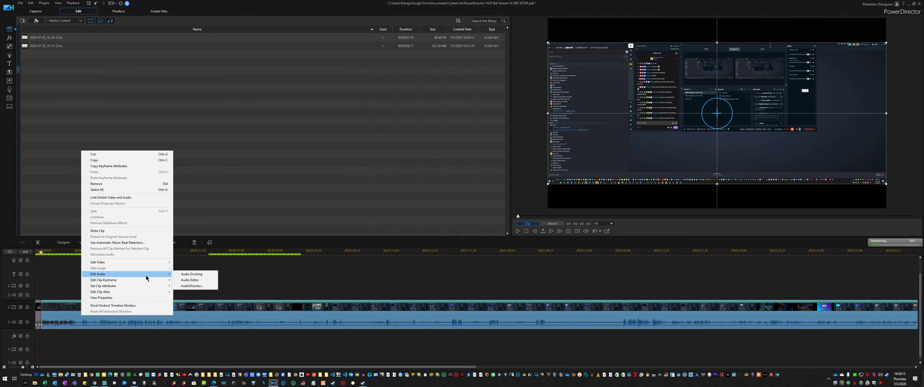
left_click(199, 280)
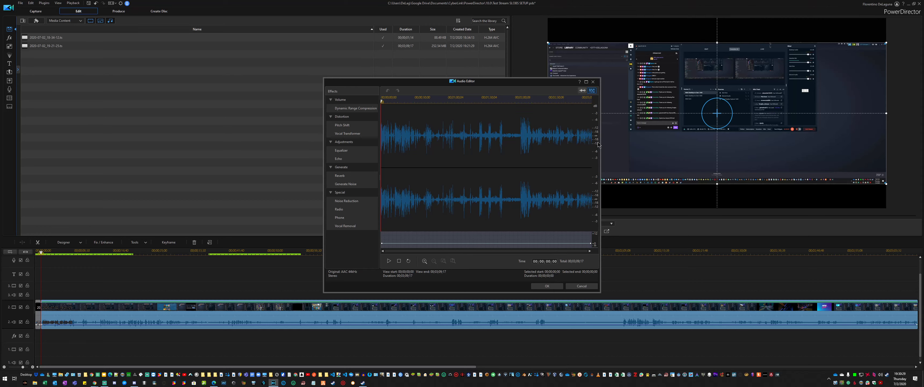
left_click(388, 262)
left_click(558, 286)
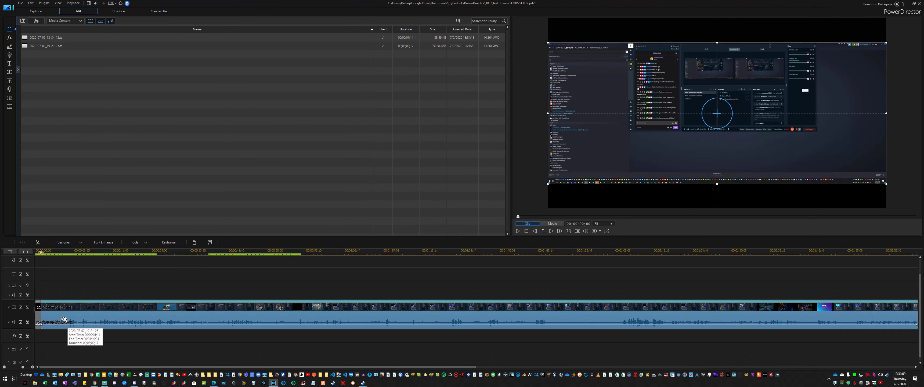
right_click(66, 310)
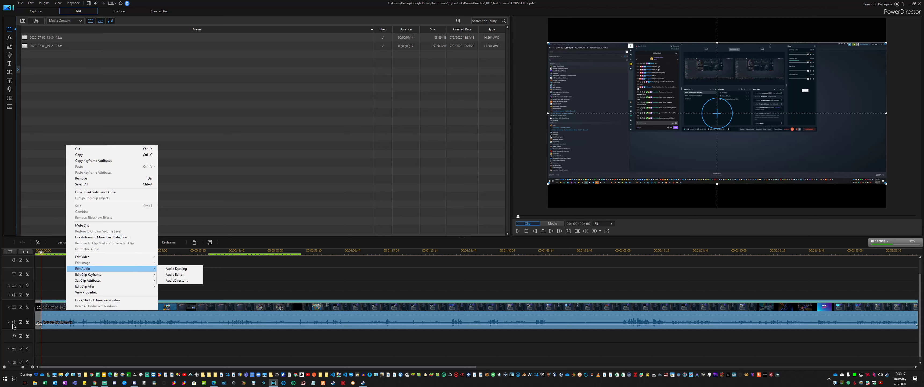
left_click(219, 318)
left_click(136, 242)
left_click(136, 215)
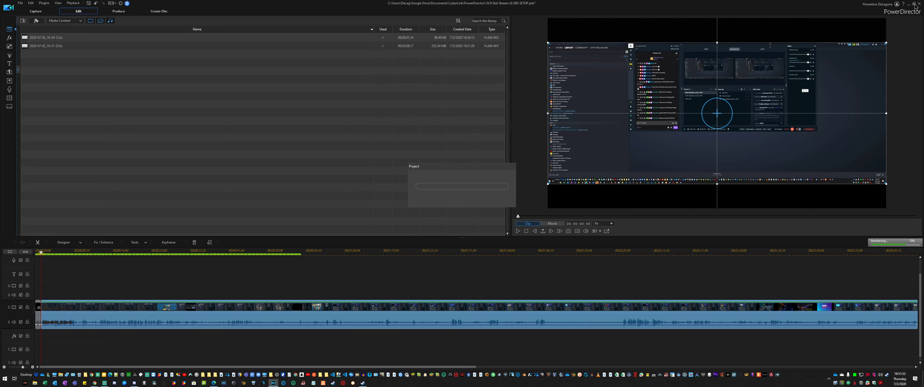
Switch to Streamlabs OBS and move its window onto the main screen, maximized
key("alt+Tab")
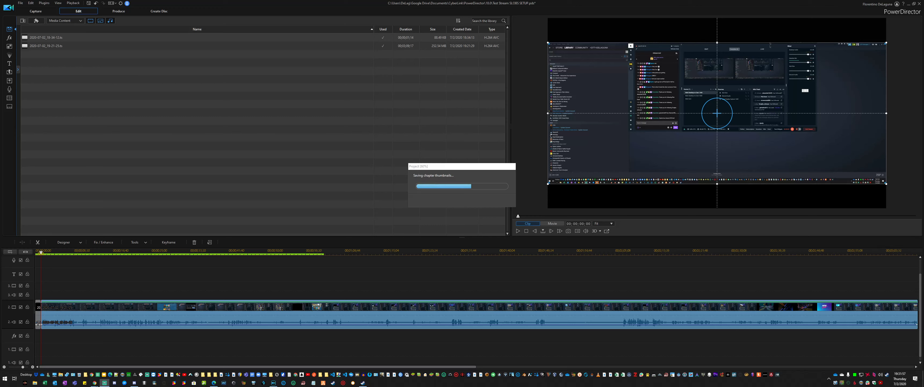
left_click_drag(641, 0, 618, 84)
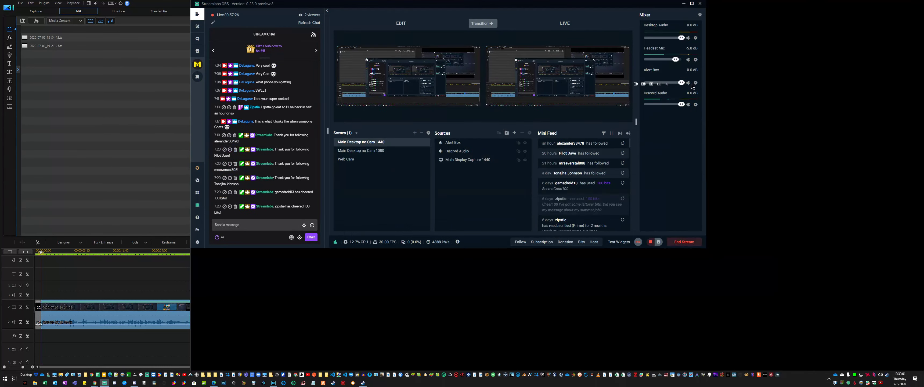
left_click(690, 84)
left_click_drag(547, 4, 359, 30)
left_click(655, 31)
left_click_drag(618, 4, 357, 16)
left_click(563, 15)
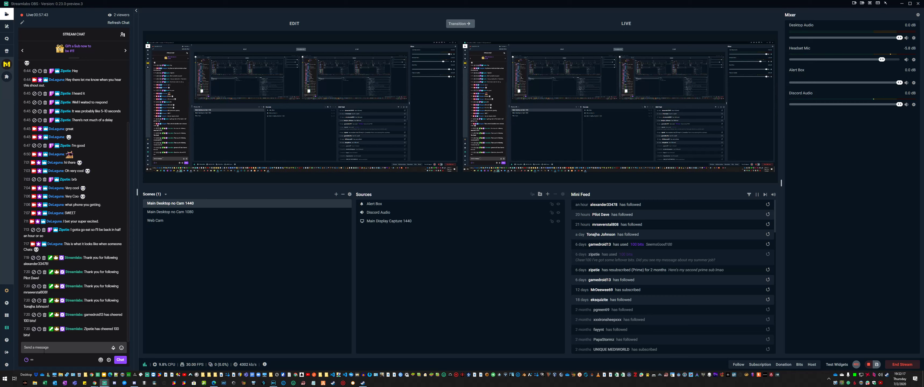
Open the Streamlabs OBS settings and examine the Output options for streaming
left_click(6, 365)
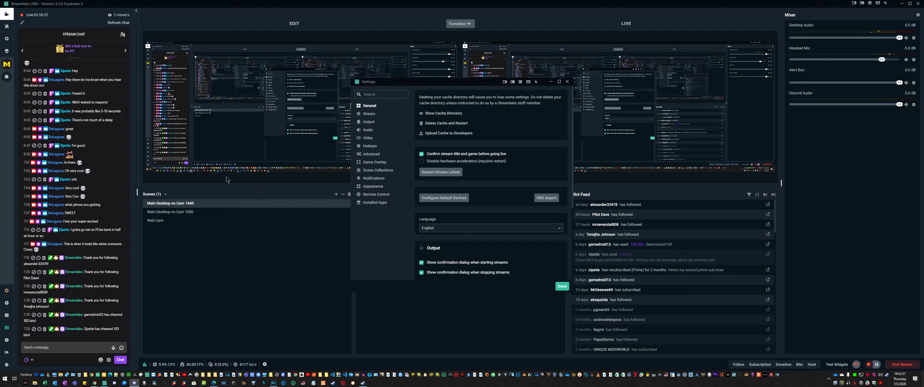
left_click(220, 190)
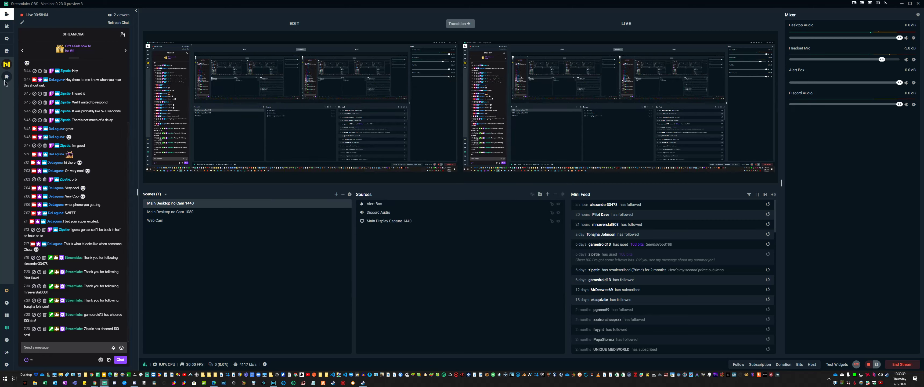
left_click(7, 365)
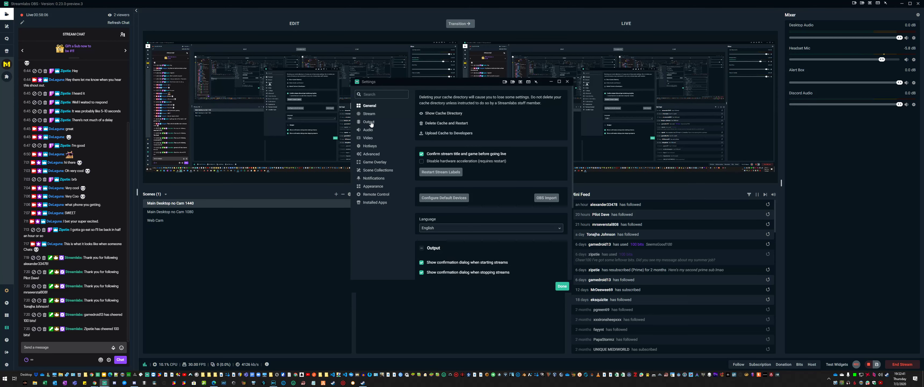
left_click(370, 122)
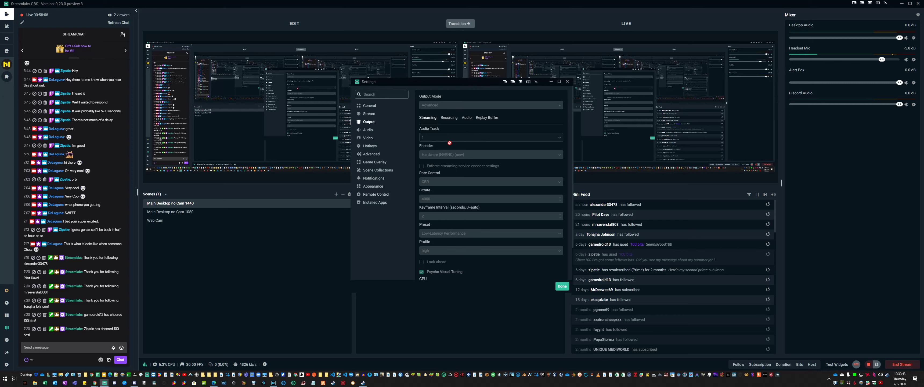
Examine the General and Stream settings pages, comparing them with the Output page
left_click(369, 114)
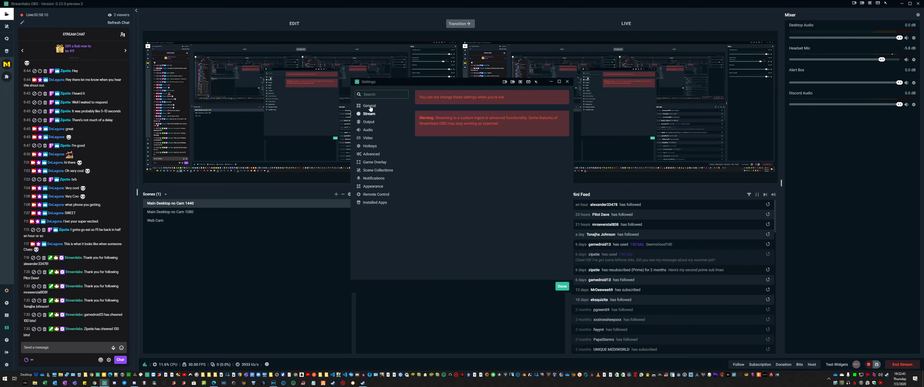
left_click(370, 106)
left_click(370, 113)
left_click(369, 122)
left_click(373, 114)
left_click(371, 107)
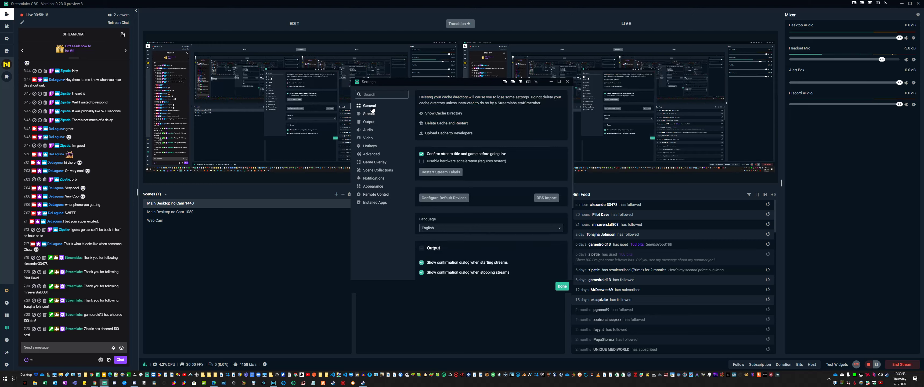
left_click(370, 114)
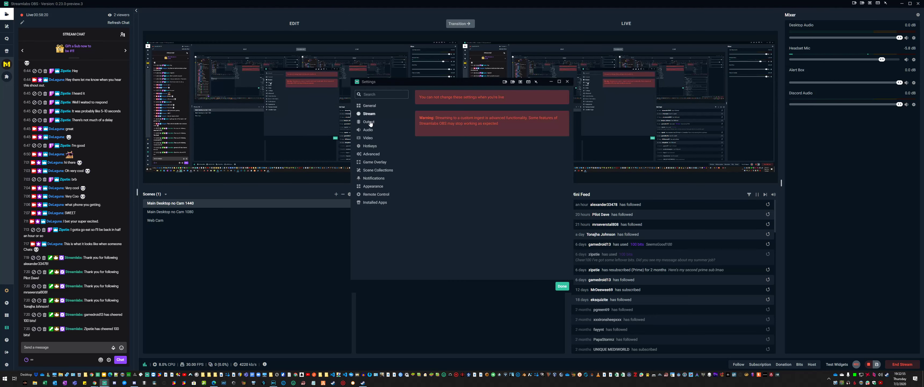
Examine the Output settings for streaming, recording and the audio tracks
left_click(371, 123)
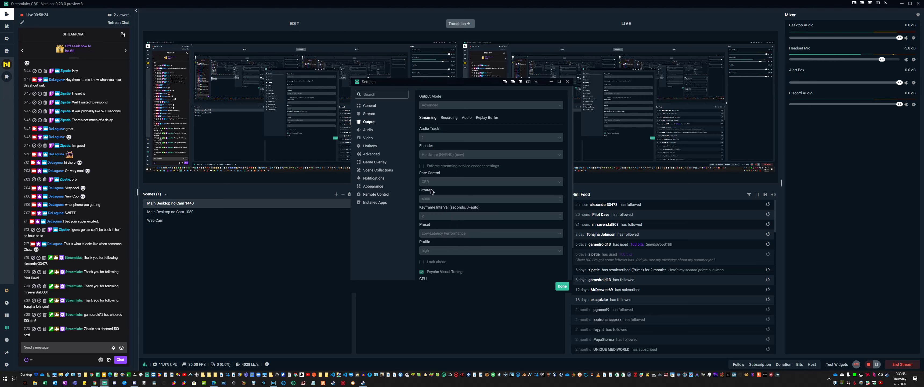
scroll(440, 213, "down", 2)
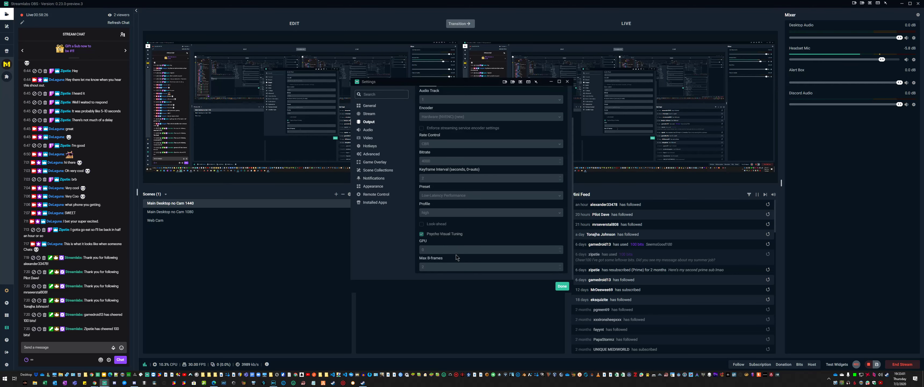
scroll(456, 258, "up", 2)
left_click(447, 118)
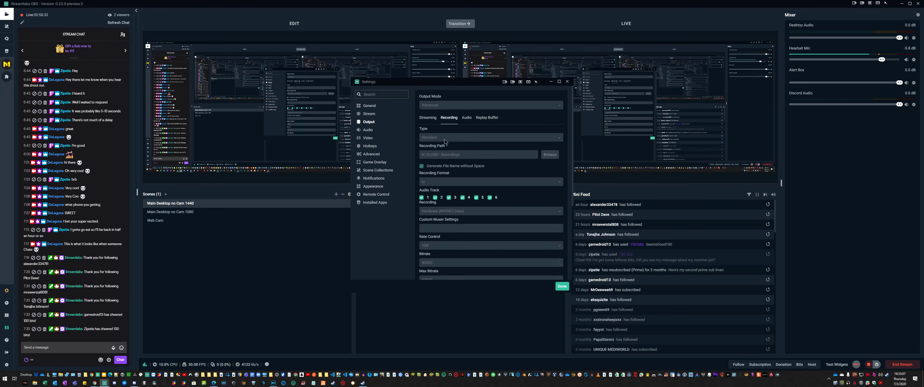
left_click(431, 118)
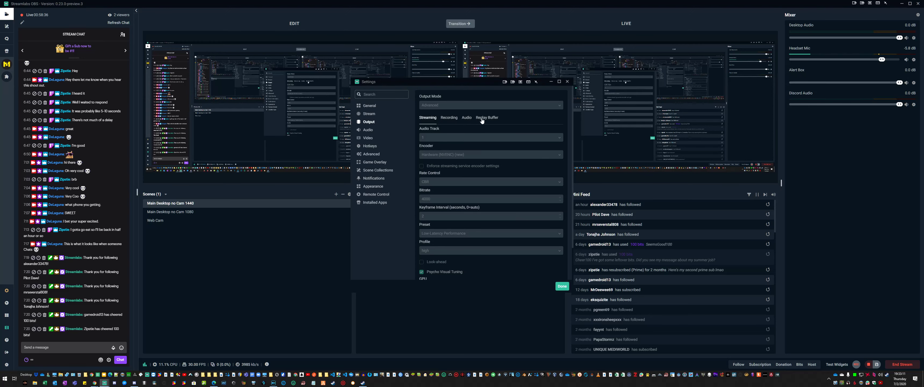
left_click(466, 121)
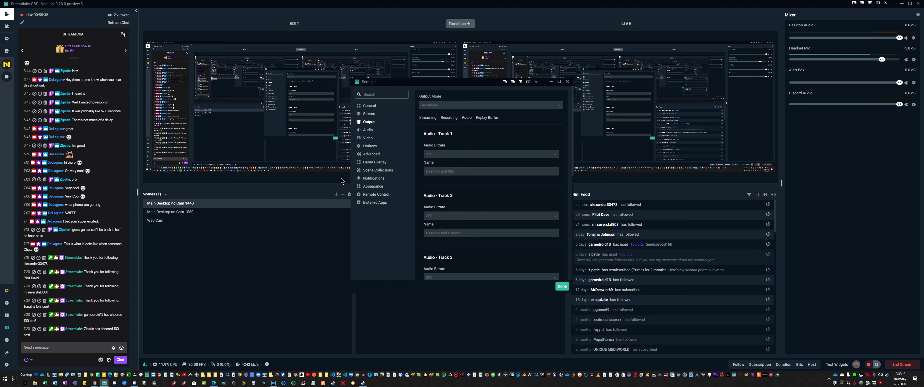
Examine the Video resolution and FPS settings, and revisit the Stream and Output pages
left_click(363, 139)
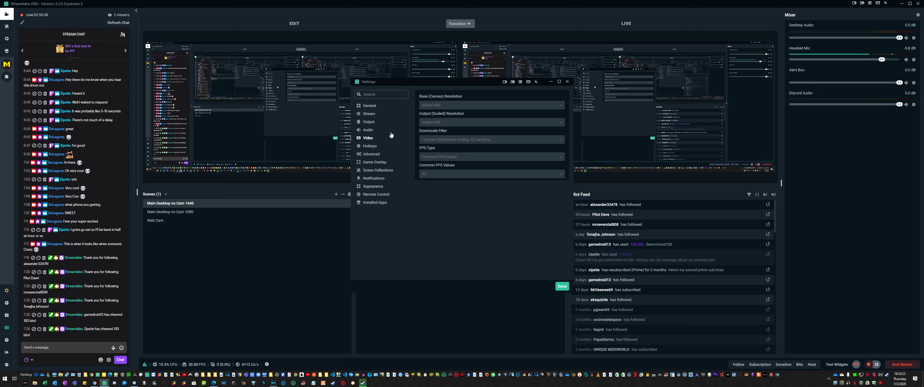
left_click(368, 114)
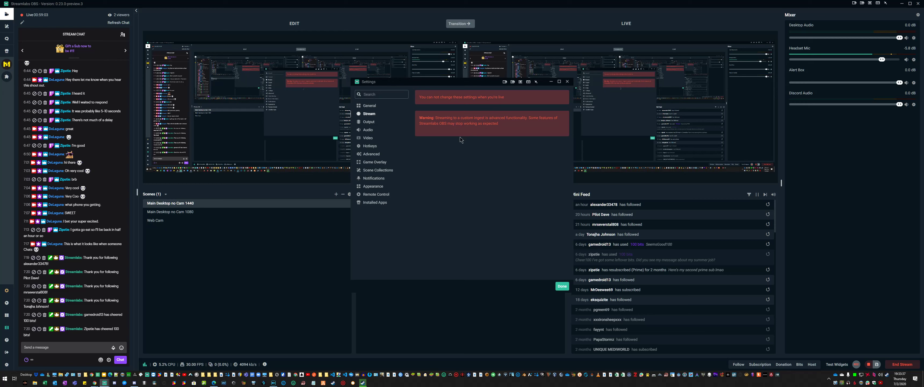
left_click(370, 123)
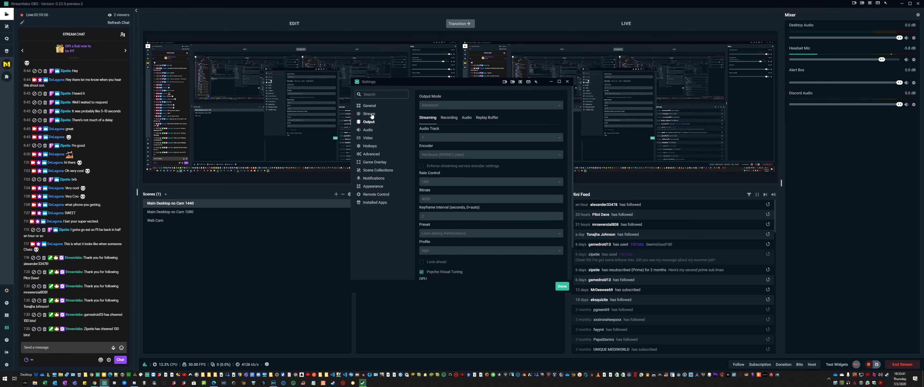
left_click(371, 115)
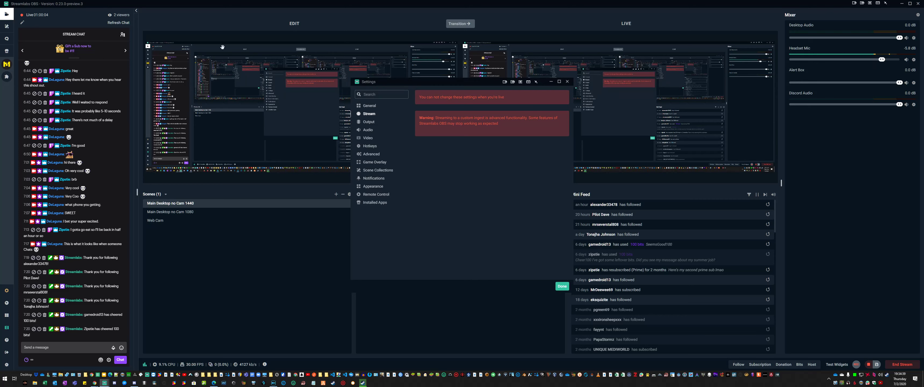
left_click(71, 347)
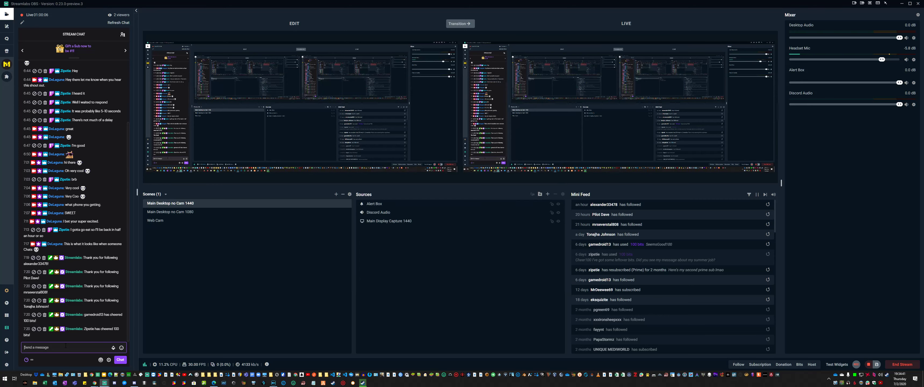
type("Htttps")
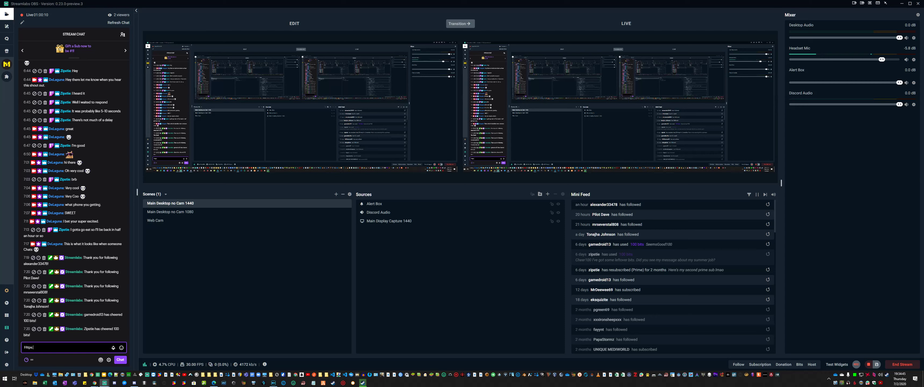
type("://youtobe")
key("BackSpace")
key("BackSpace")
key("BackSpace")
type("ube.com/DeLaguna-BnB")
key("Return")
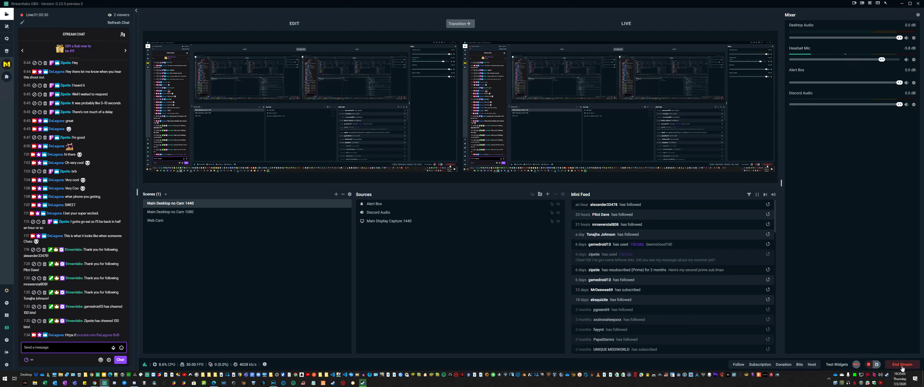
Load the Web Cam scene in the edit preview and request the end of the live stream
left_click(162, 220)
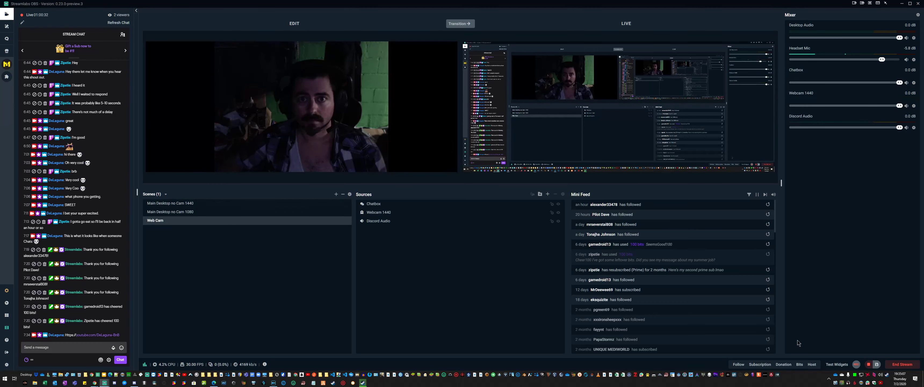
left_click(901, 365)
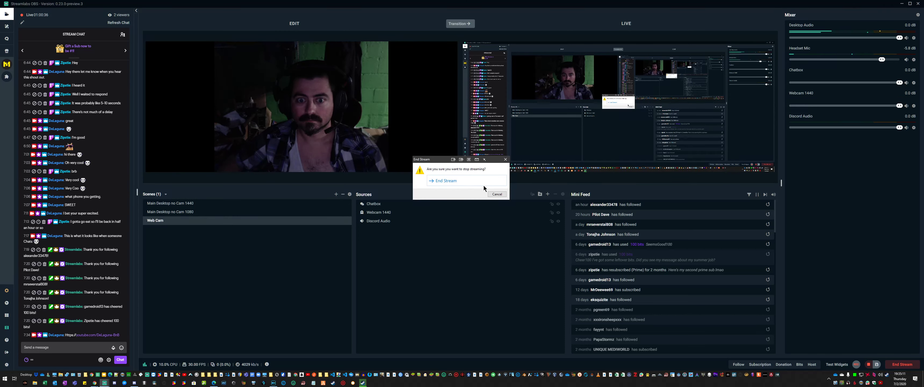